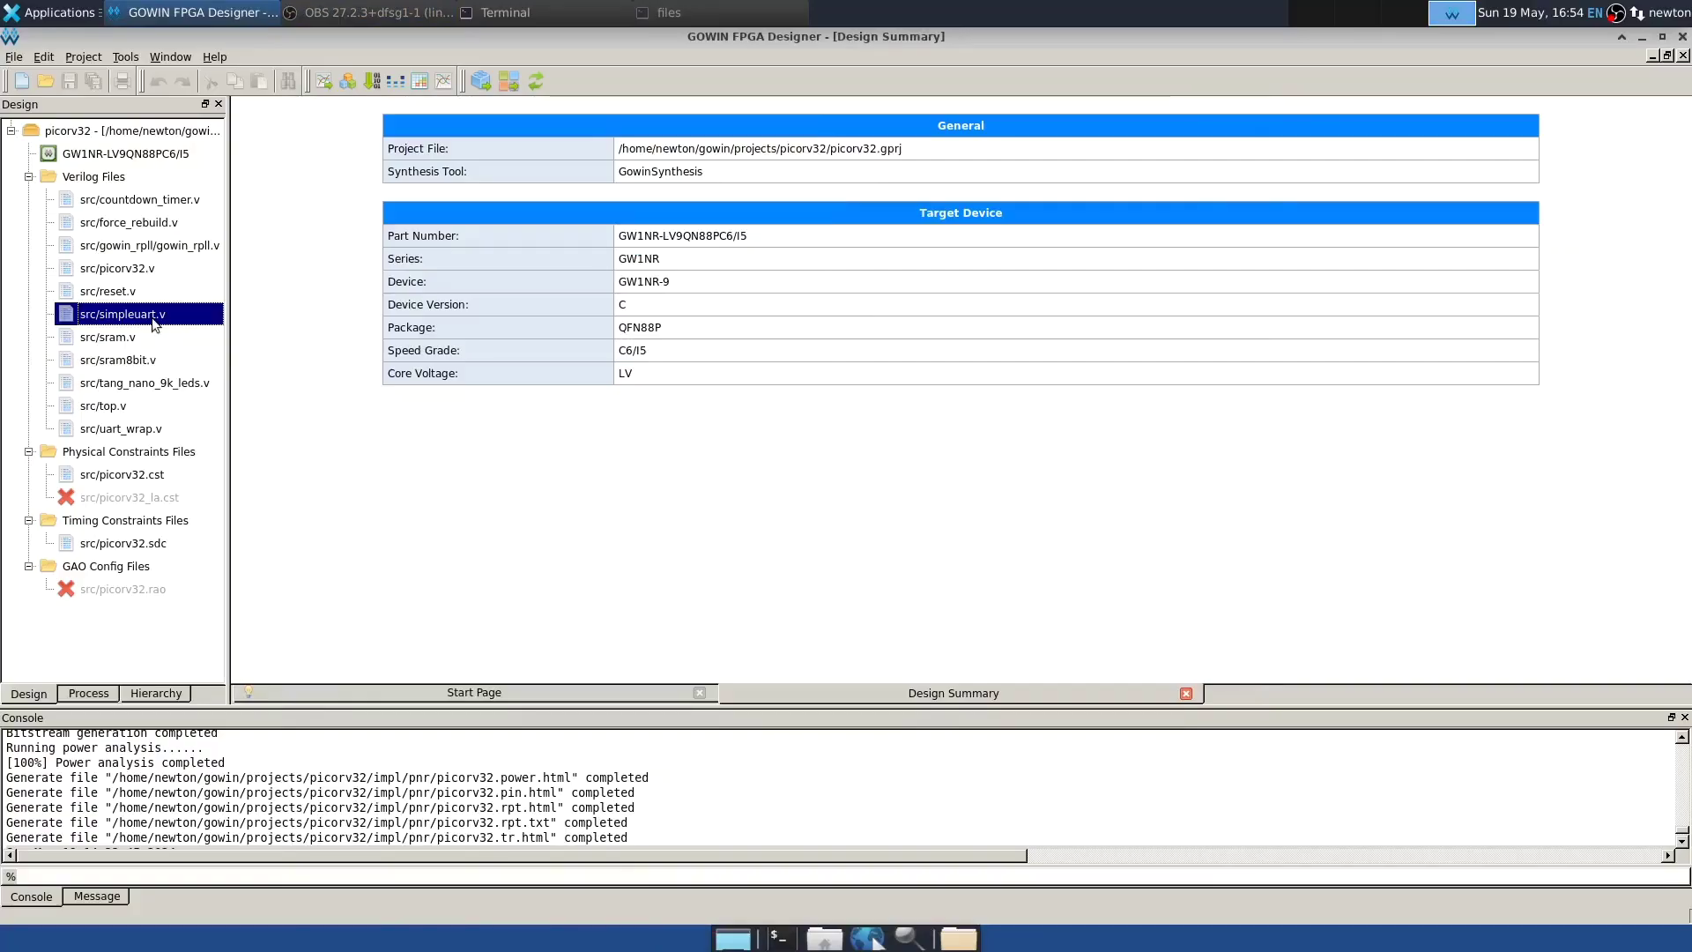
Step: Open sram8bit.v, highlight its initial block that loads MEM_INIT_FILE, then open sram.v
double_click(121, 361)
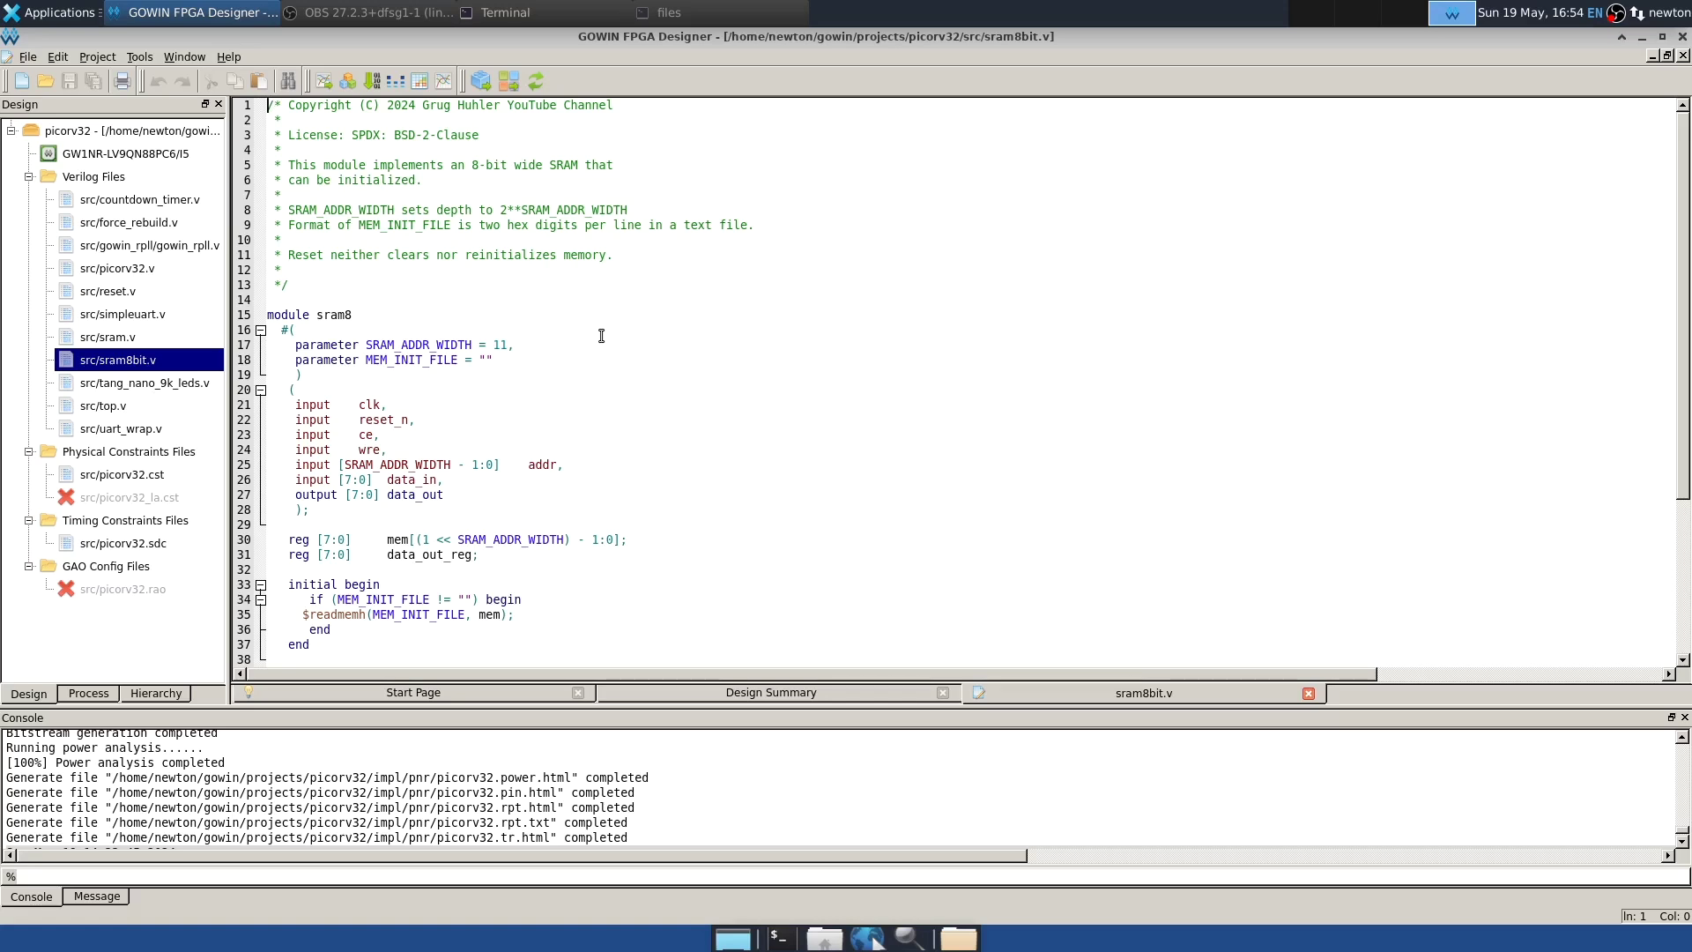
scroll(602, 336, "down", 1)
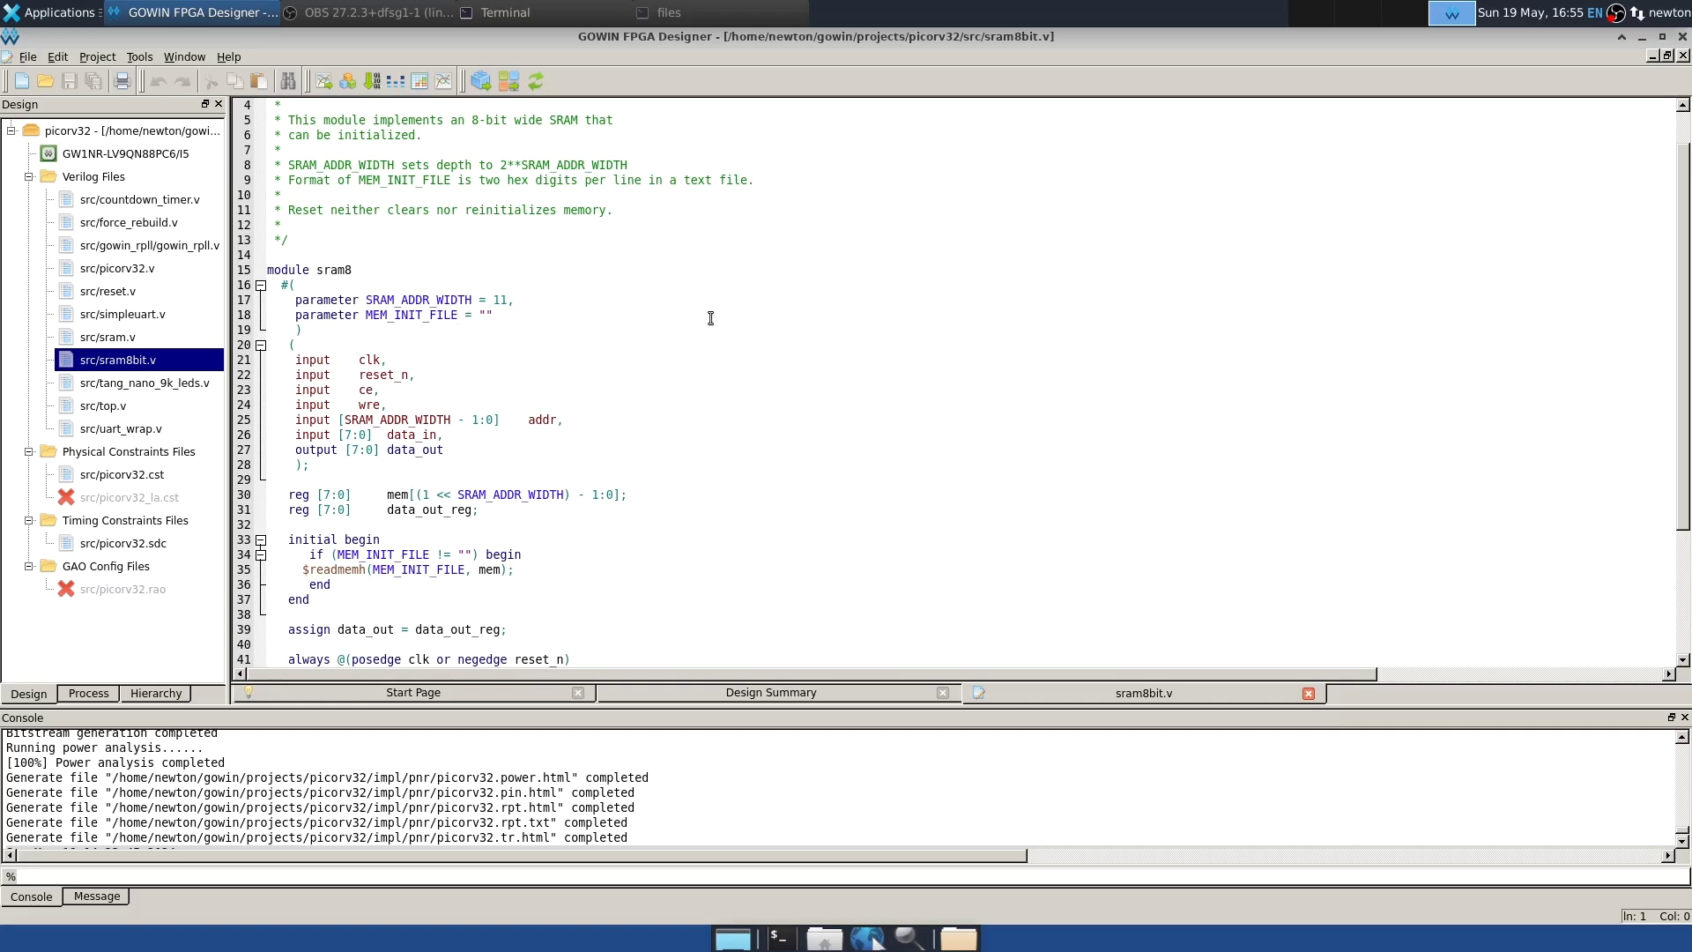
scroll(663, 315, "down", 3)
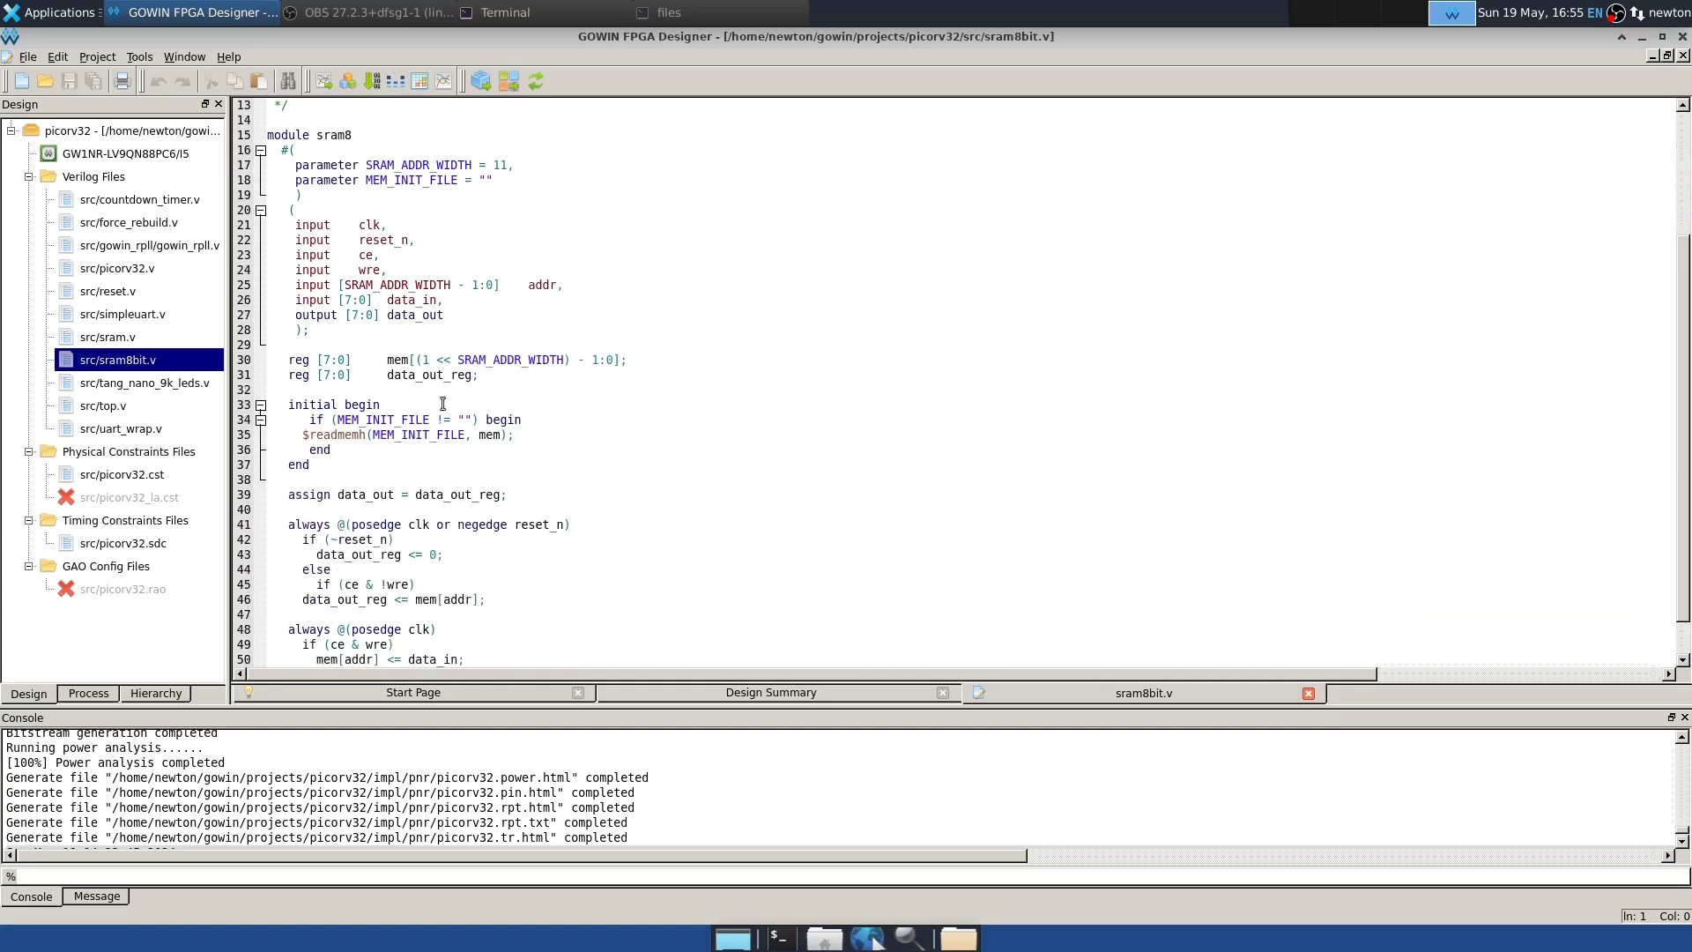
left_click(328, 469)
left_click_drag(328, 468, 264, 405)
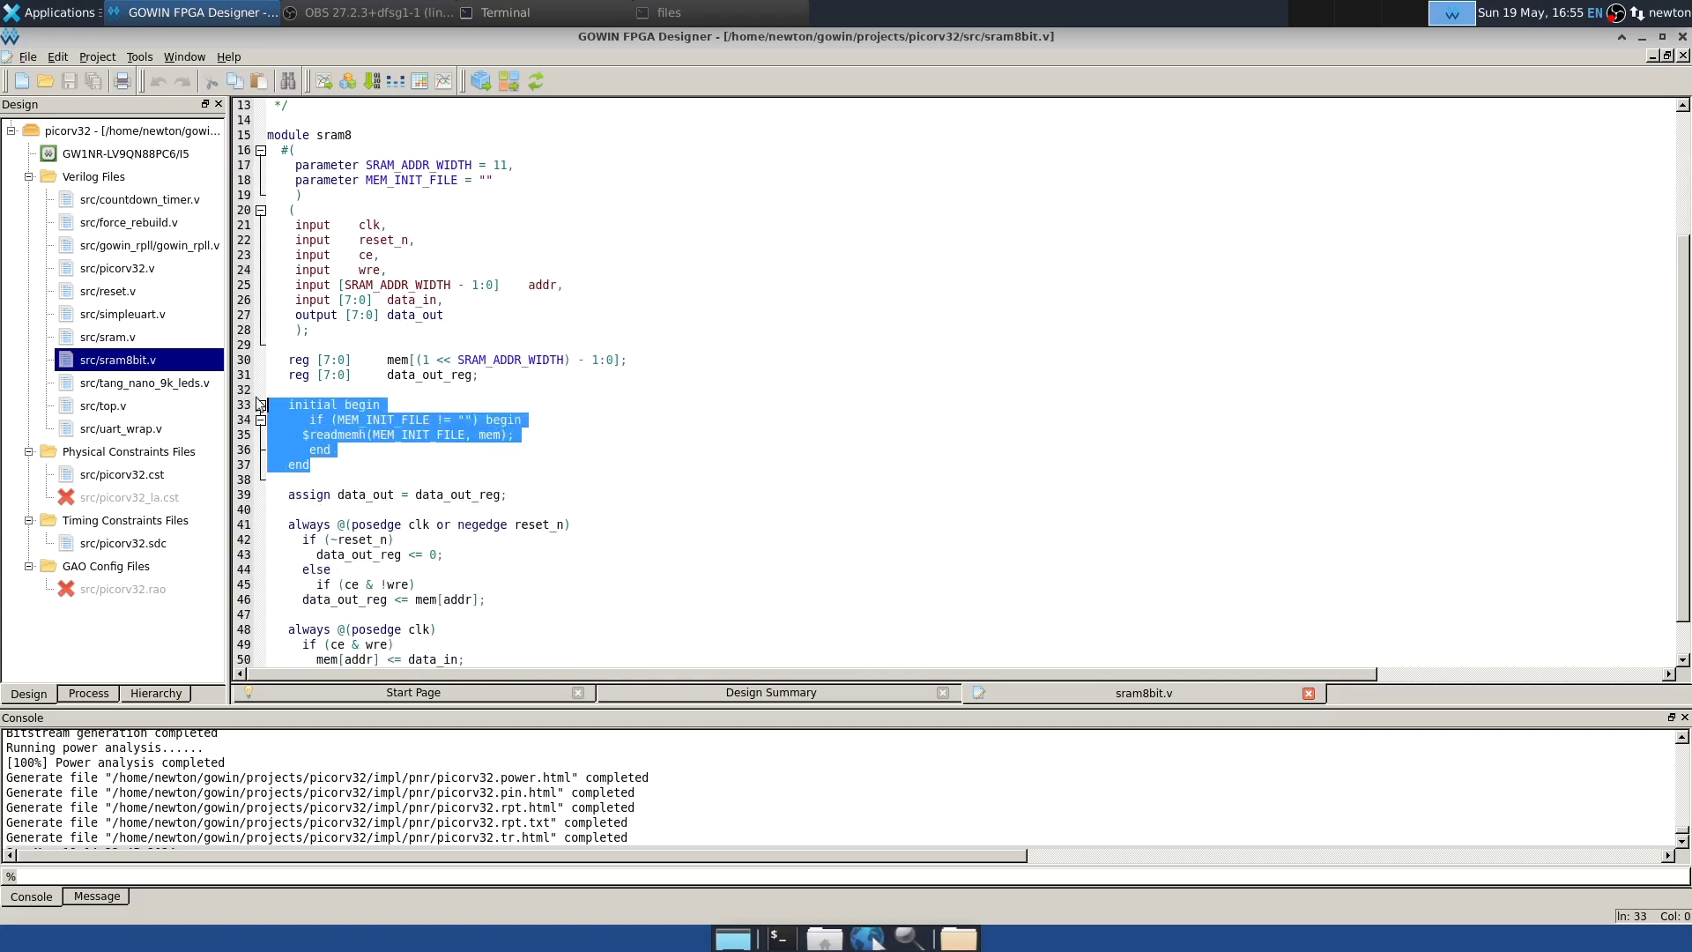
left_click(633, 434)
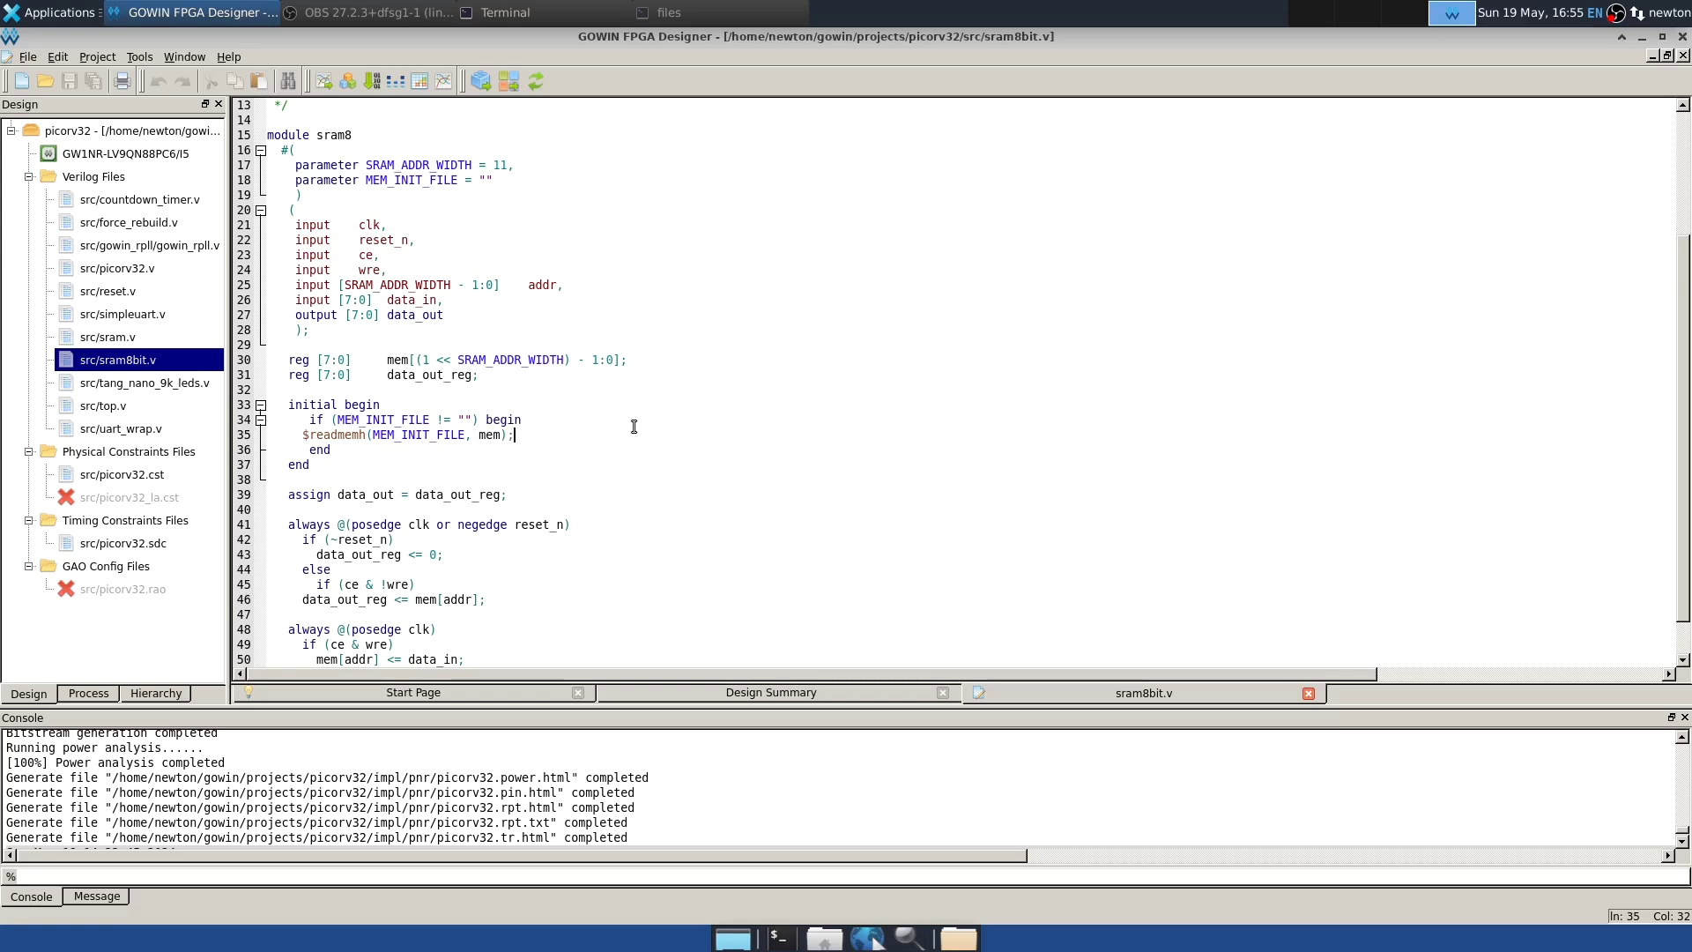
scroll(640, 434, "down", 1)
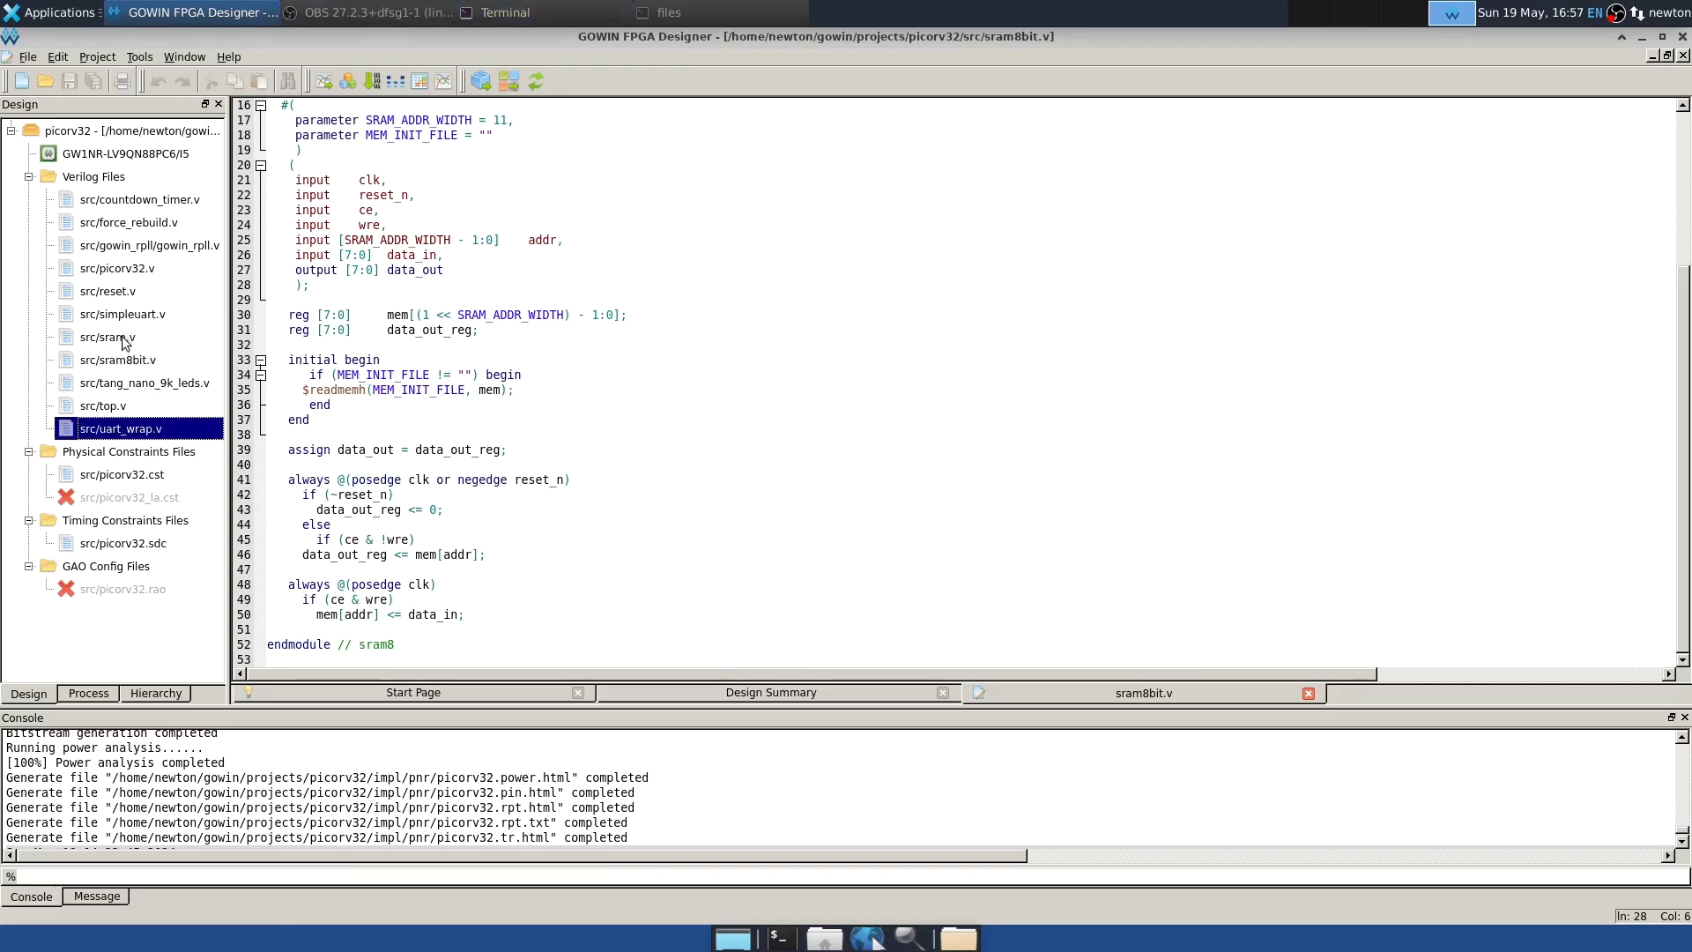
double_click(120, 340)
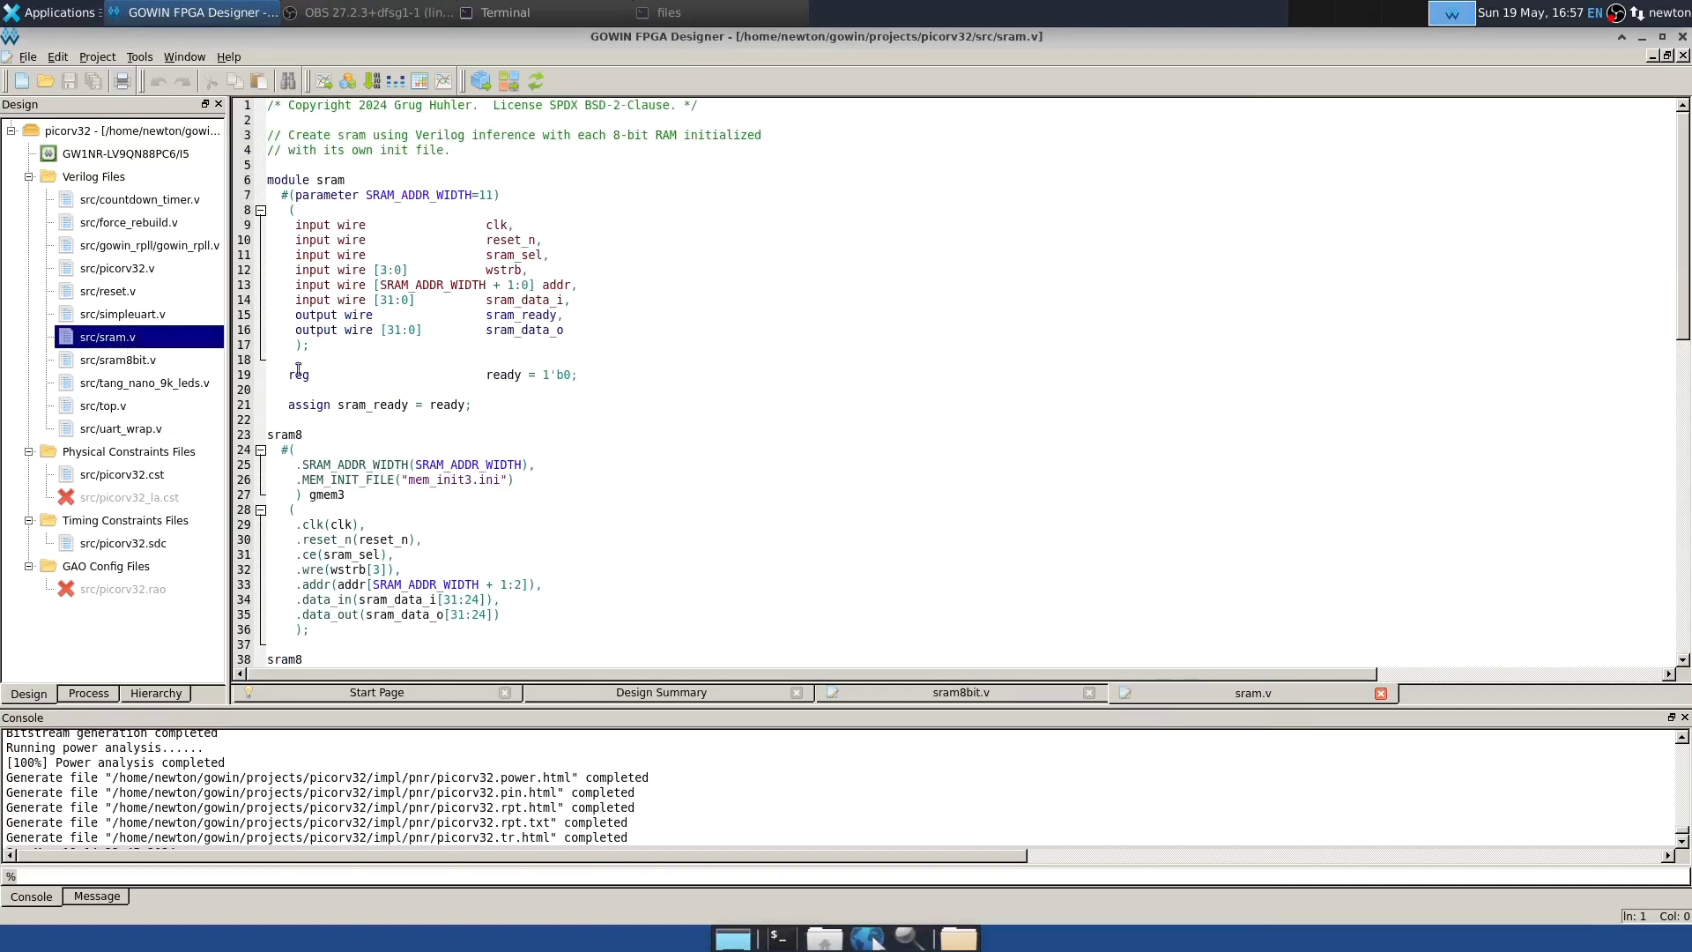
Step: Scroll through sram.v's gmem3–gmem0 sram8 instances using mem_init3.ini to mem_init0.ini
scroll(484, 418, "down", 2)
scroll(364, 282, "up", 1)
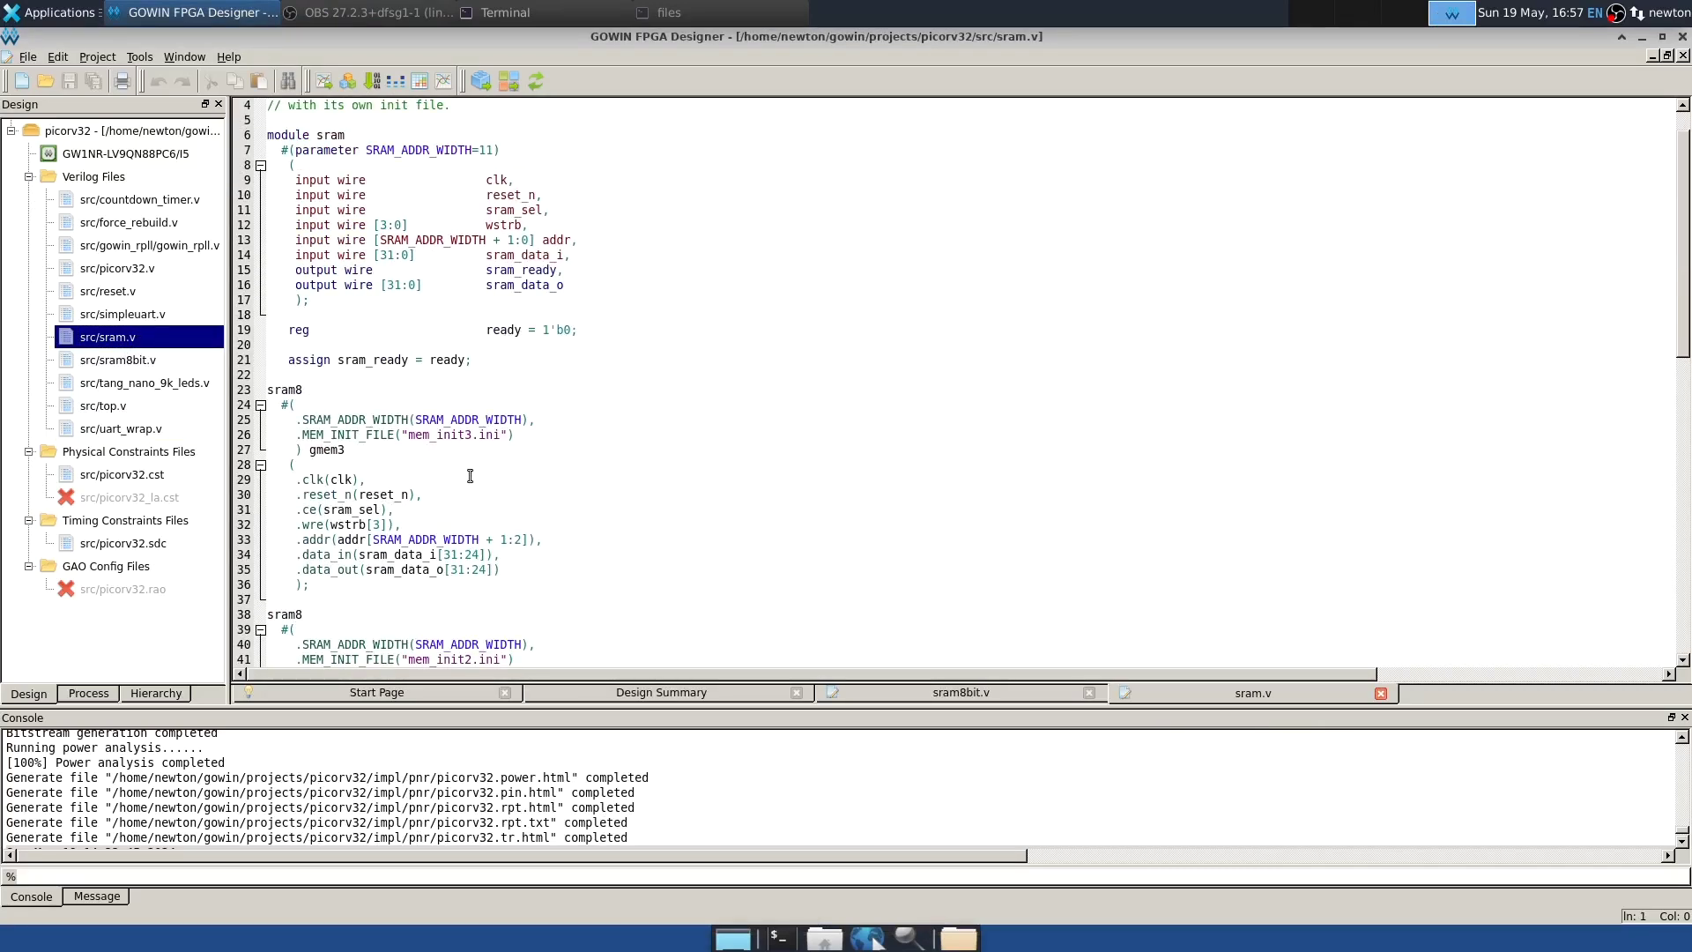
scroll(472, 476, "down", 1)
scroll(439, 463, "down", 2)
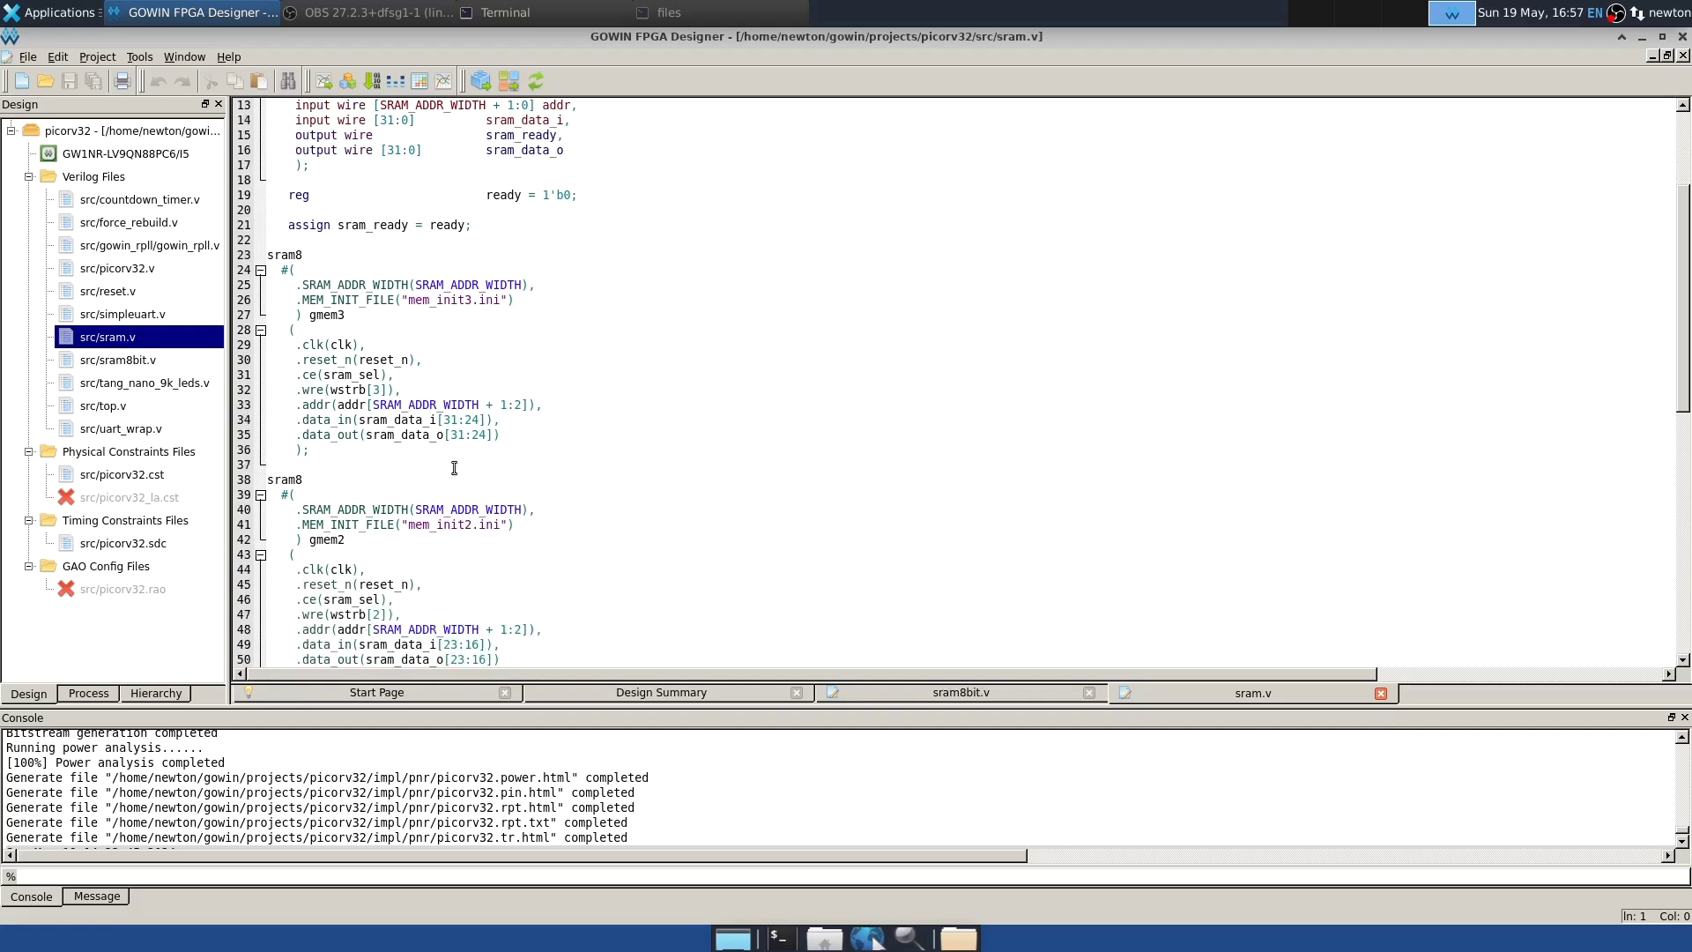
scroll(574, 451, "up", 3)
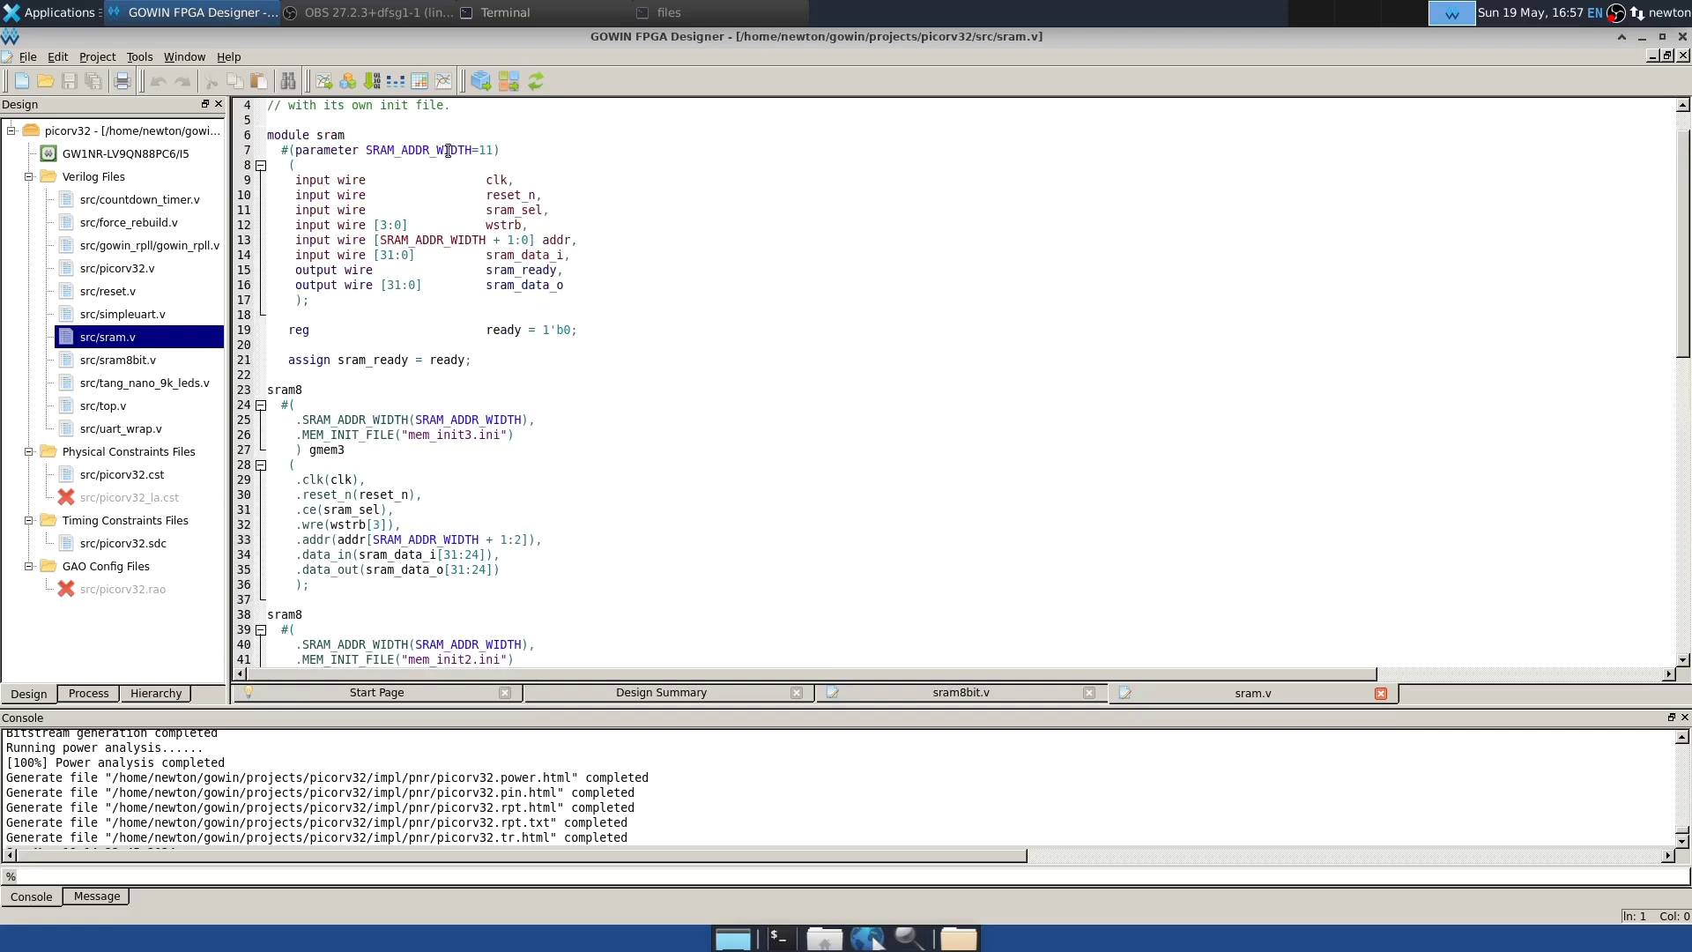
scroll(573, 467, "down", 2)
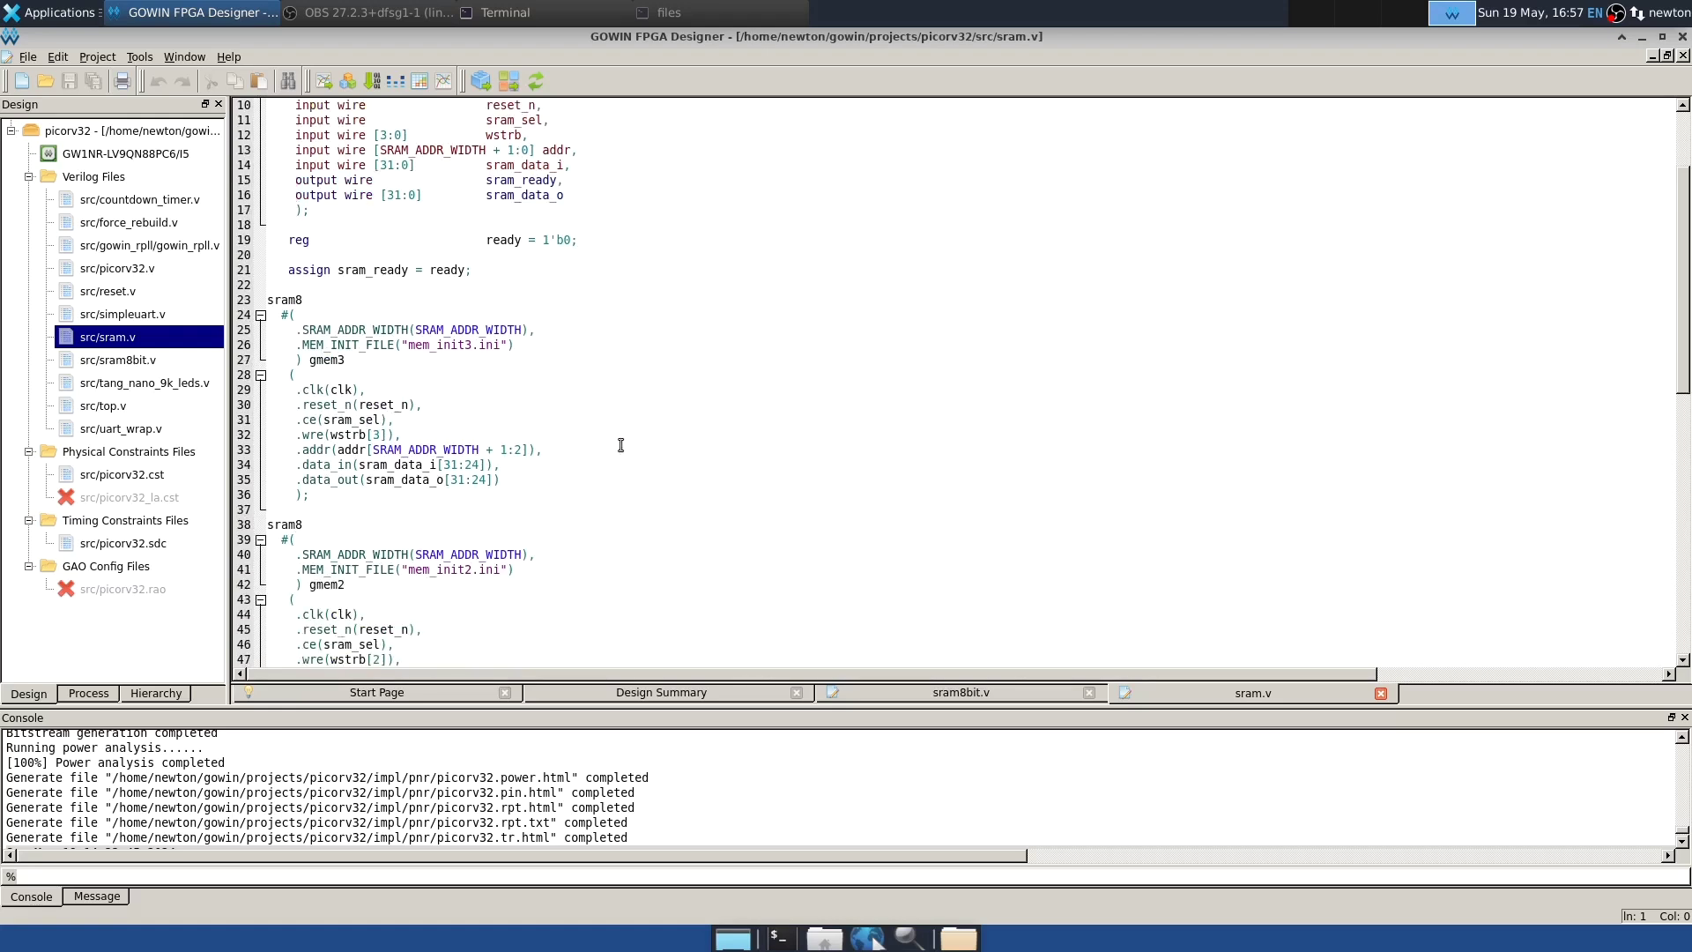
scroll(635, 384, "down", 2)
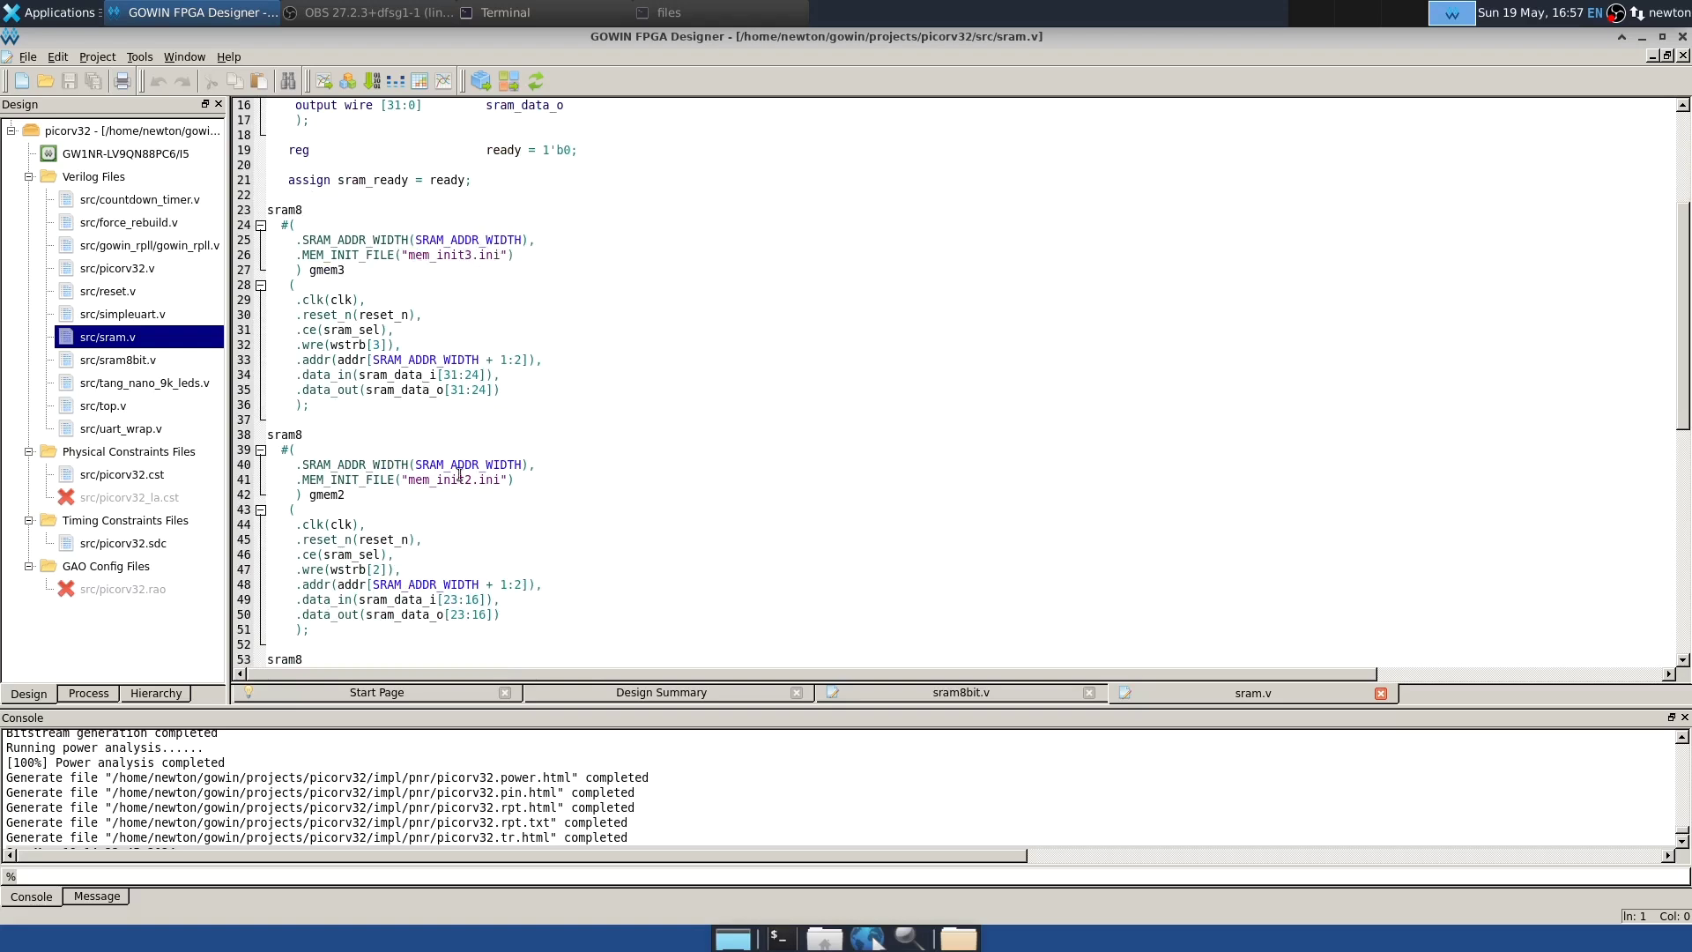
scroll(467, 423, "down", 9)
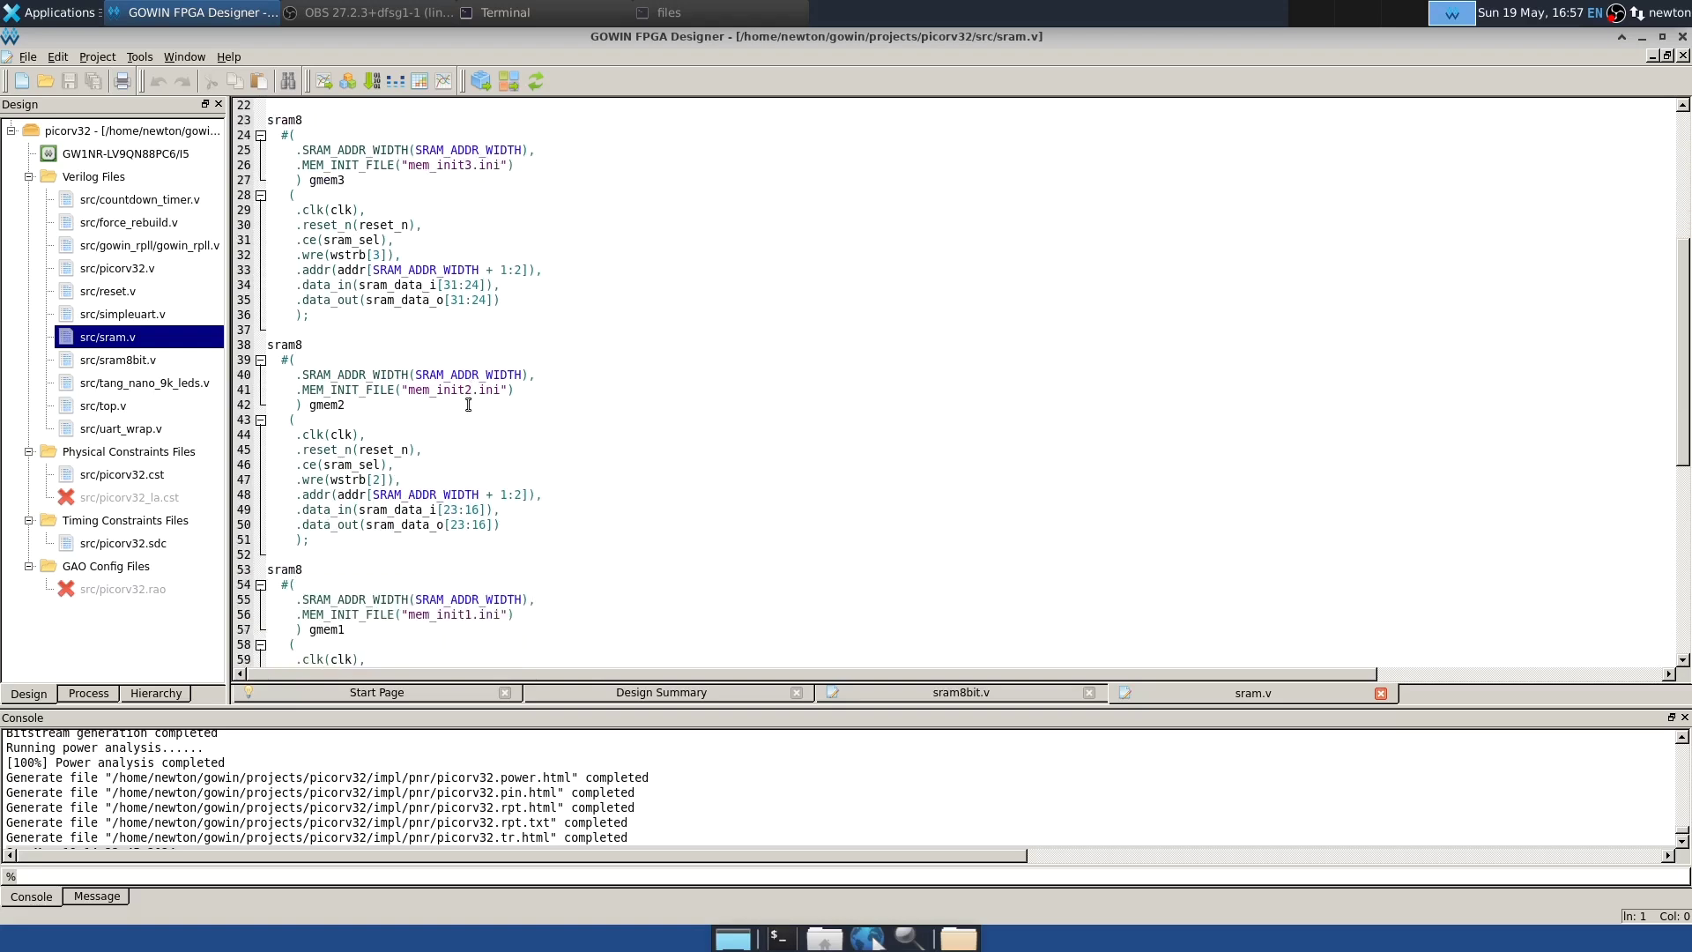
Step: Open top.v, scroll down, and highlight every use of the MEMBYTES parameter
double_click(113, 406)
scroll(459, 268, "down", 2)
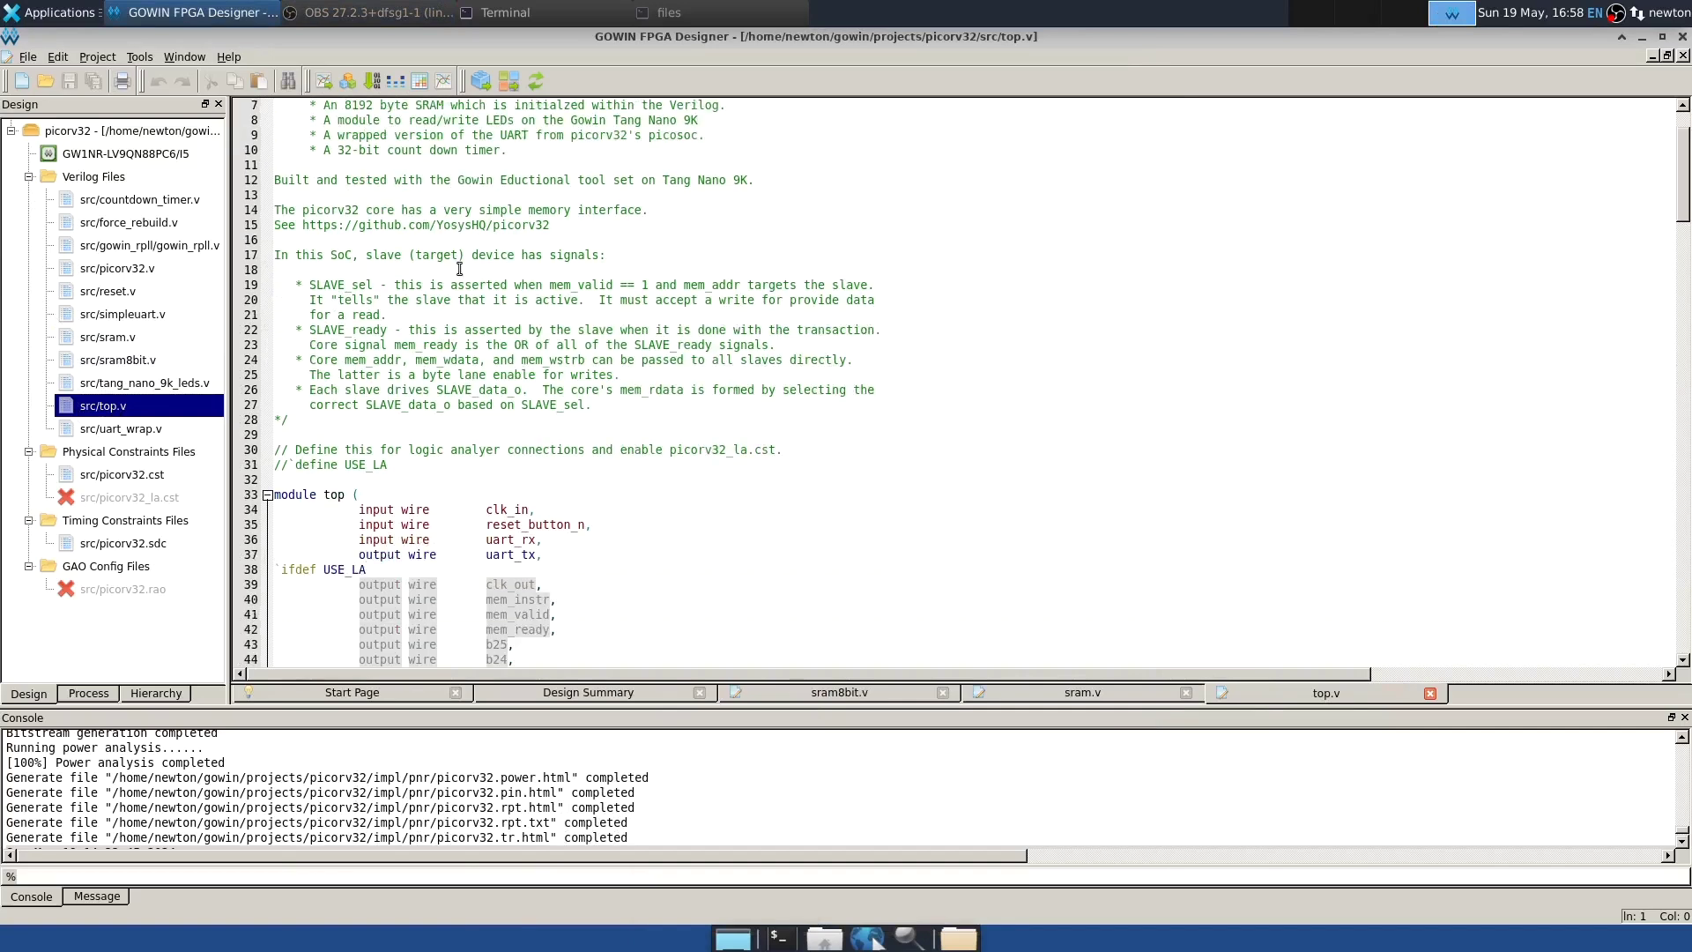
scroll(467, 291, "down", 11)
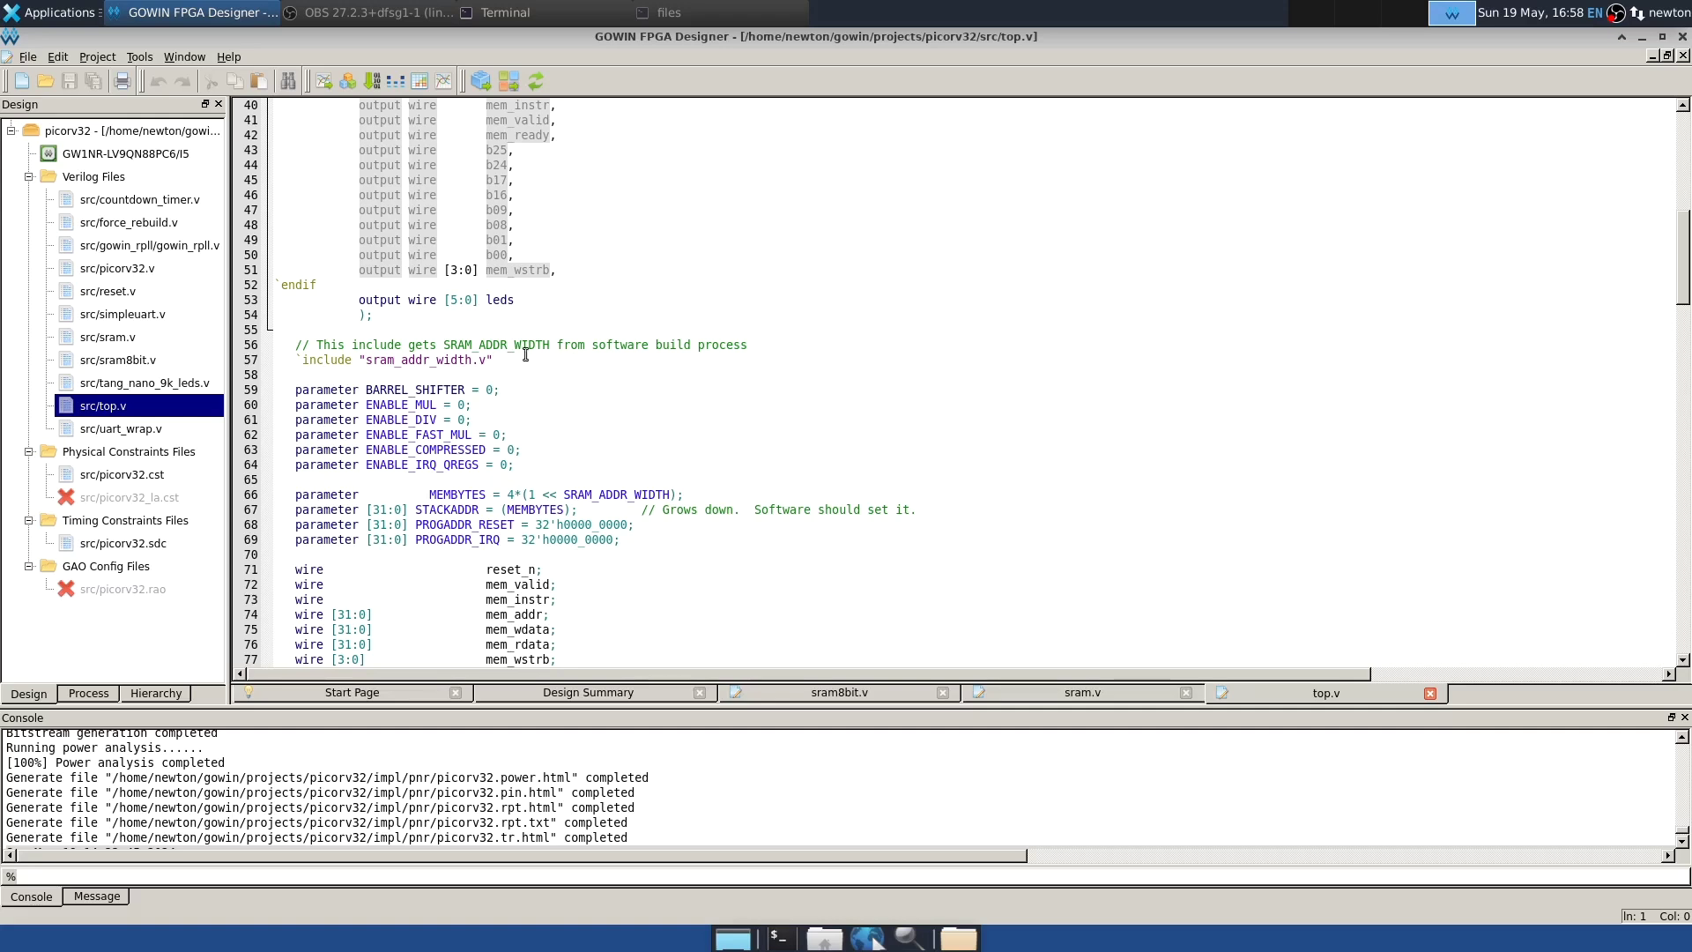
scroll(520, 326, "down", 3)
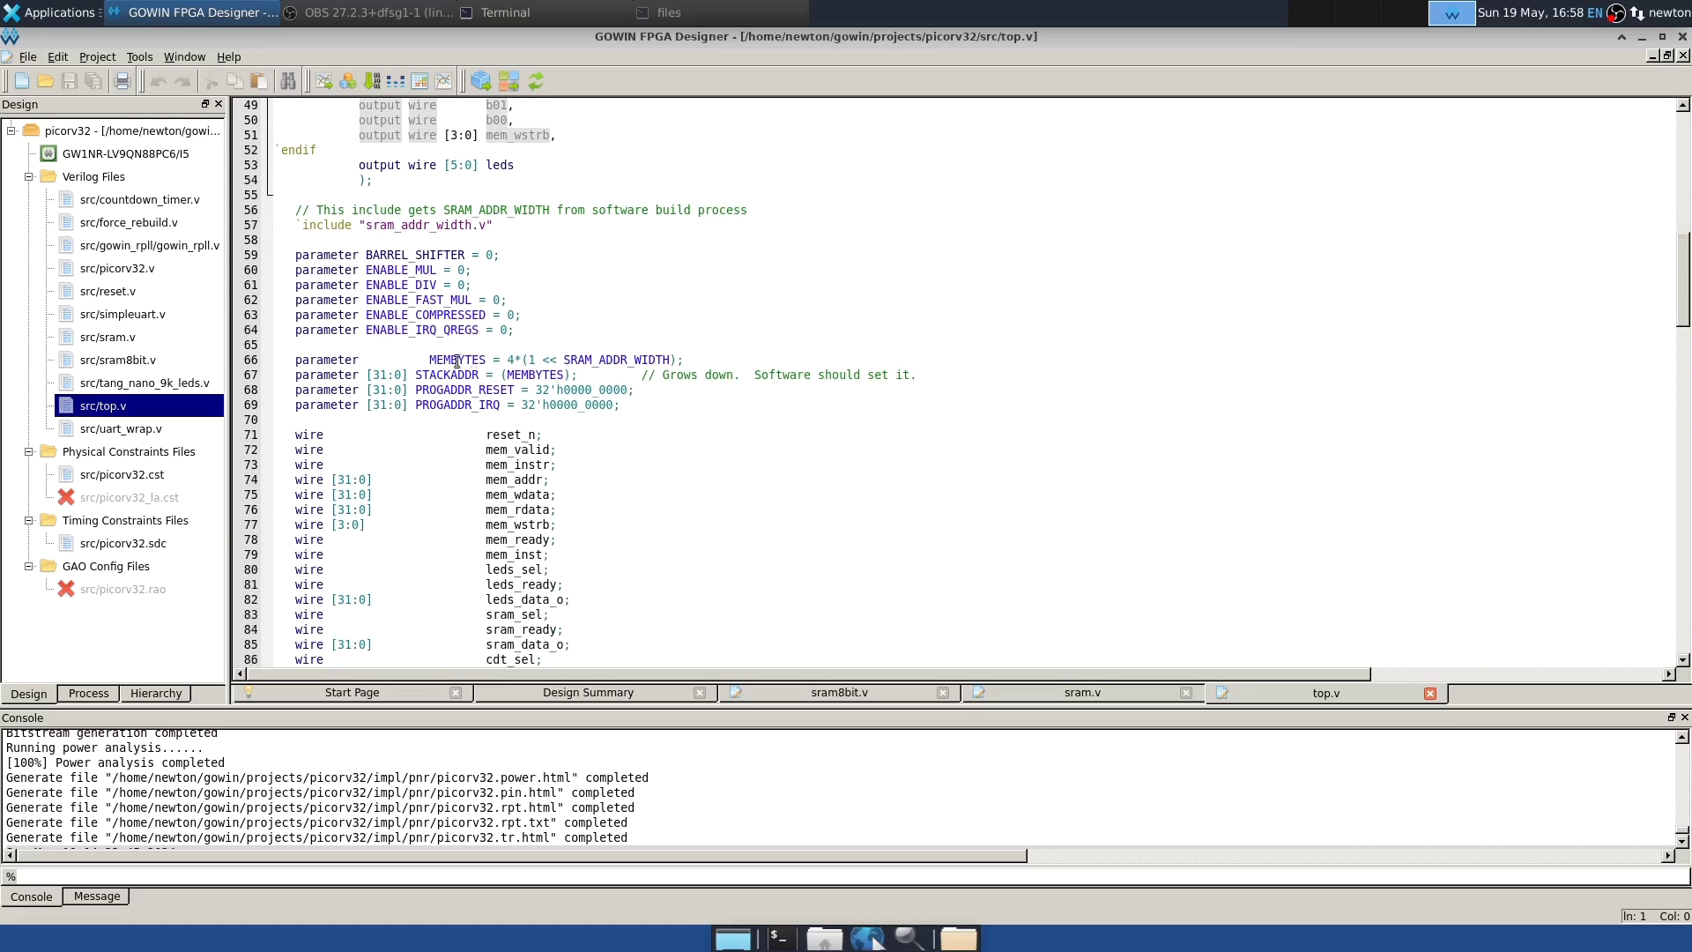
double_click(456, 361)
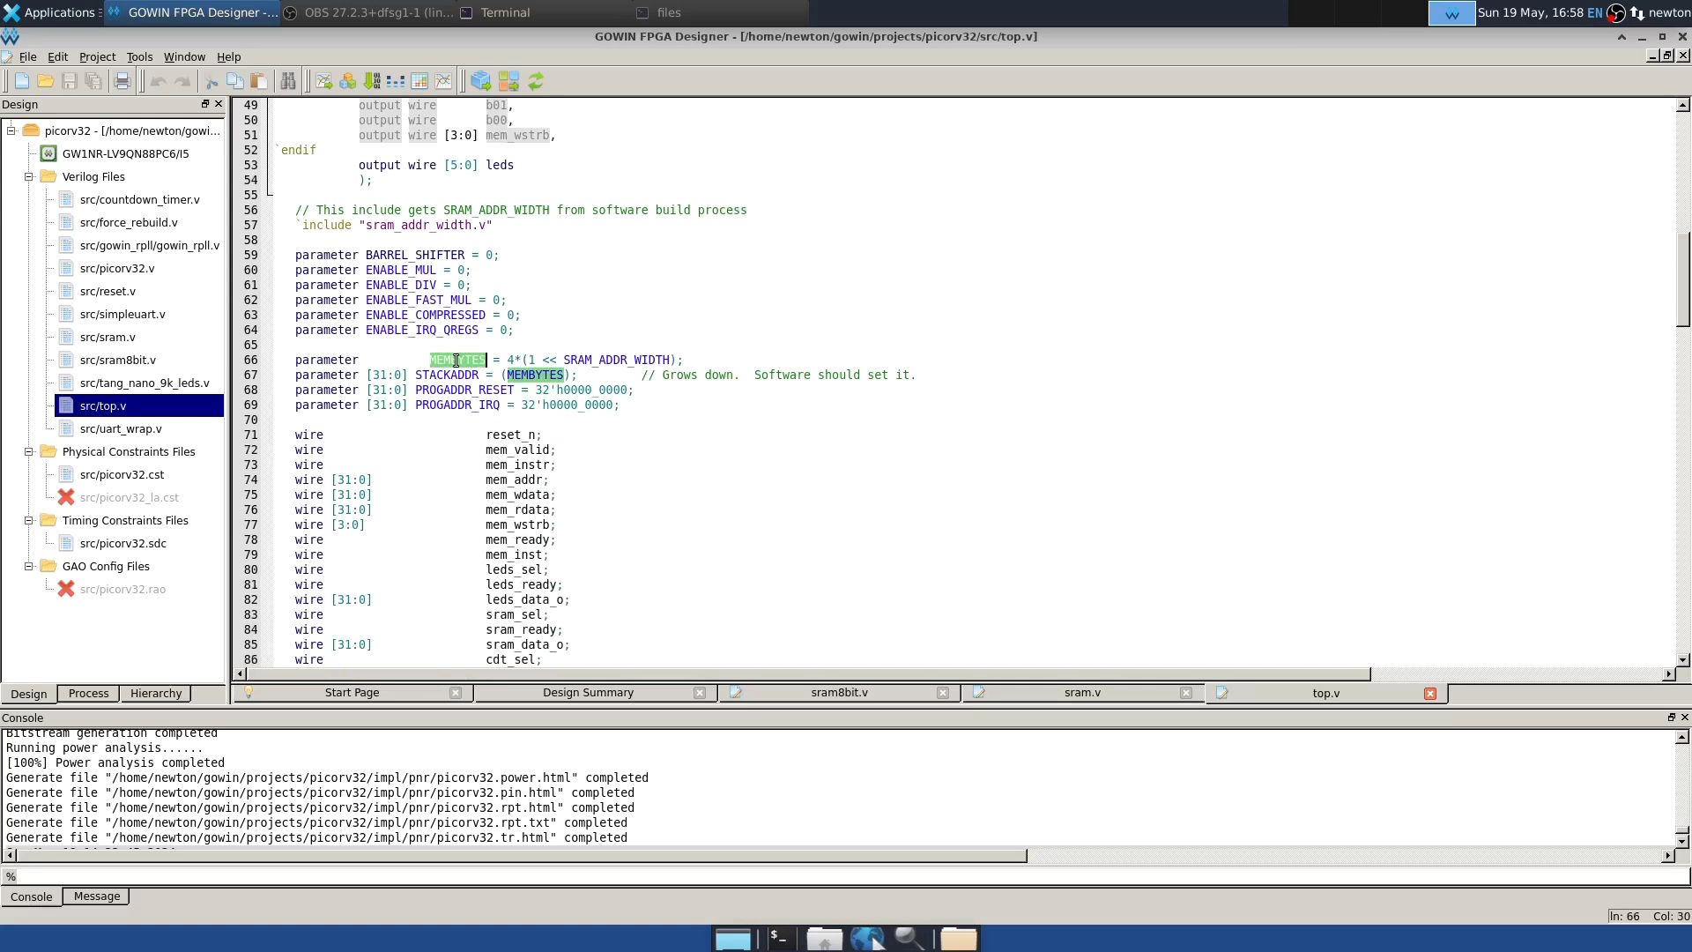
left_click(633, 468)
scroll(622, 432, "down", 9)
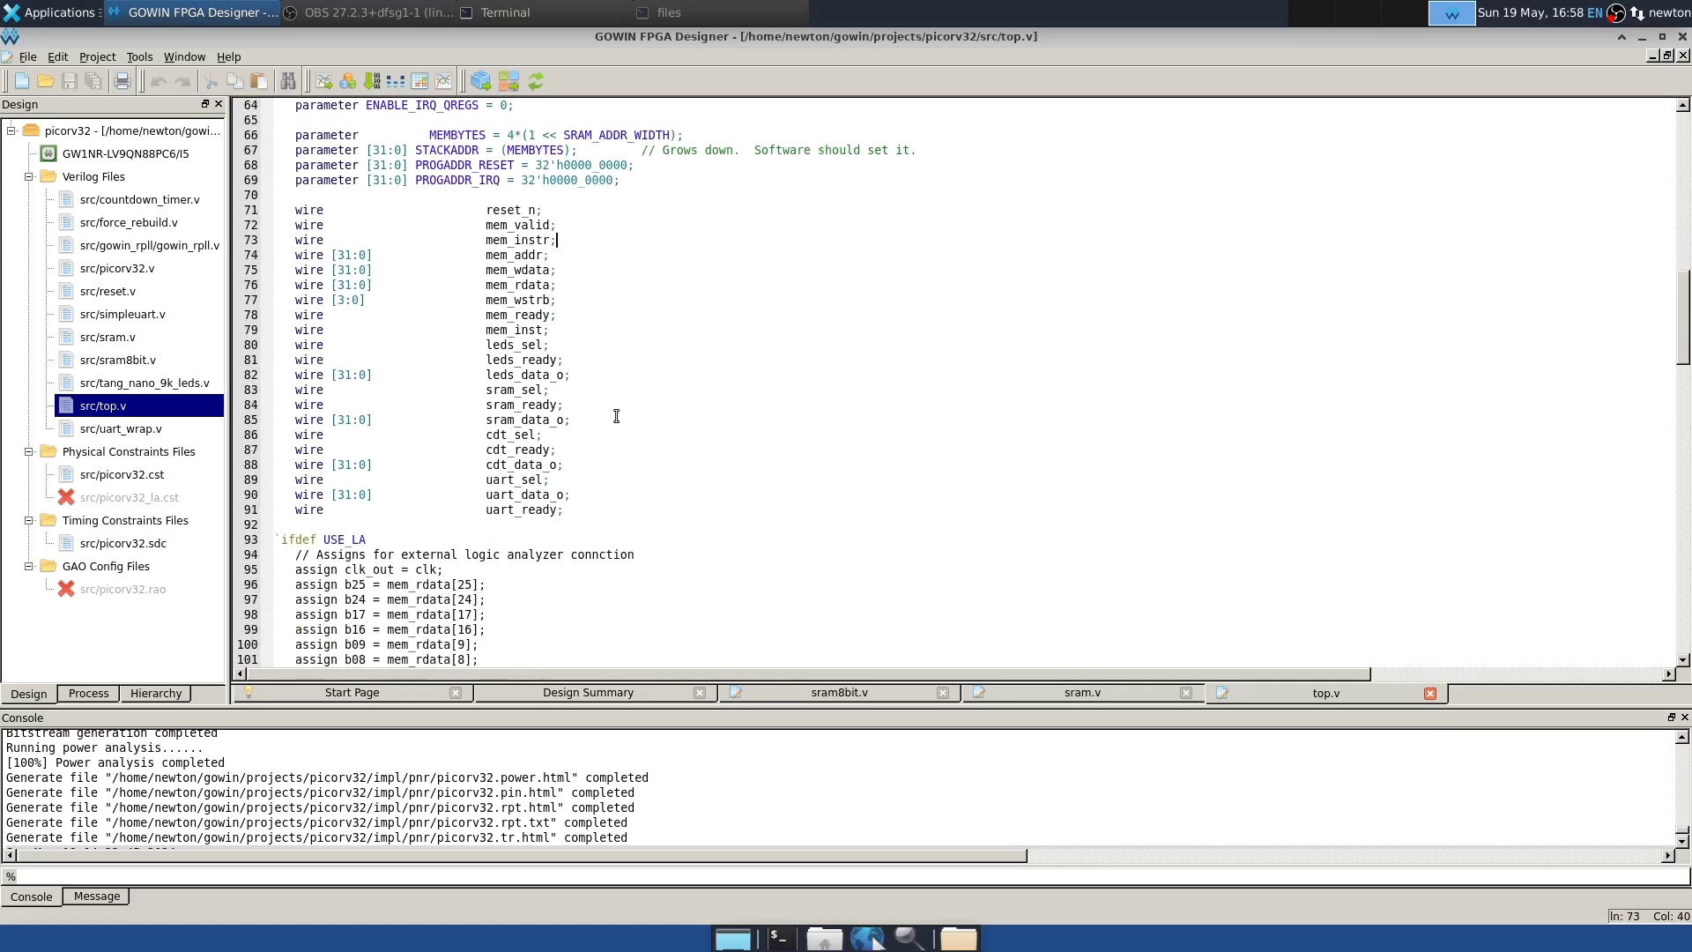
scroll(617, 416, "down", 7)
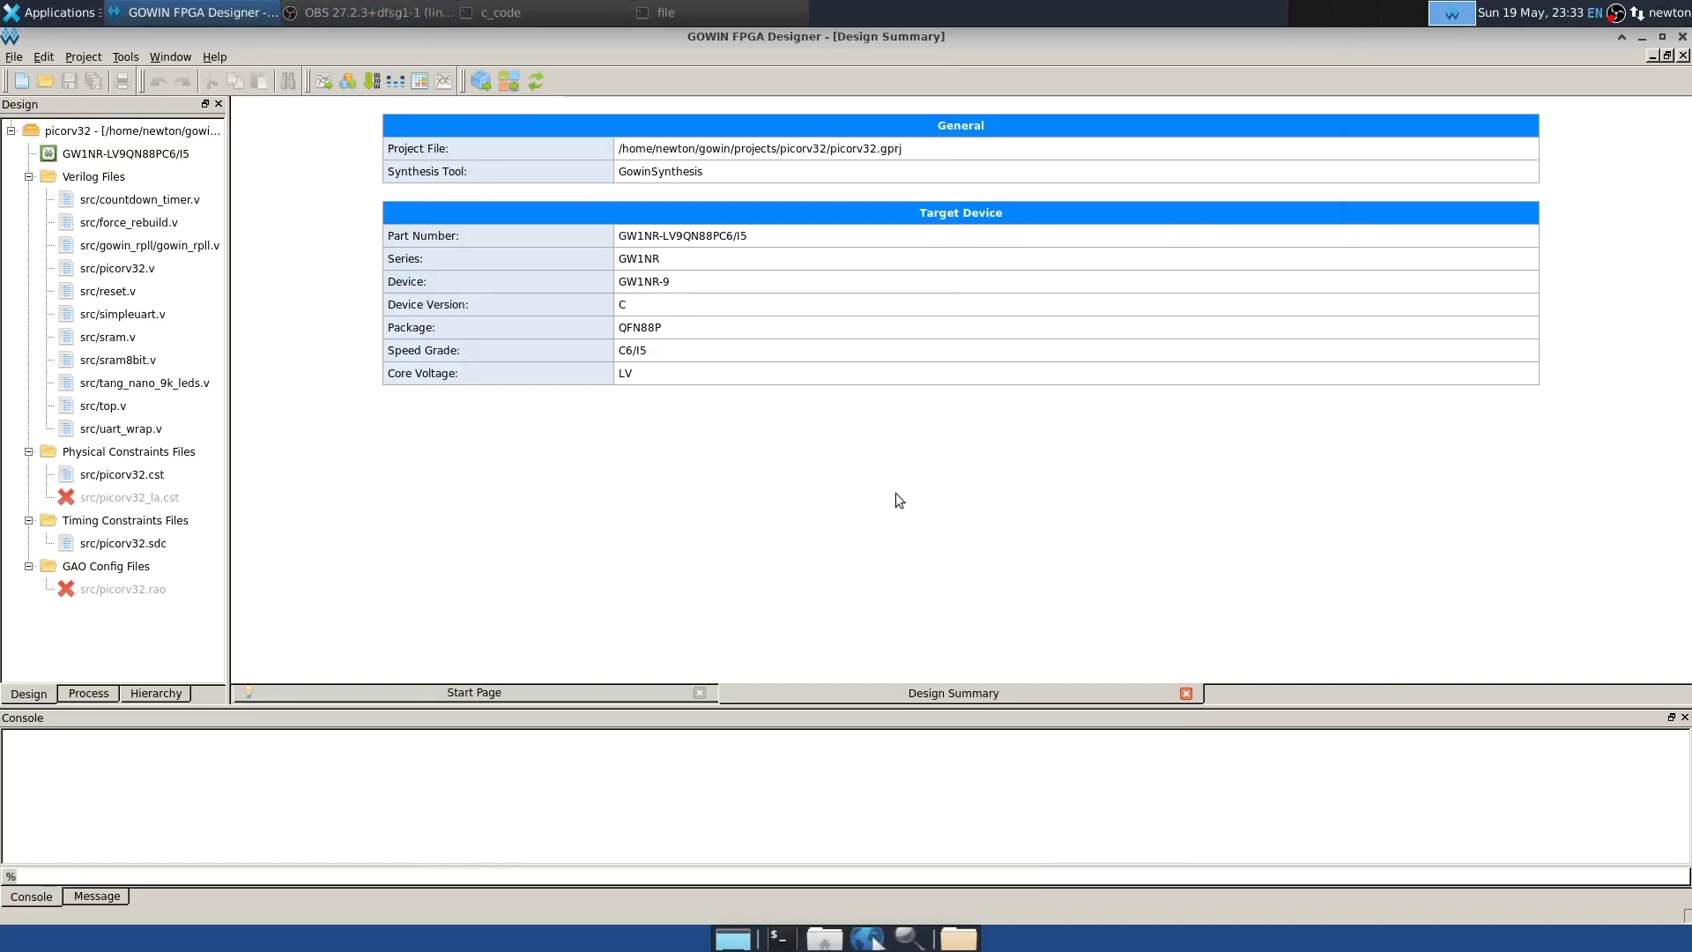
Step: In the c_code terminal, page through conv_to_init.c with less, then quit it
left_click(540, 14)
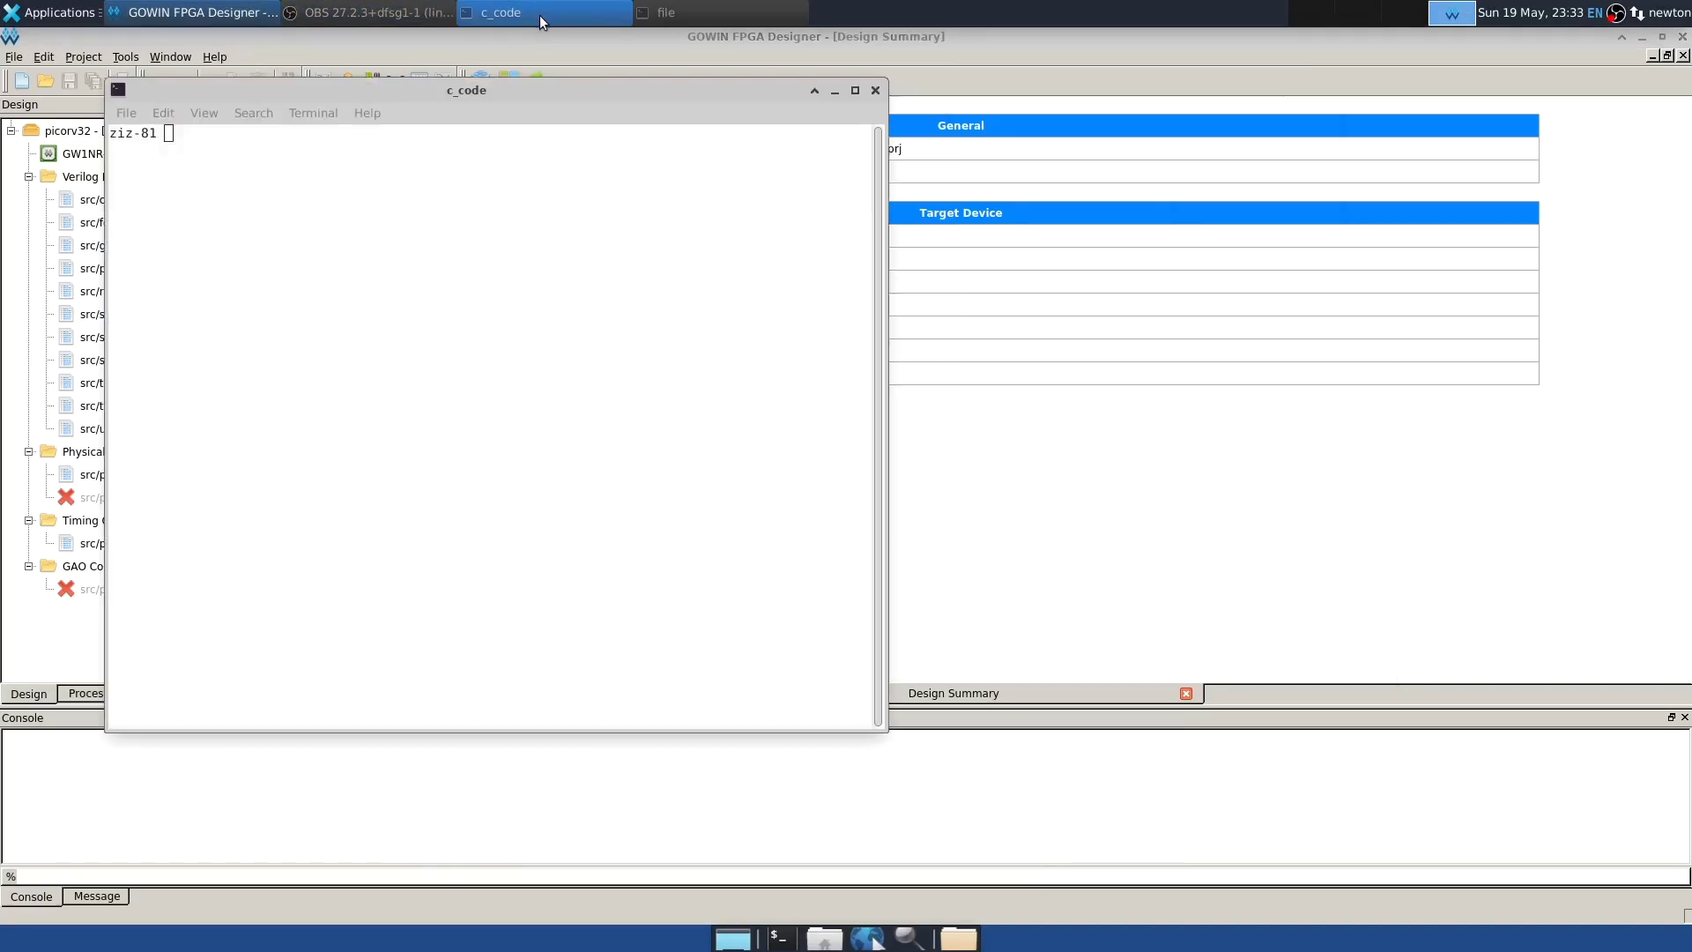
type("less con")
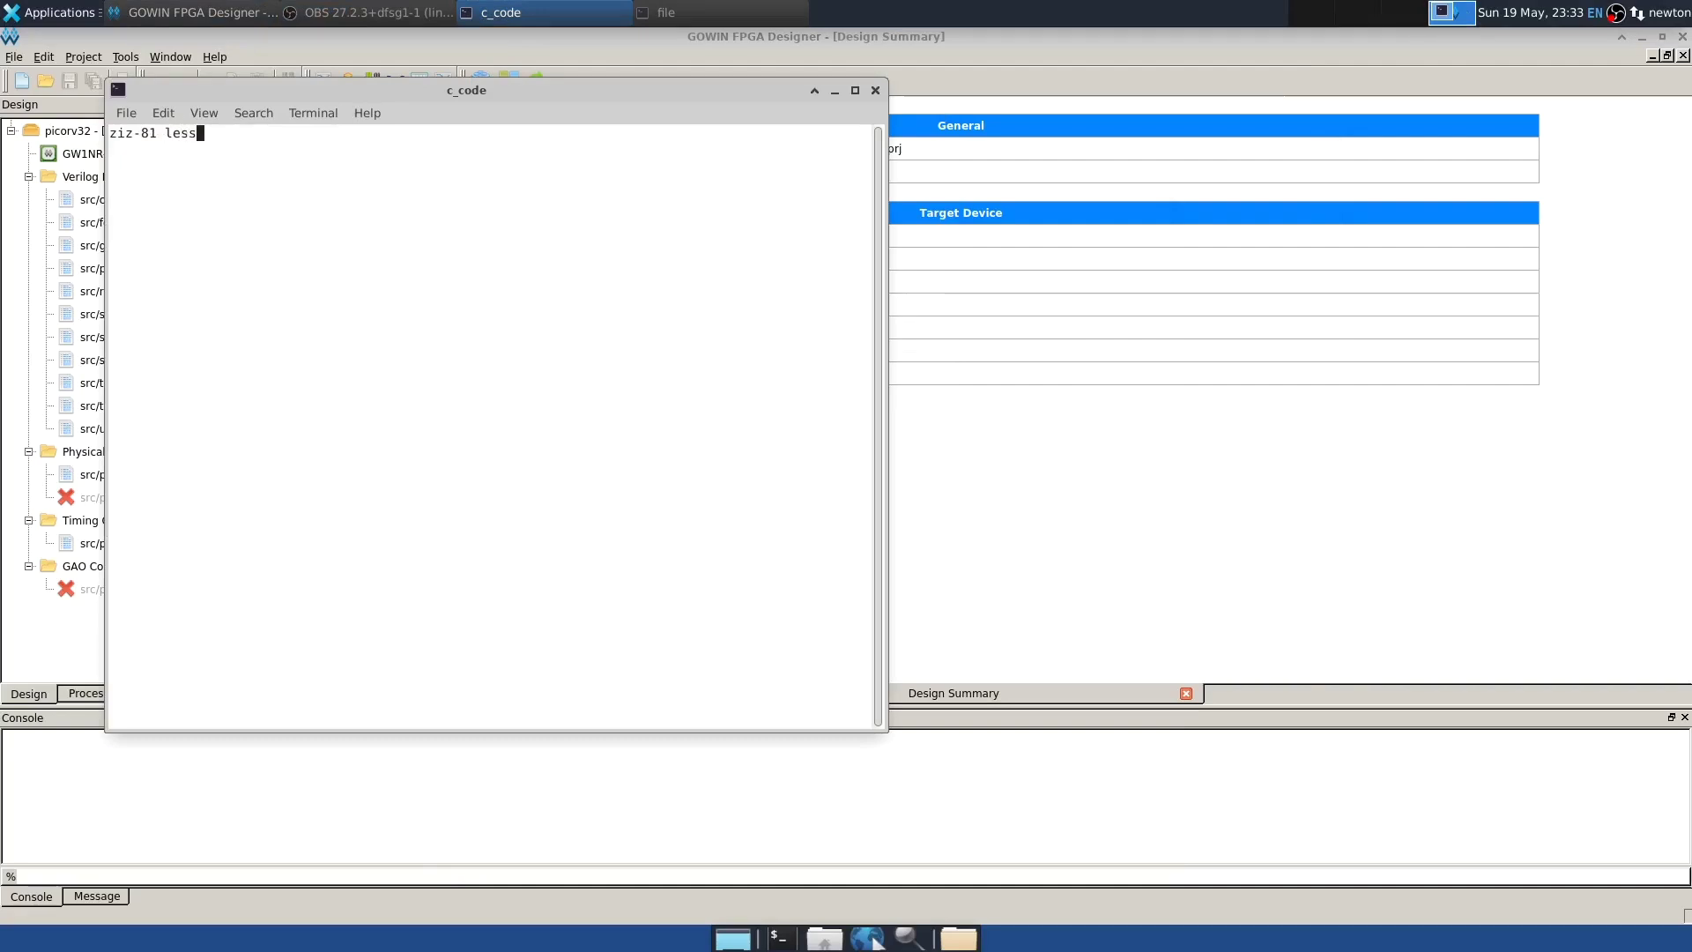
key("Tab")
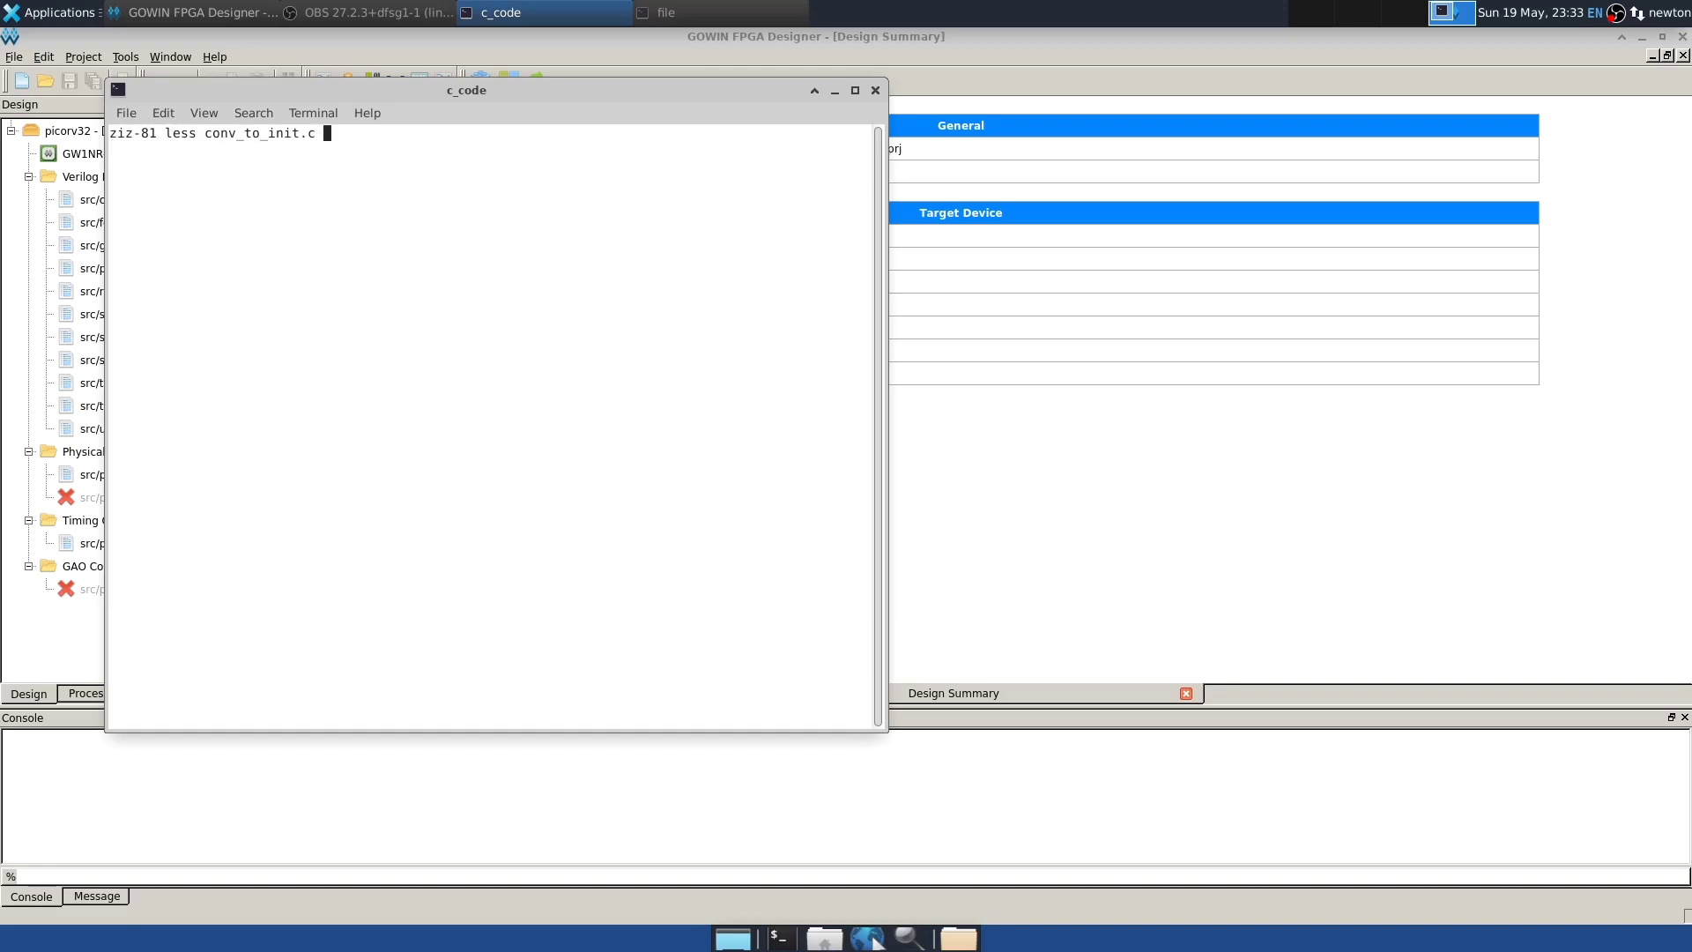
key("Return")
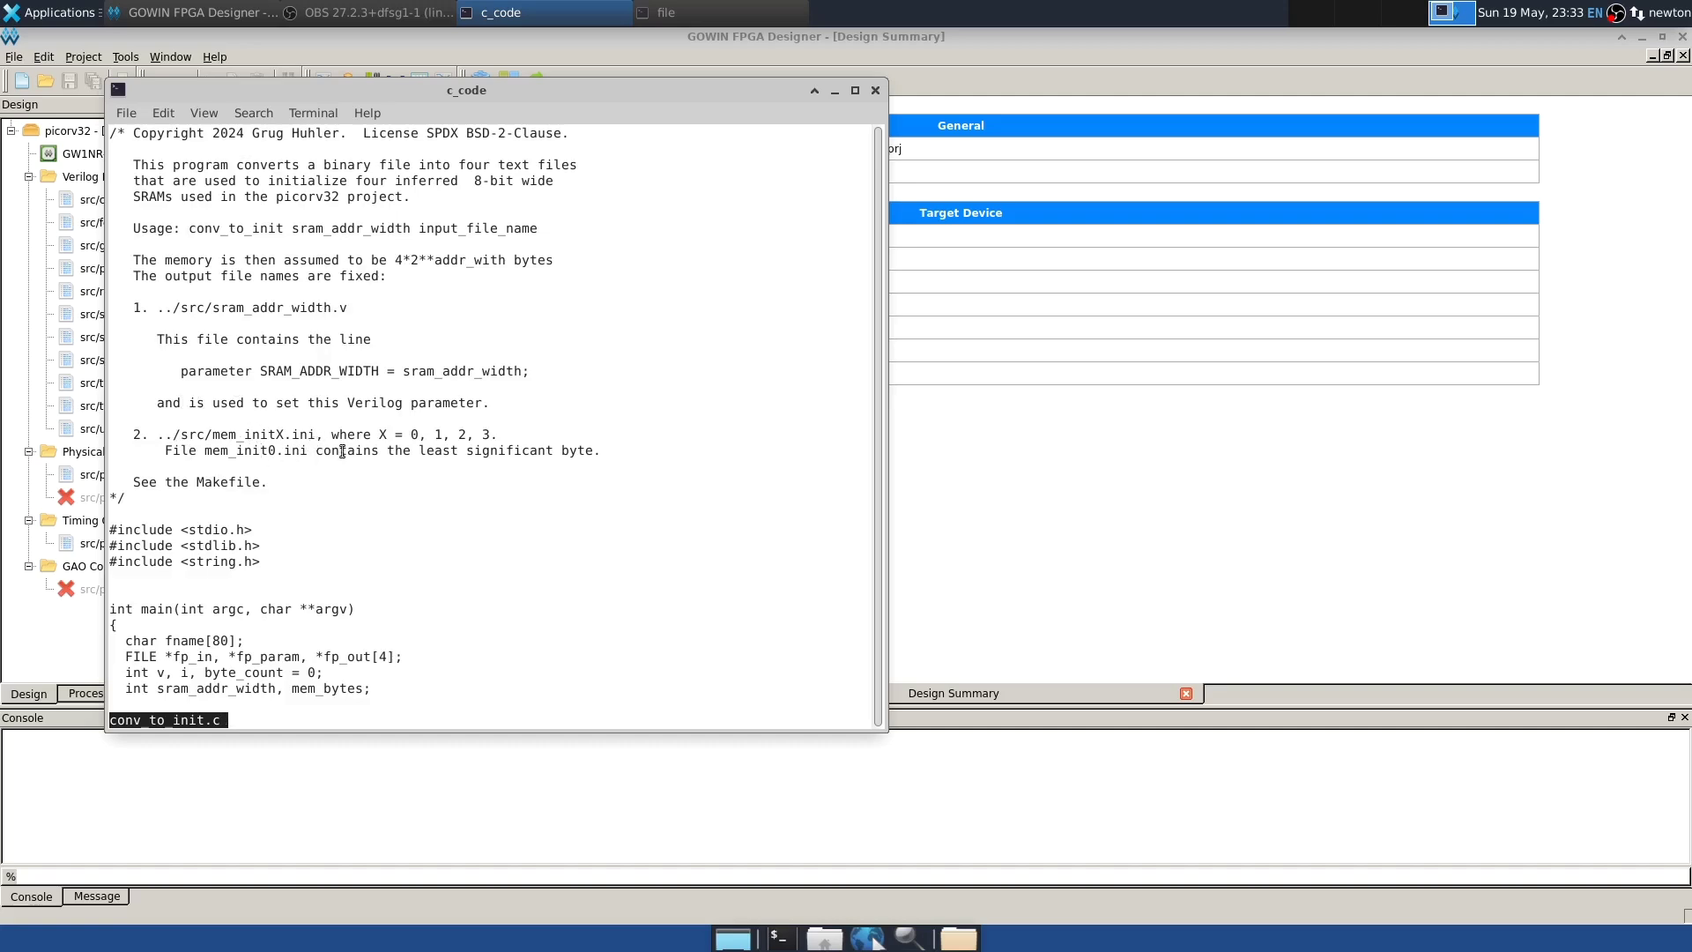
type("qless Mak")
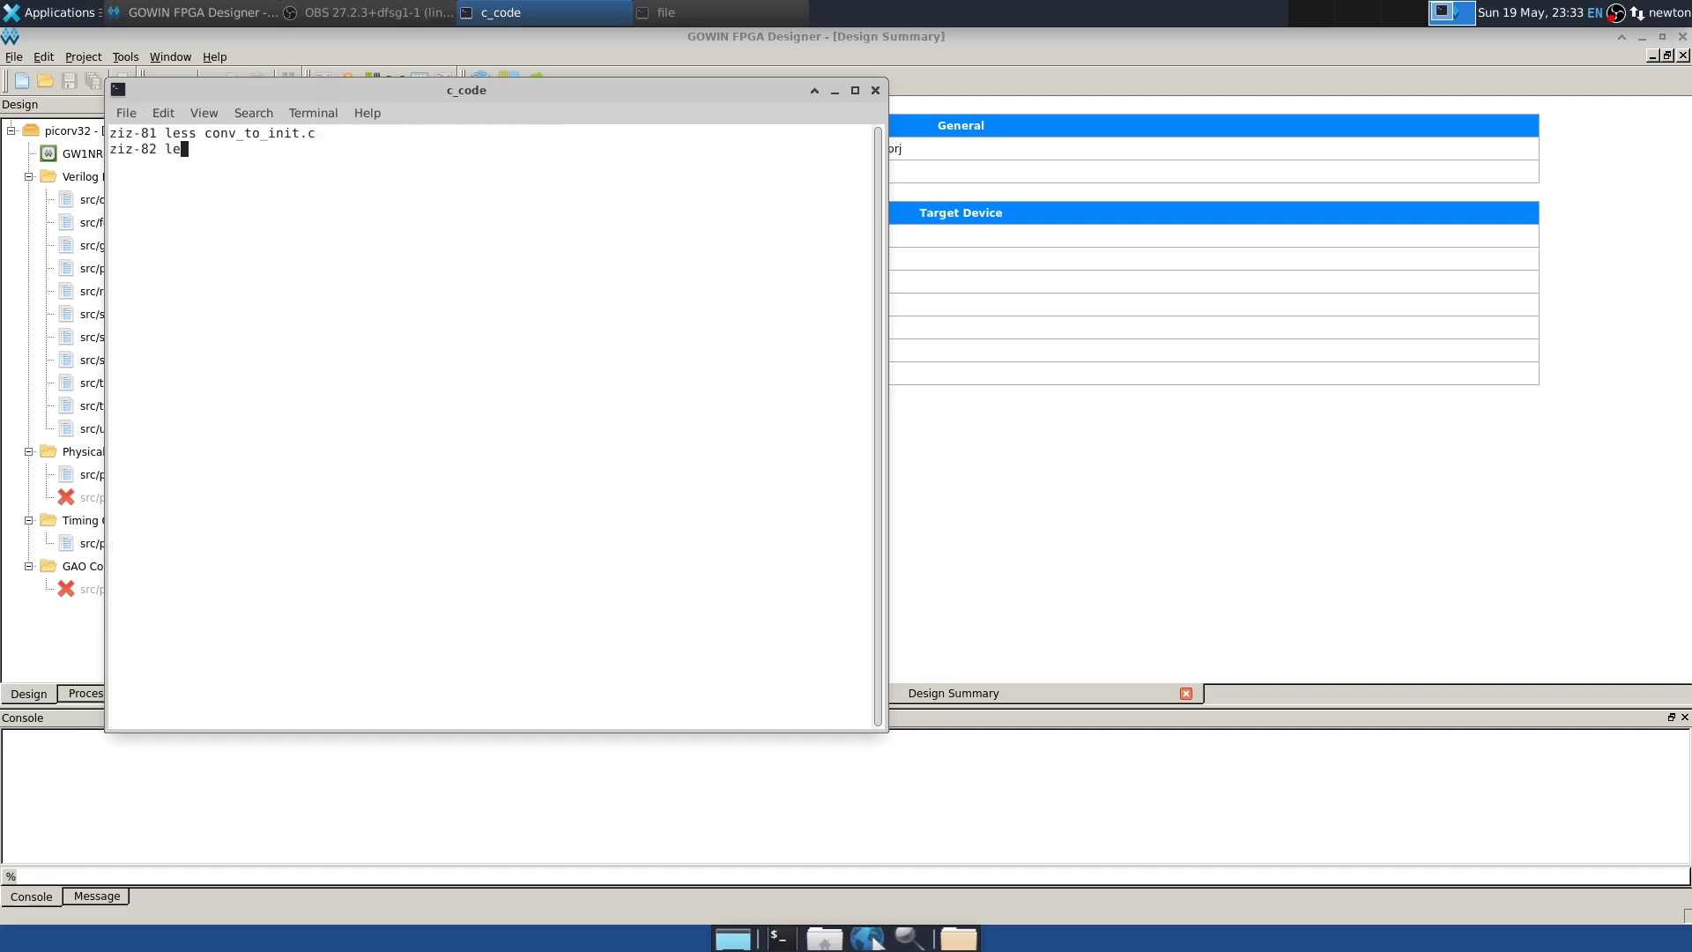
Step: Open the project's Makefile with less
key("Tab")
key("Return")
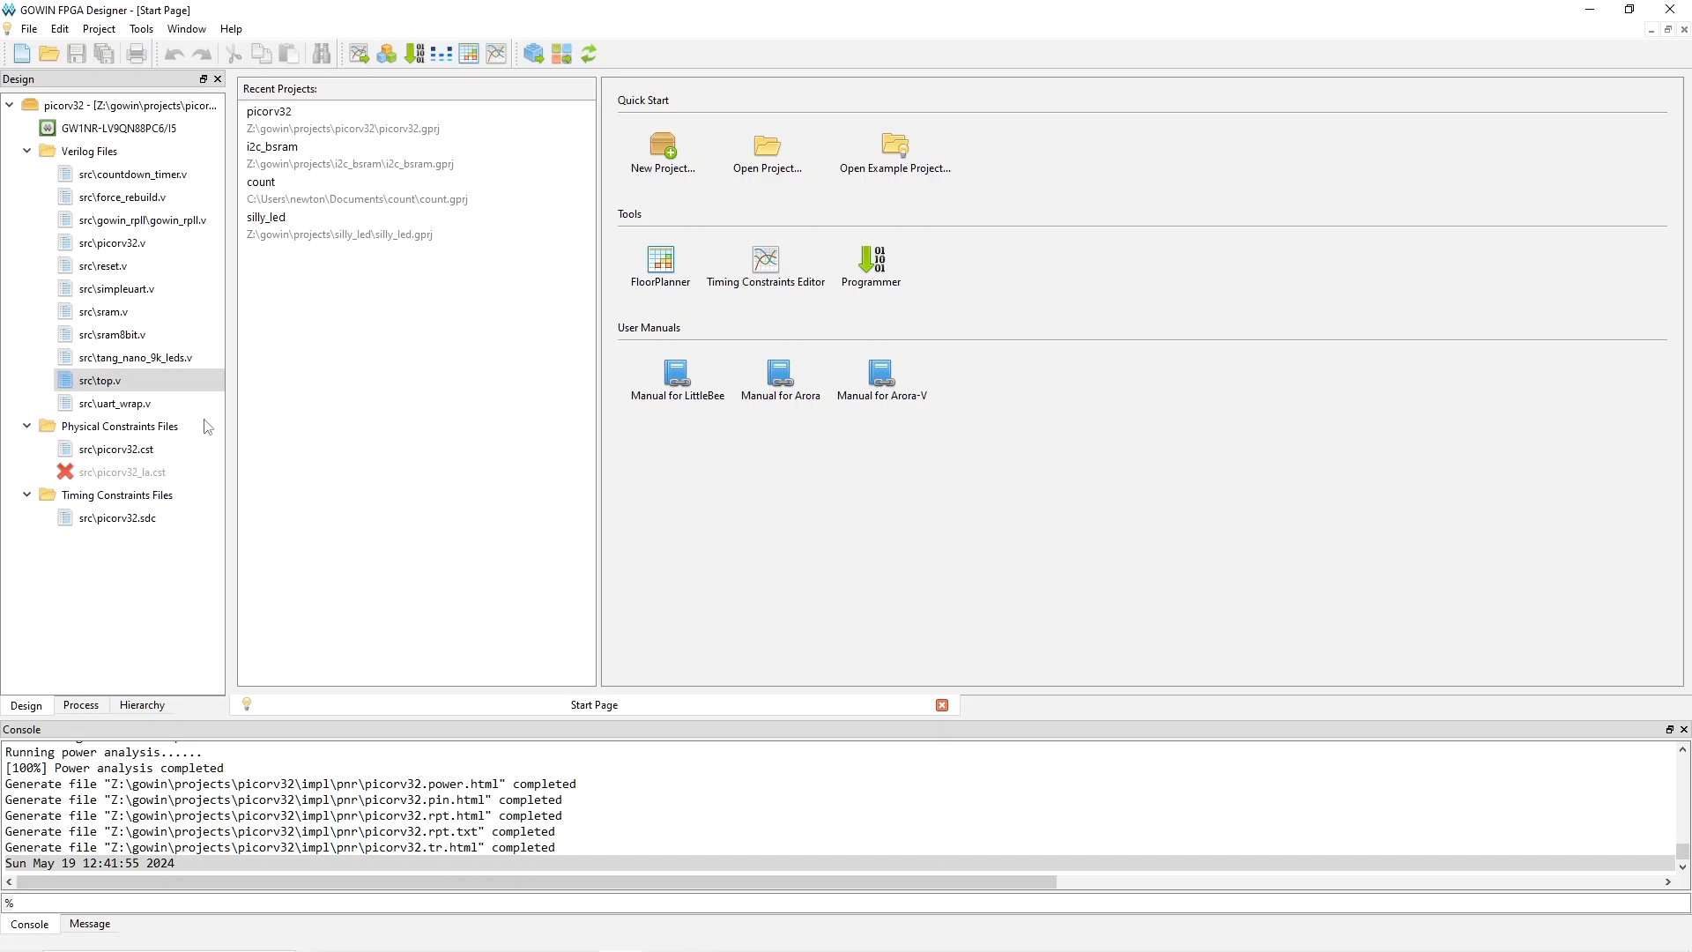
Step: Open top.v and review the Gowin_rPLL pll instance (lines 106–109) and the leds assignment
left_click(112, 381)
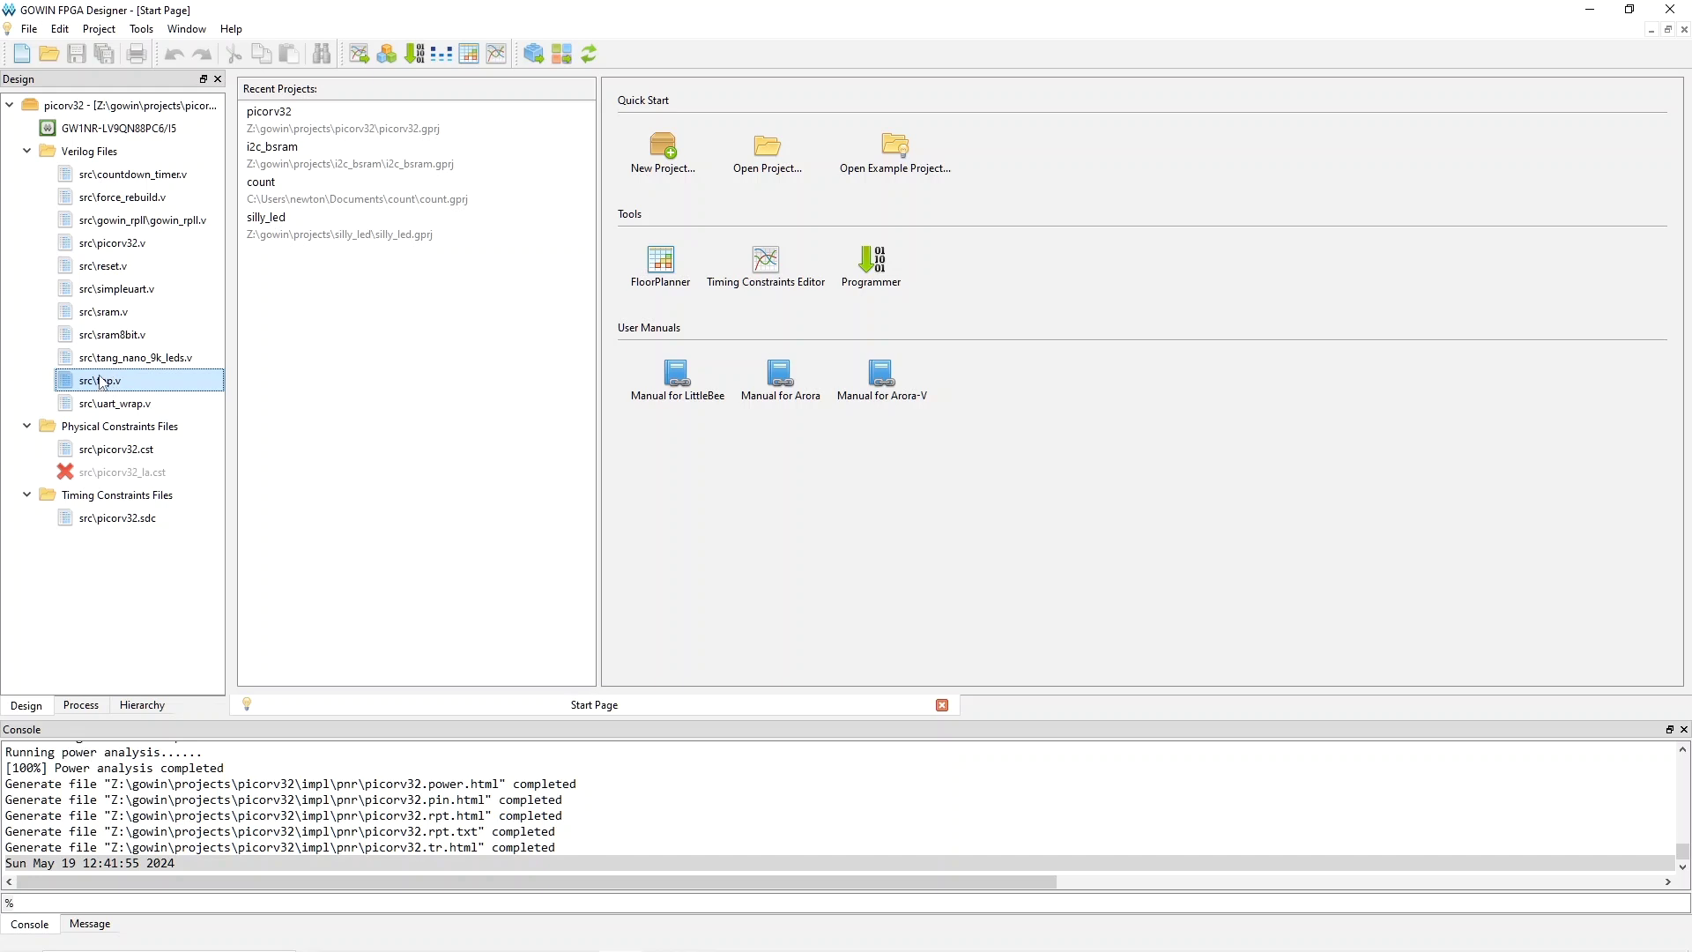
double_click(101, 381)
scroll(420, 346, "down", 19)
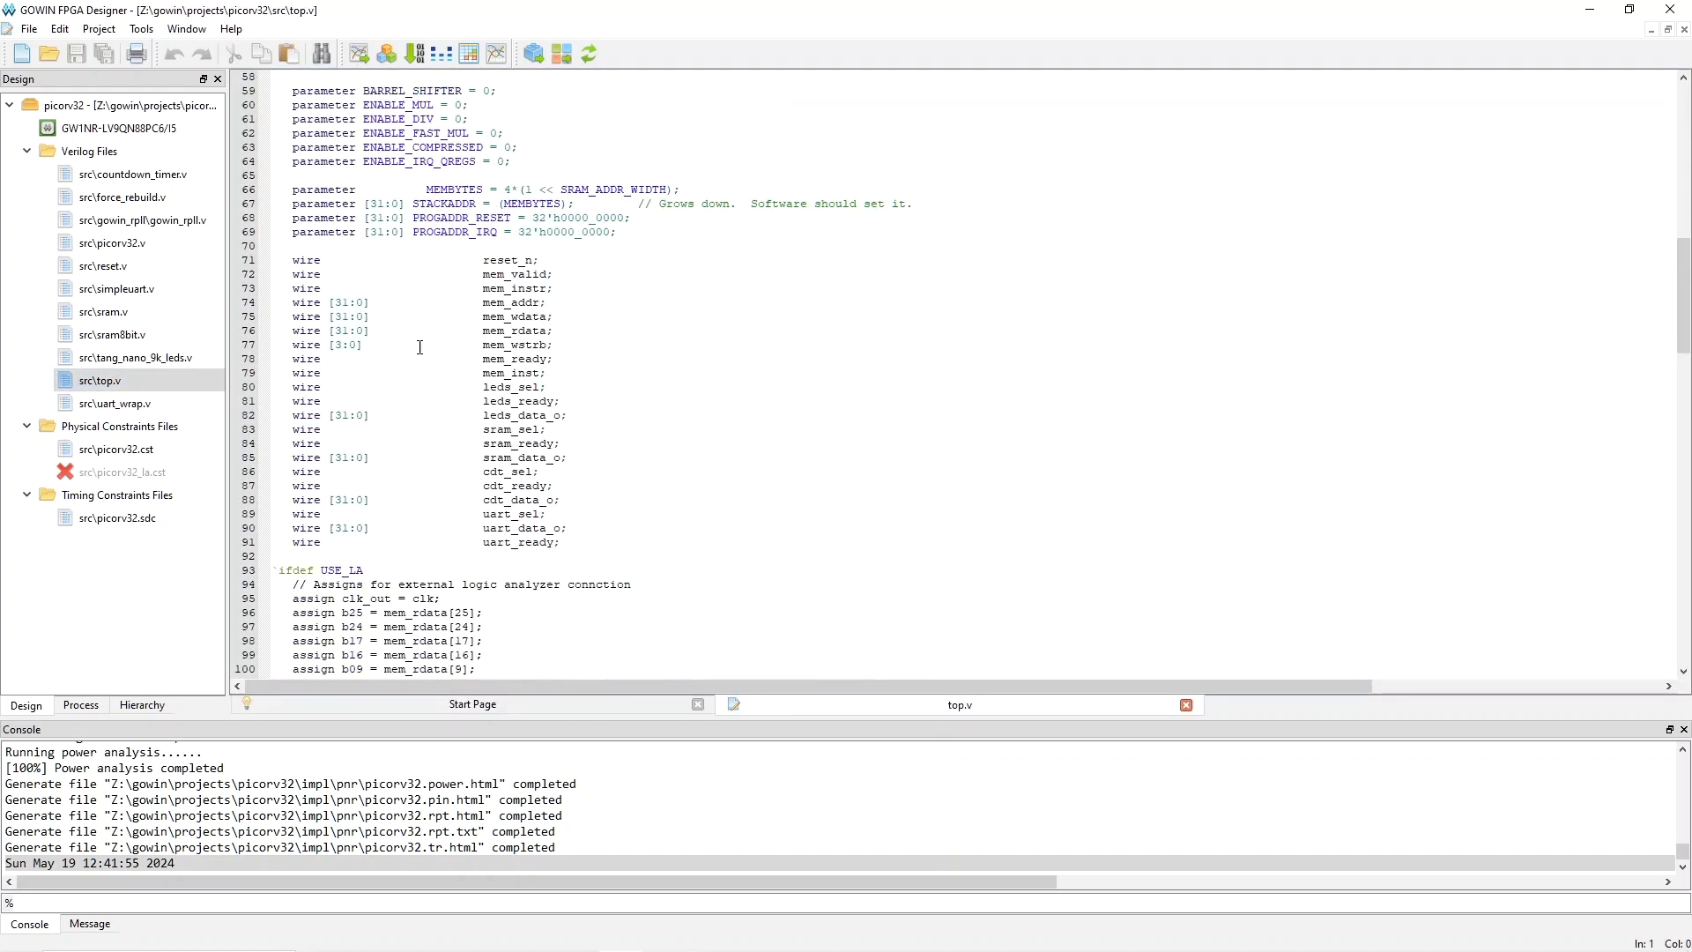
scroll(420, 347, "down", 15)
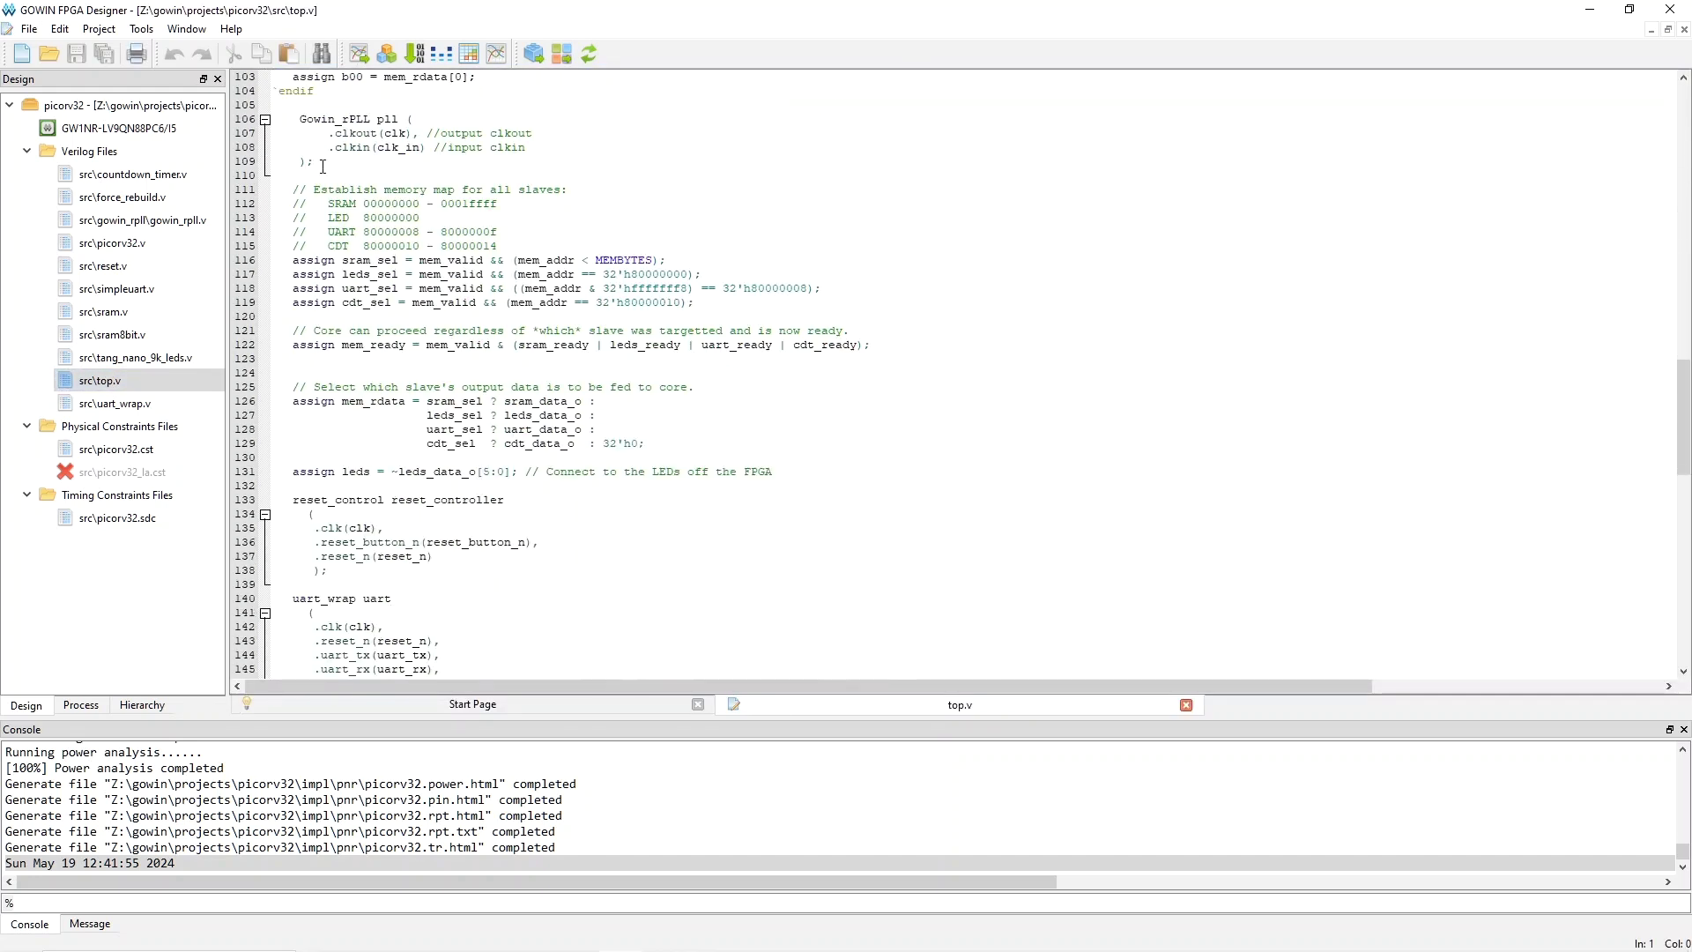
scroll(344, 202, "up", 2)
left_click_drag(336, 254, 275, 204)
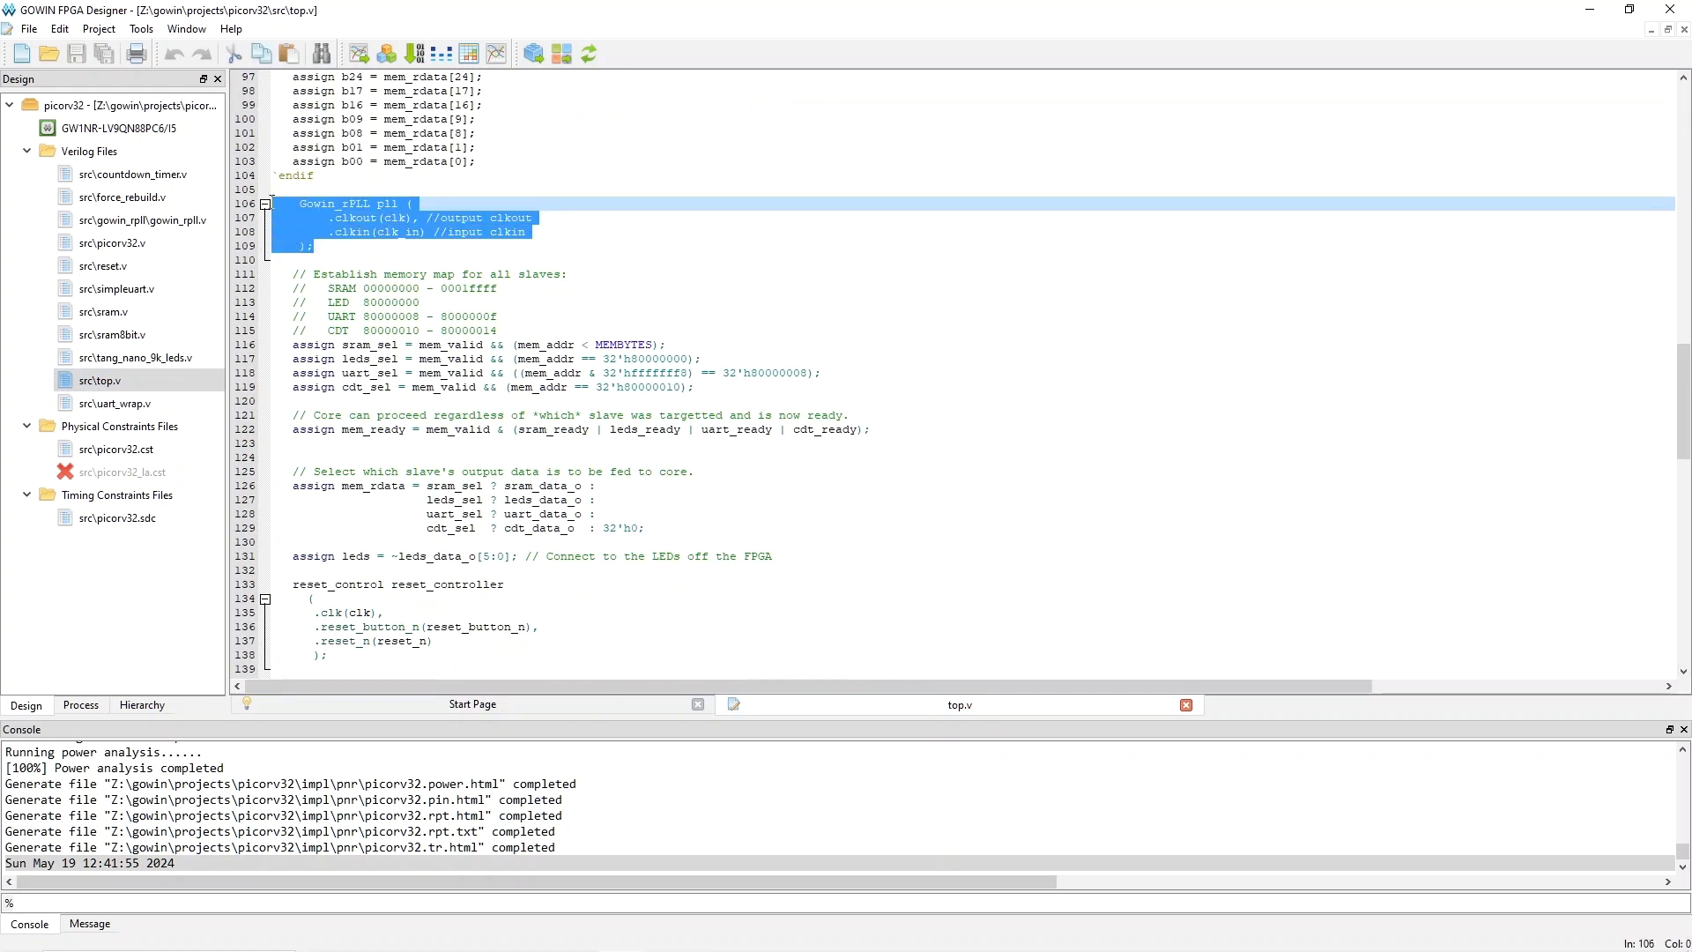
left_click(574, 220)
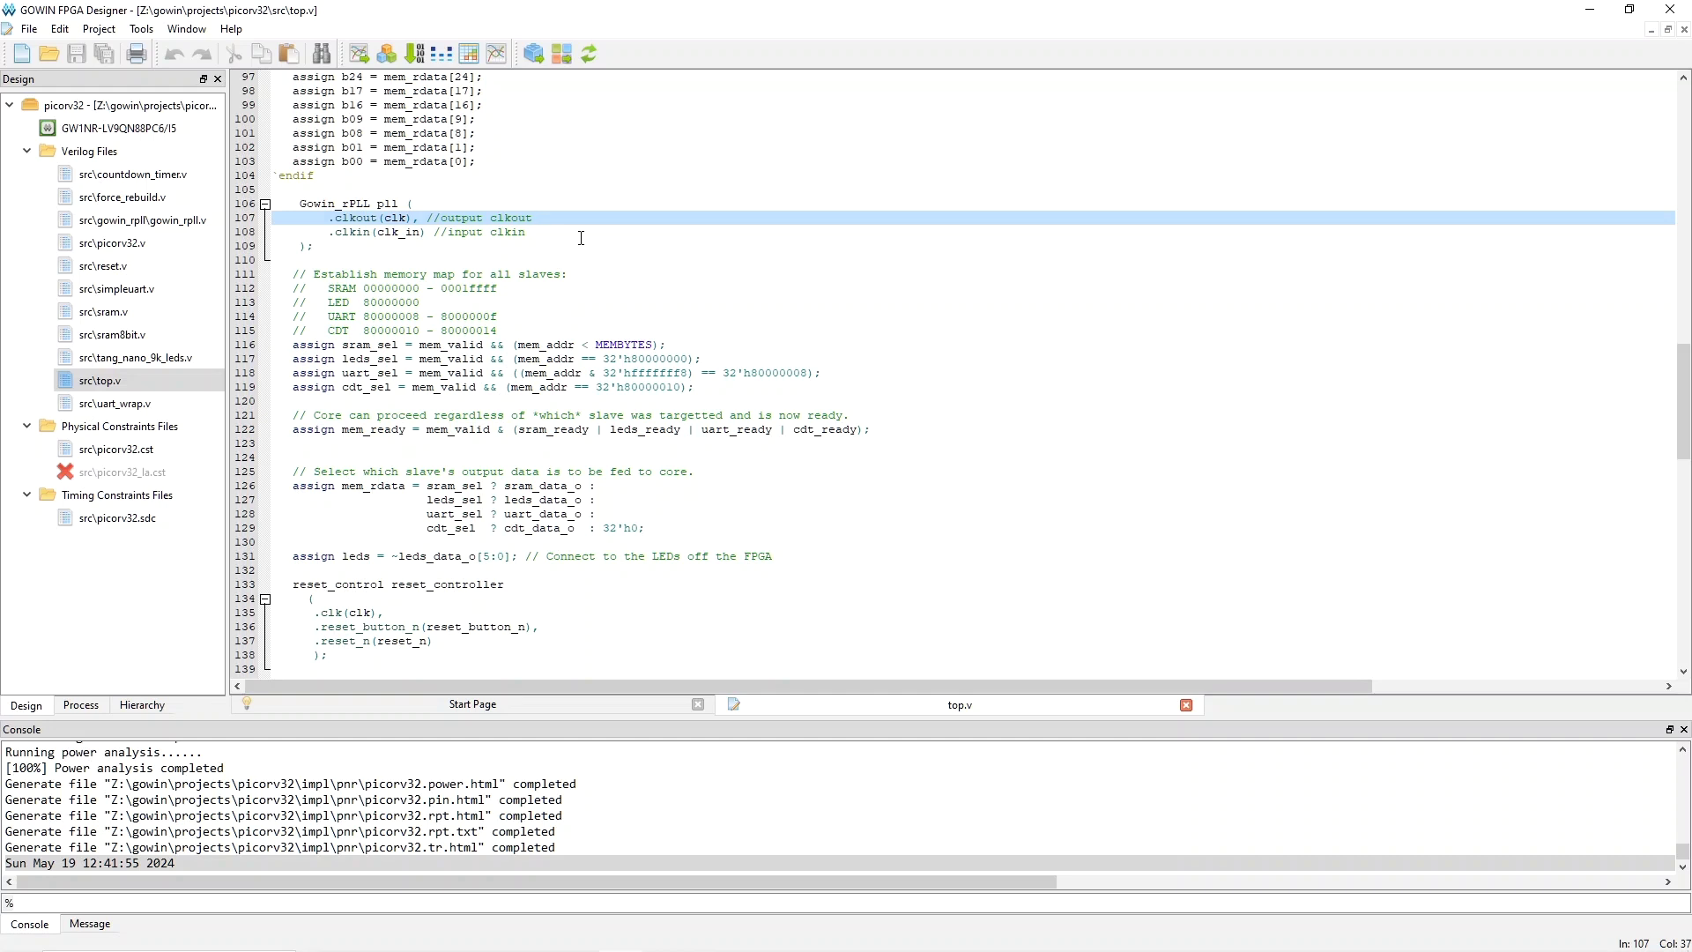
left_click(785, 556)
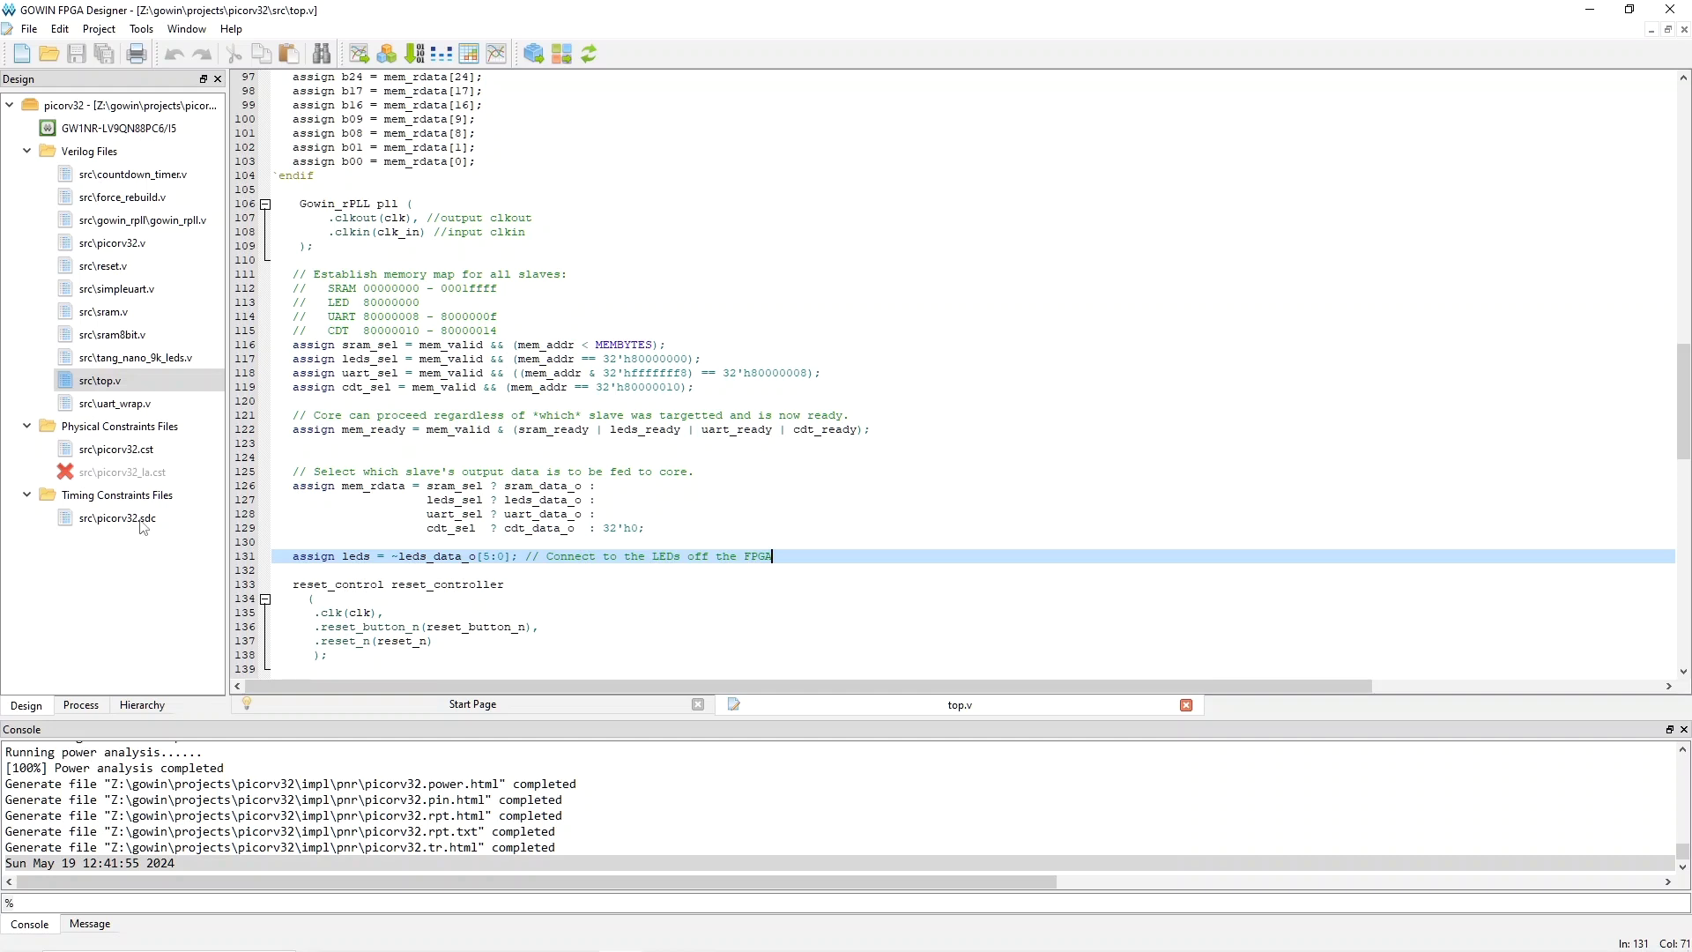
Step: Create a new RTL, Standard-mode GAO config file named picorv32
left_click(29, 28)
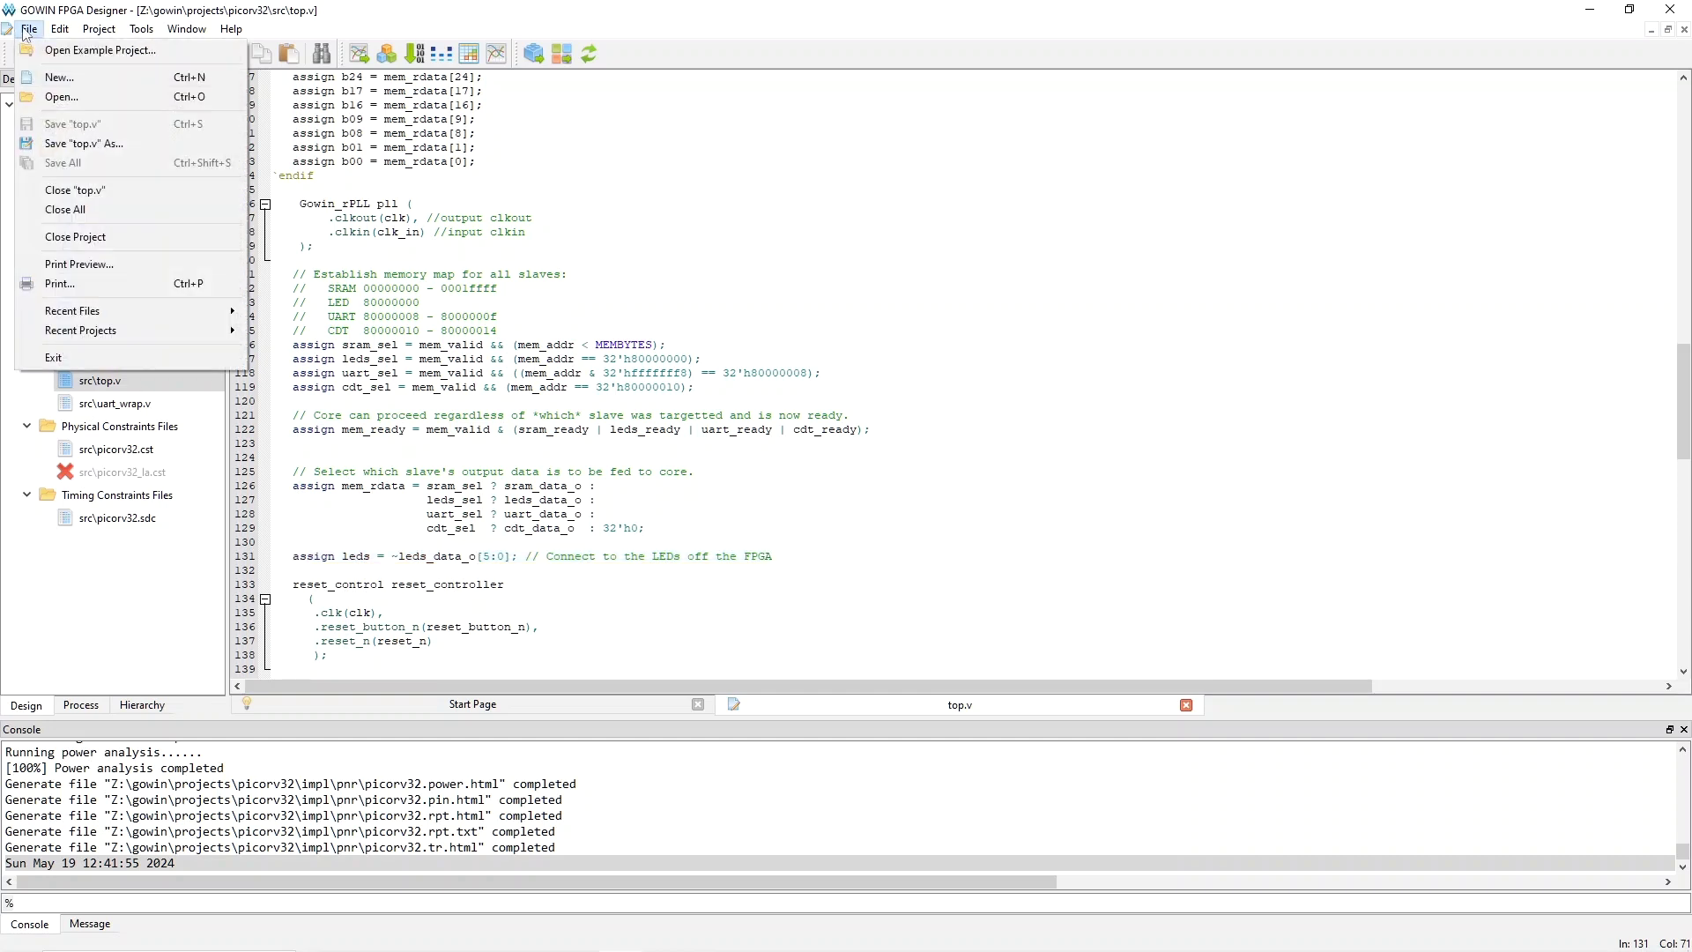
left_click(75, 77)
scroll(809, 430, "down", 5)
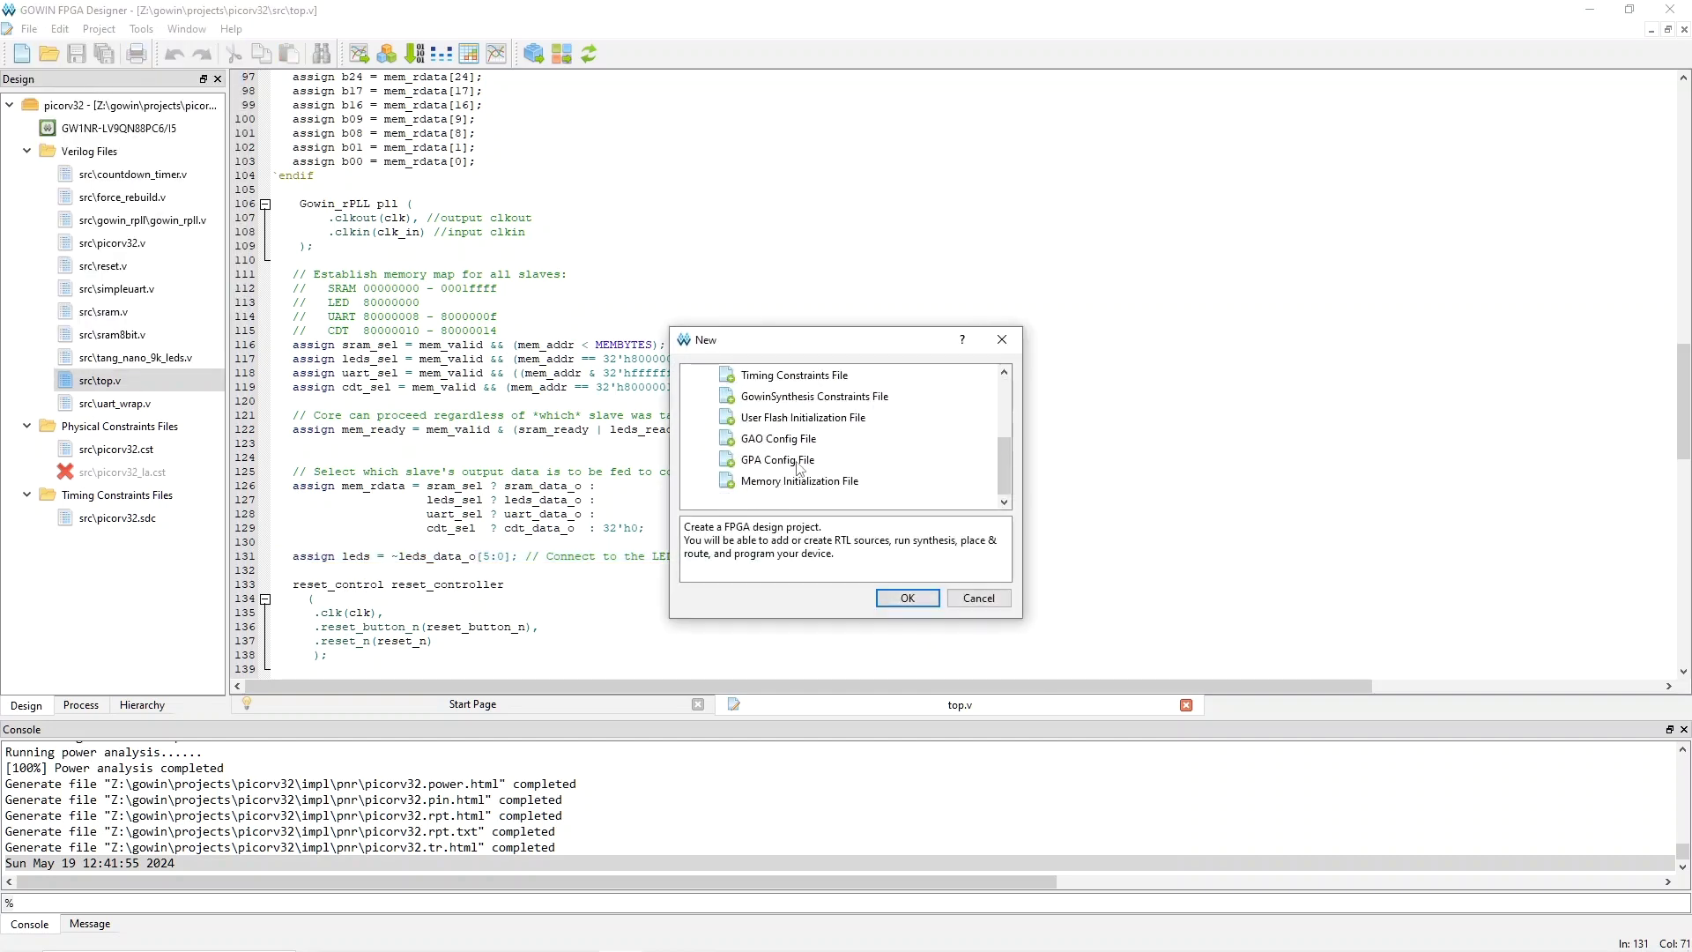
double_click(785, 439)
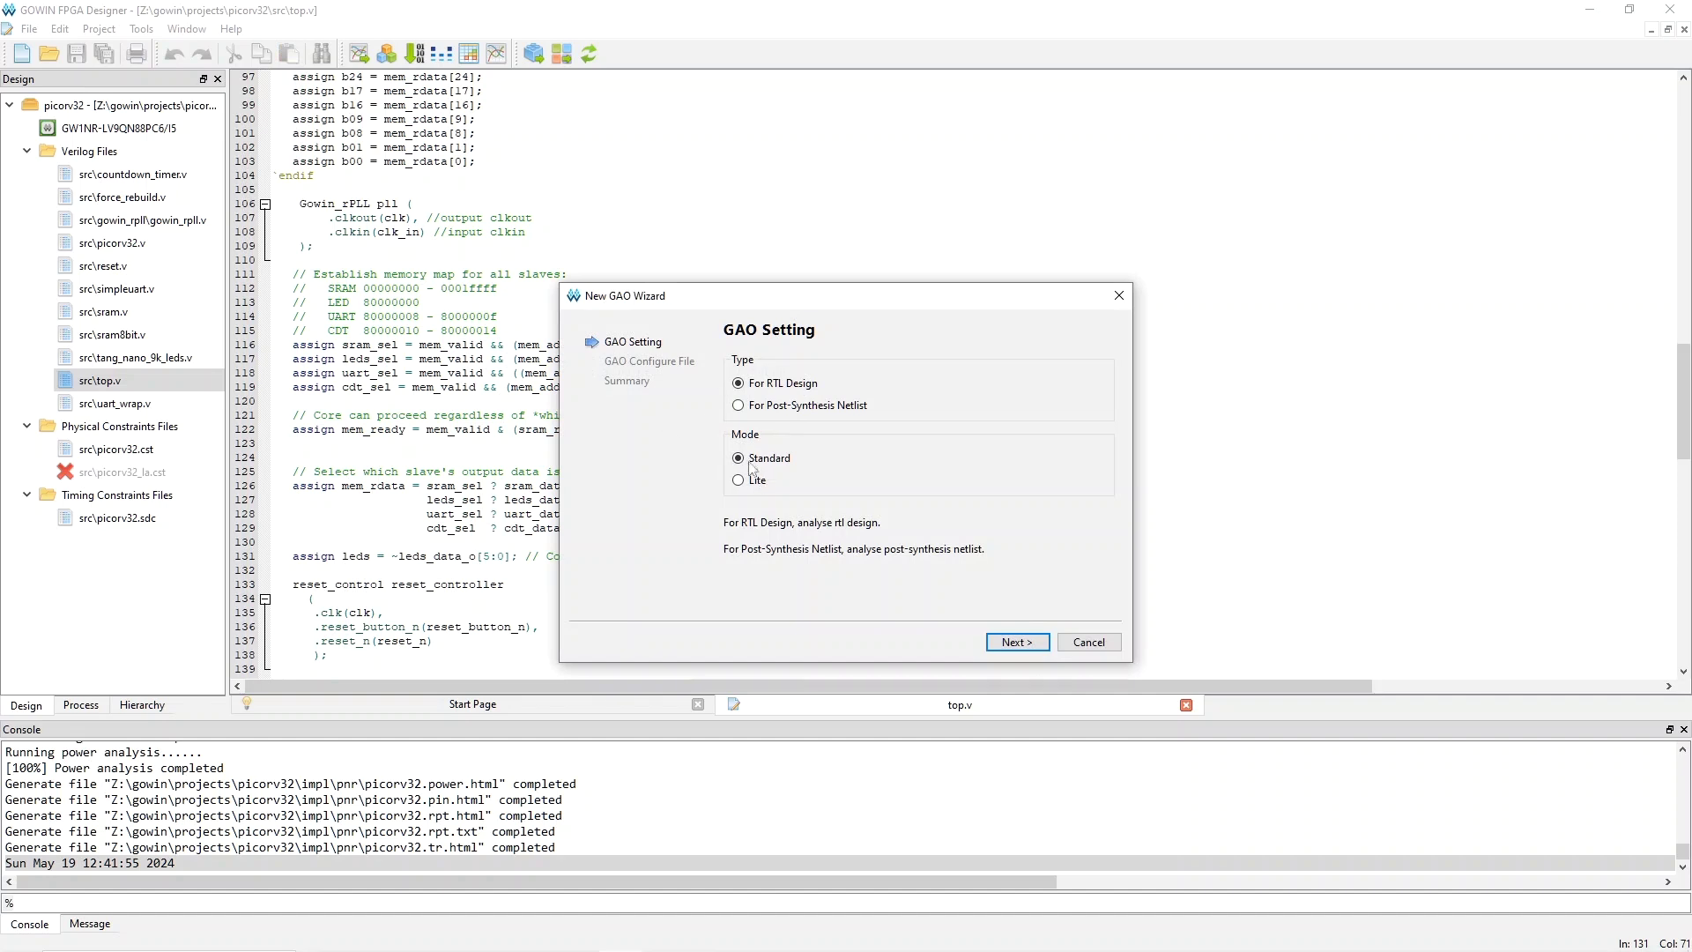
left_click(1014, 641)
left_click(1014, 642)
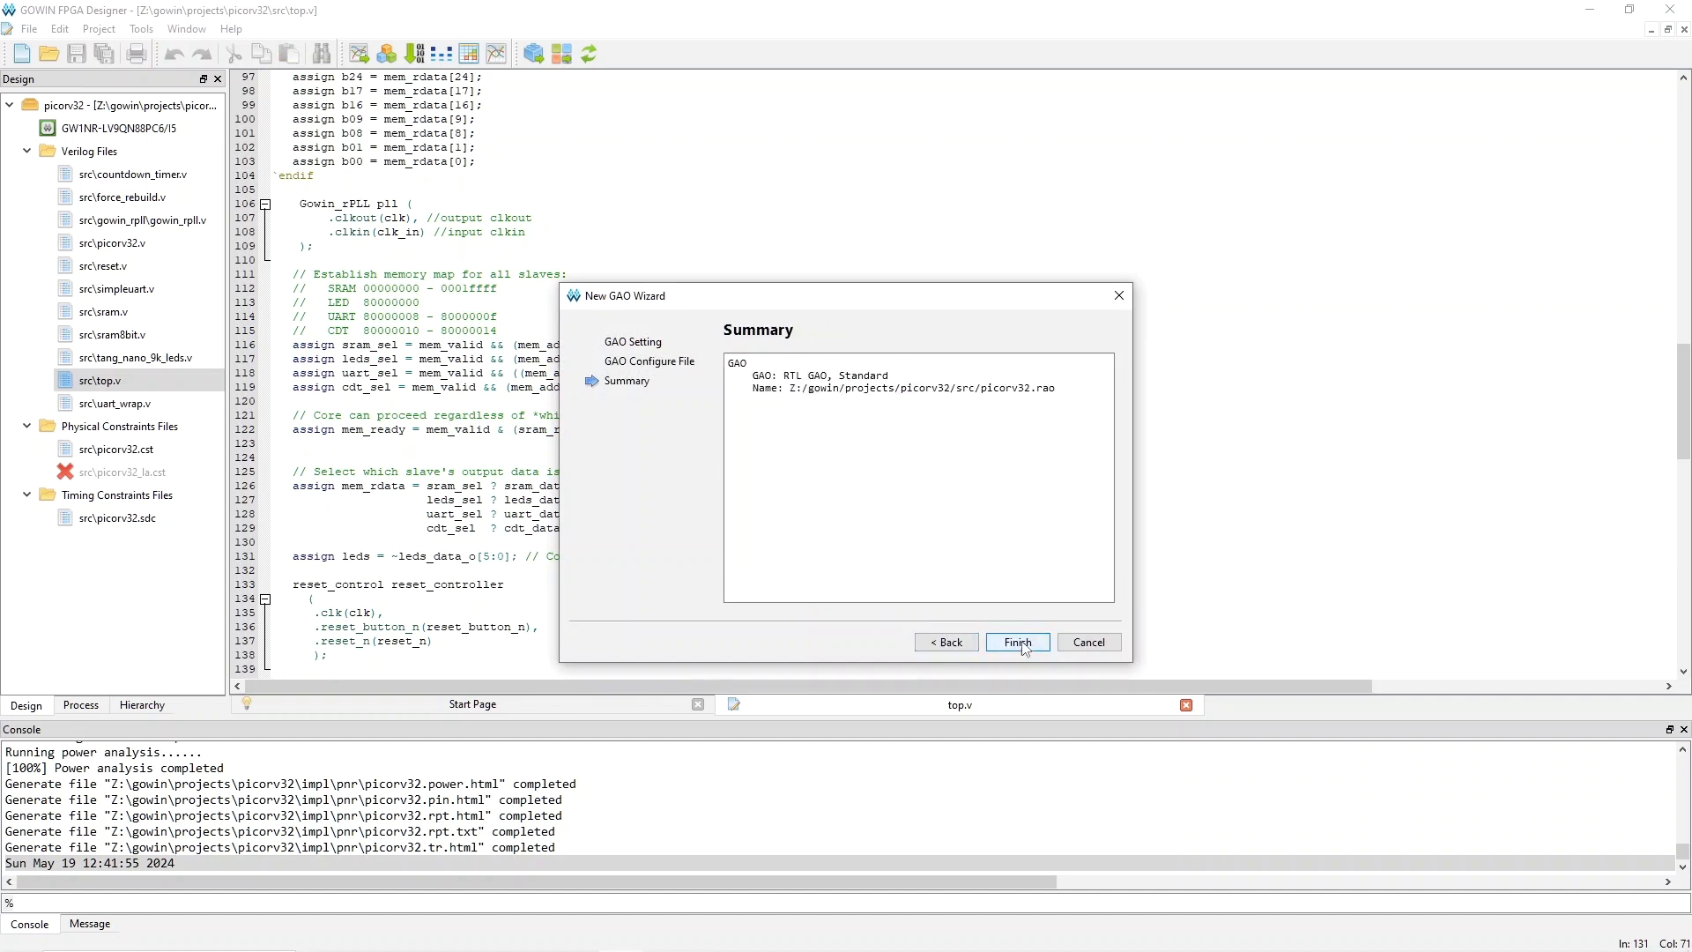
left_click(1013, 643)
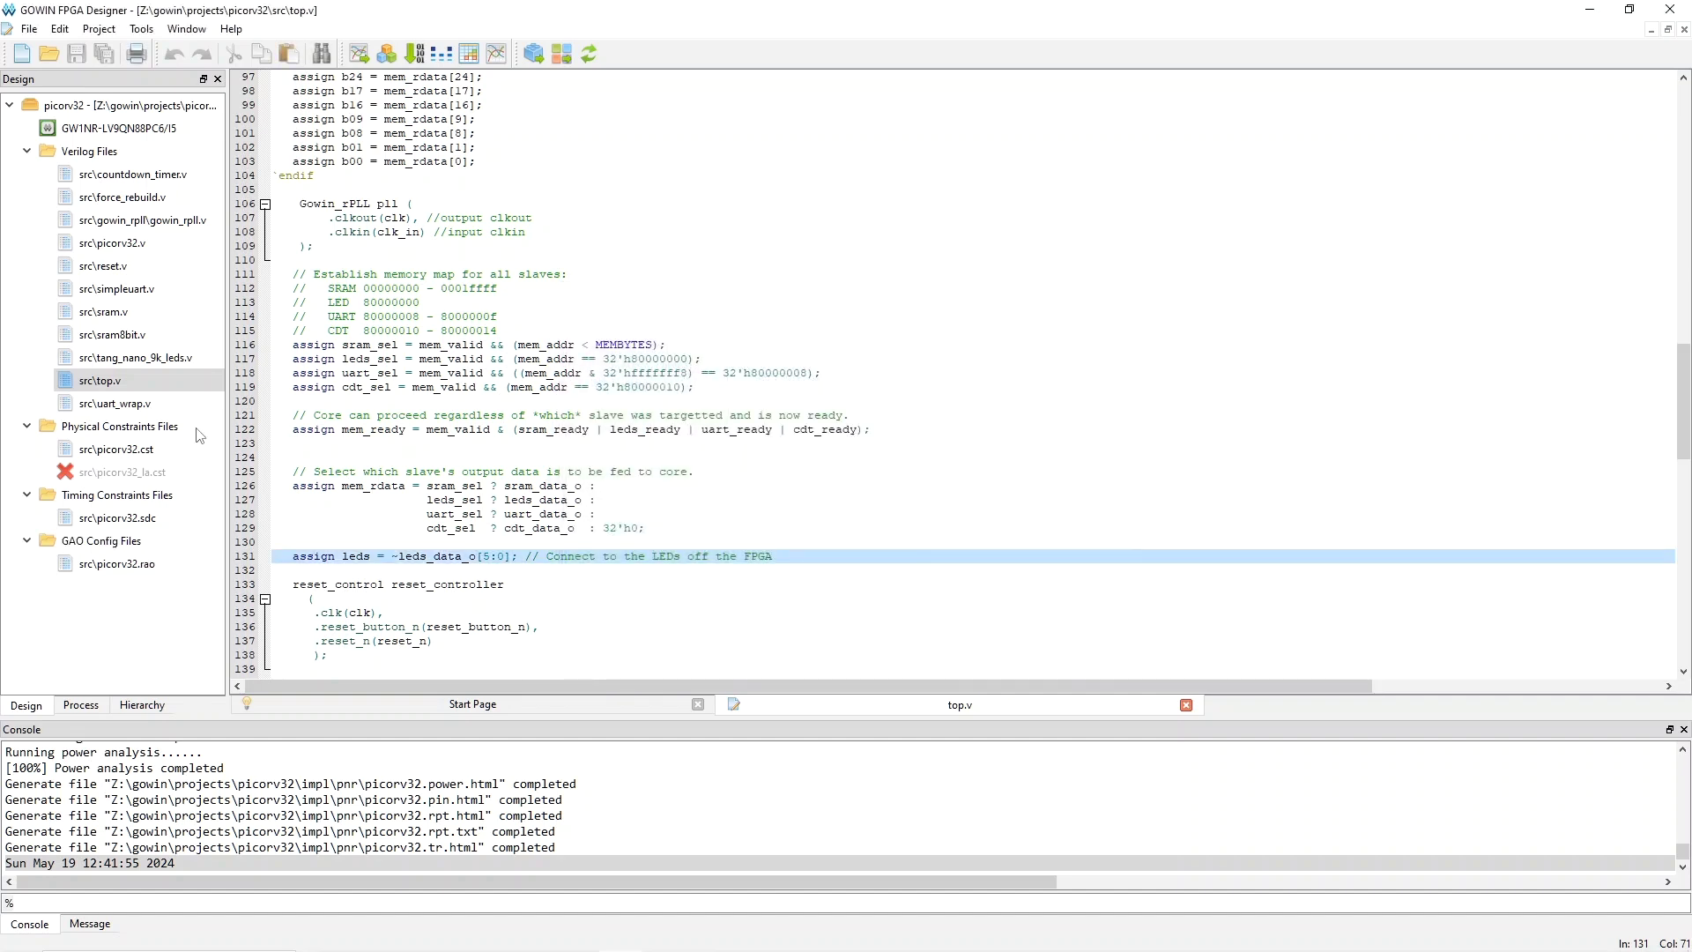
Step: Open picorv32.rao, put the mem_valid net on Trigger Port 0, and enable match unit M0
left_click(125, 570)
double_click(122, 569)
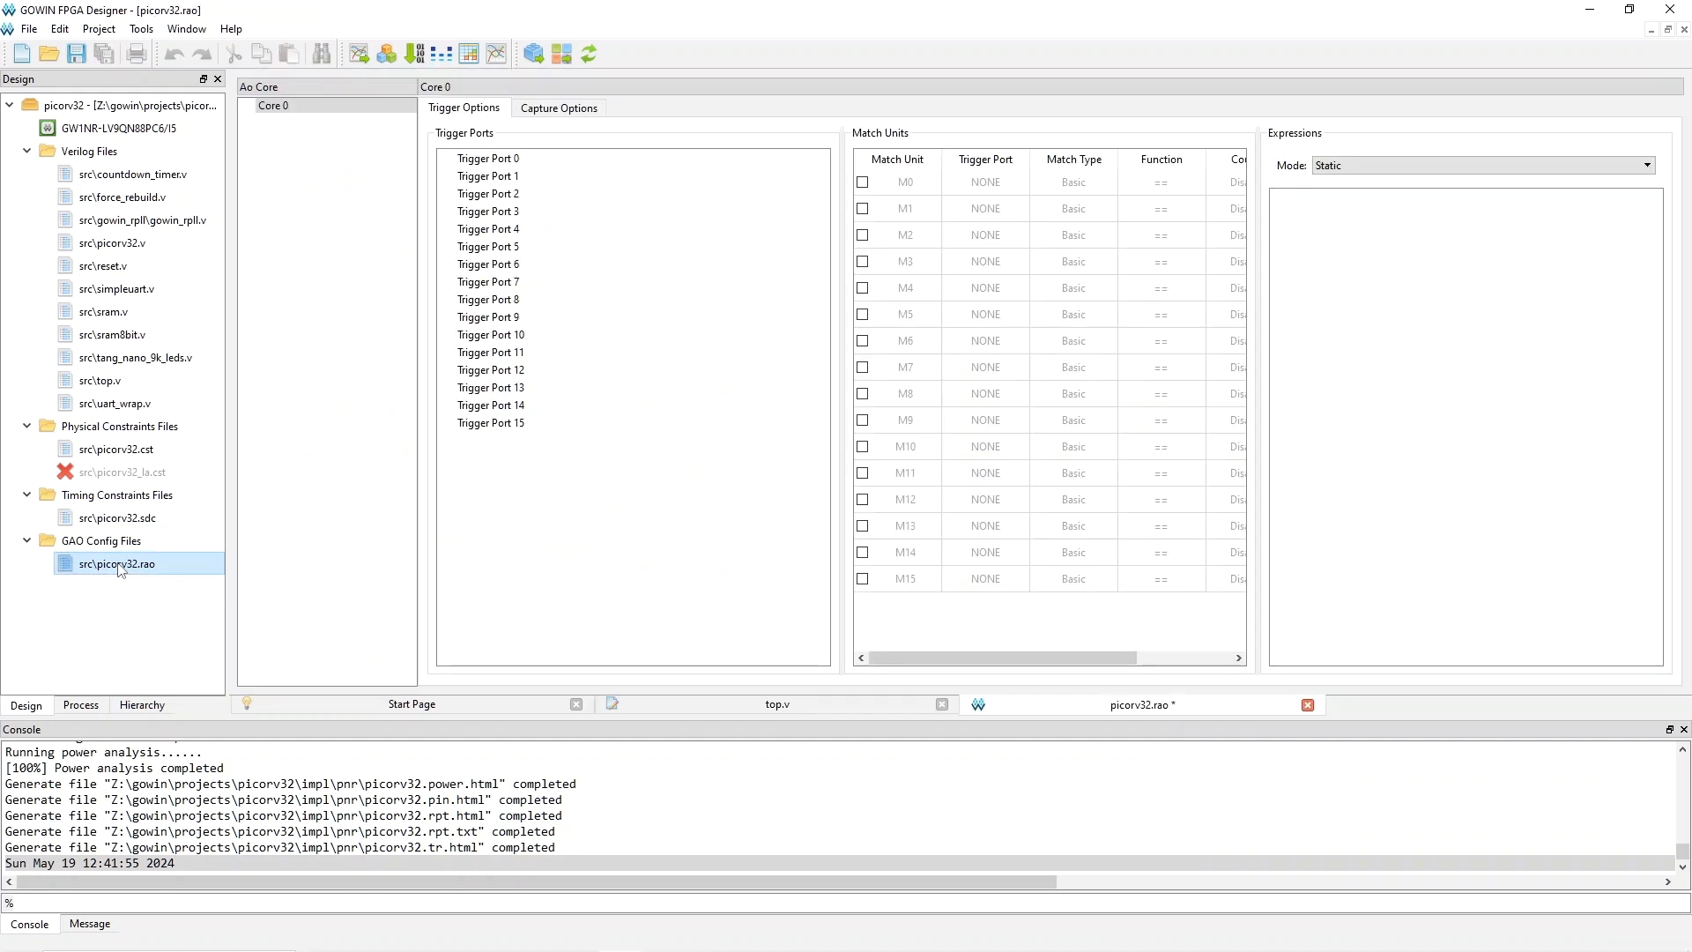
double_click(509, 161)
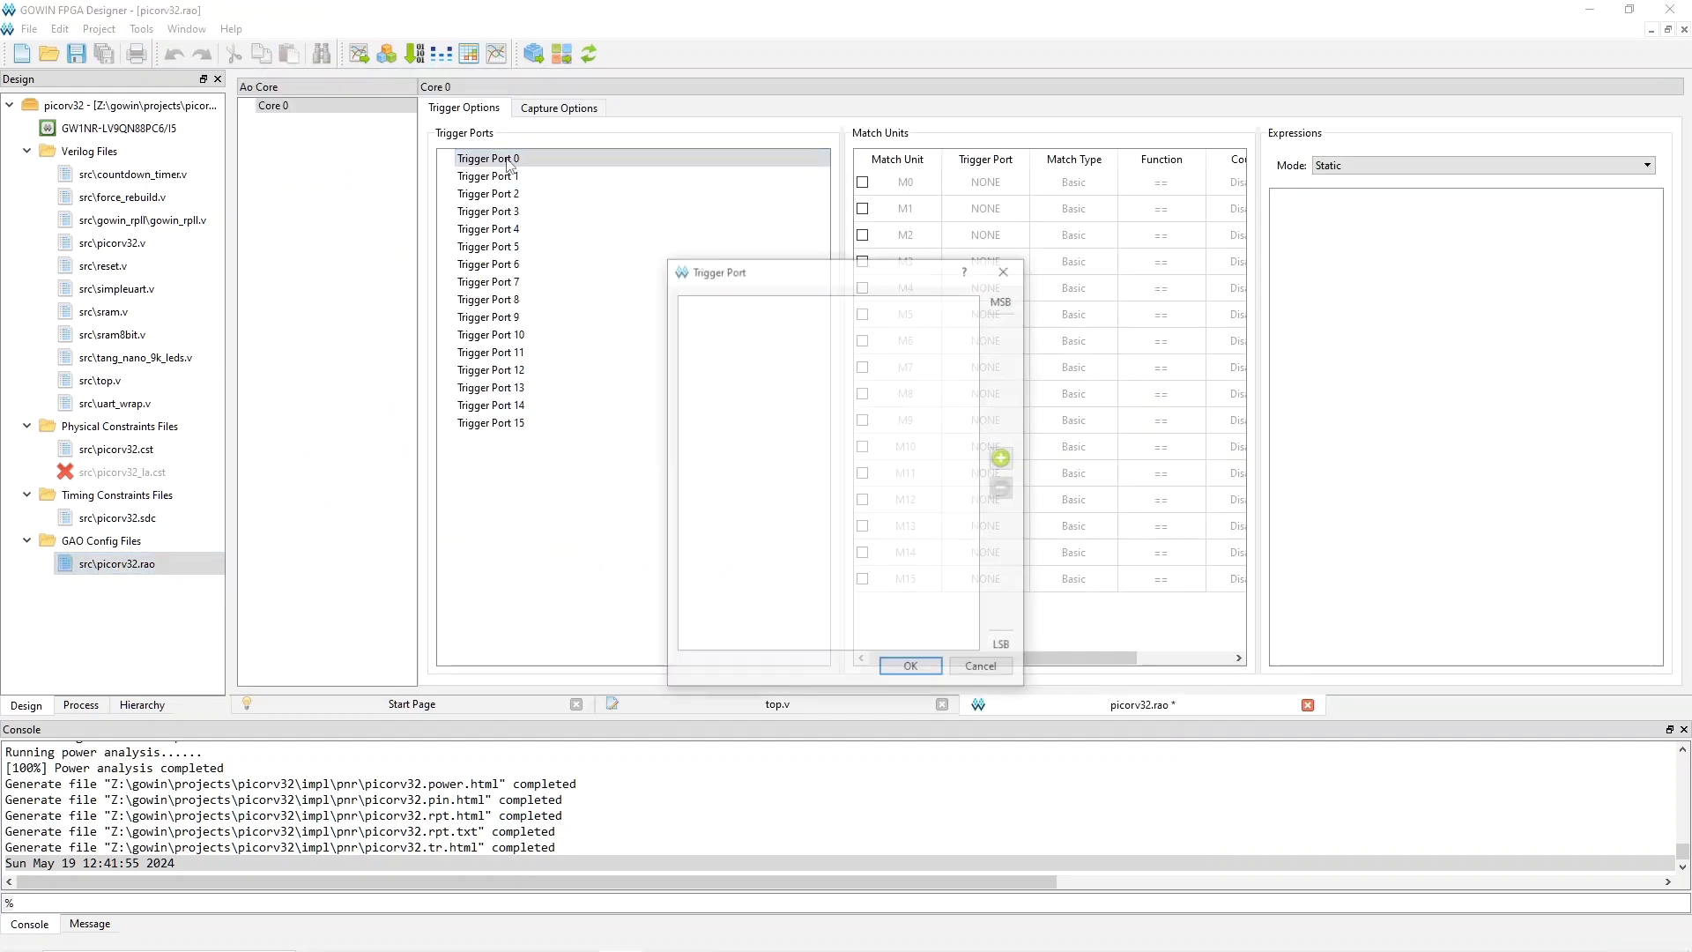
left_click(1004, 458)
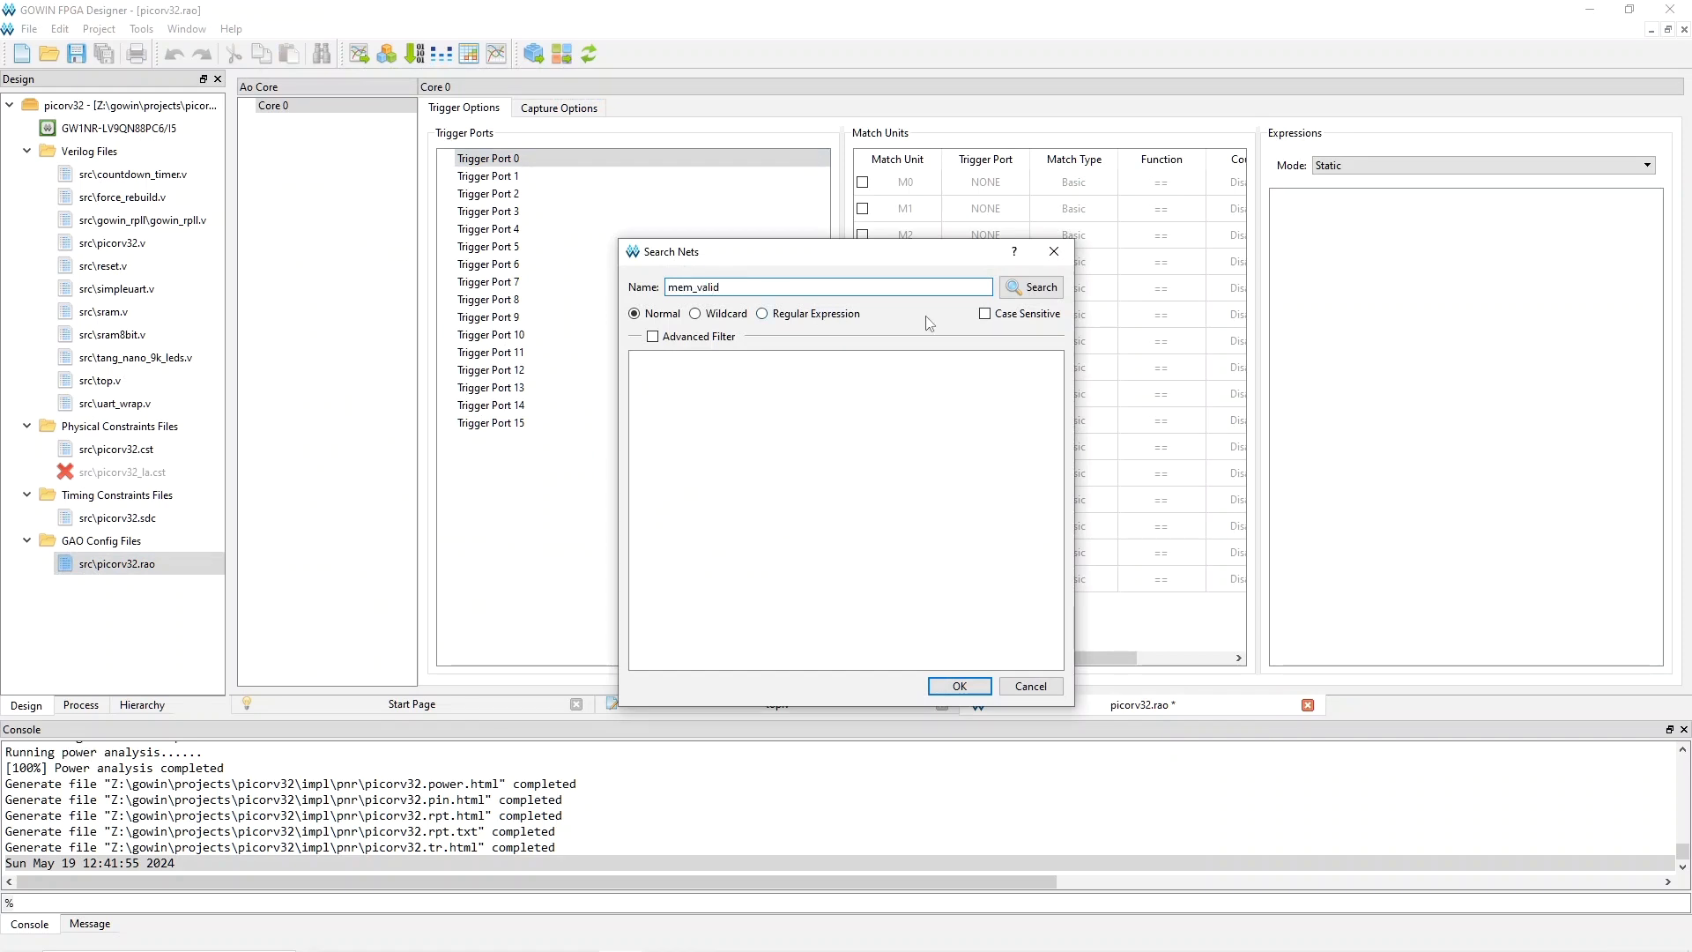
left_click(1030, 289)
left_click(700, 360)
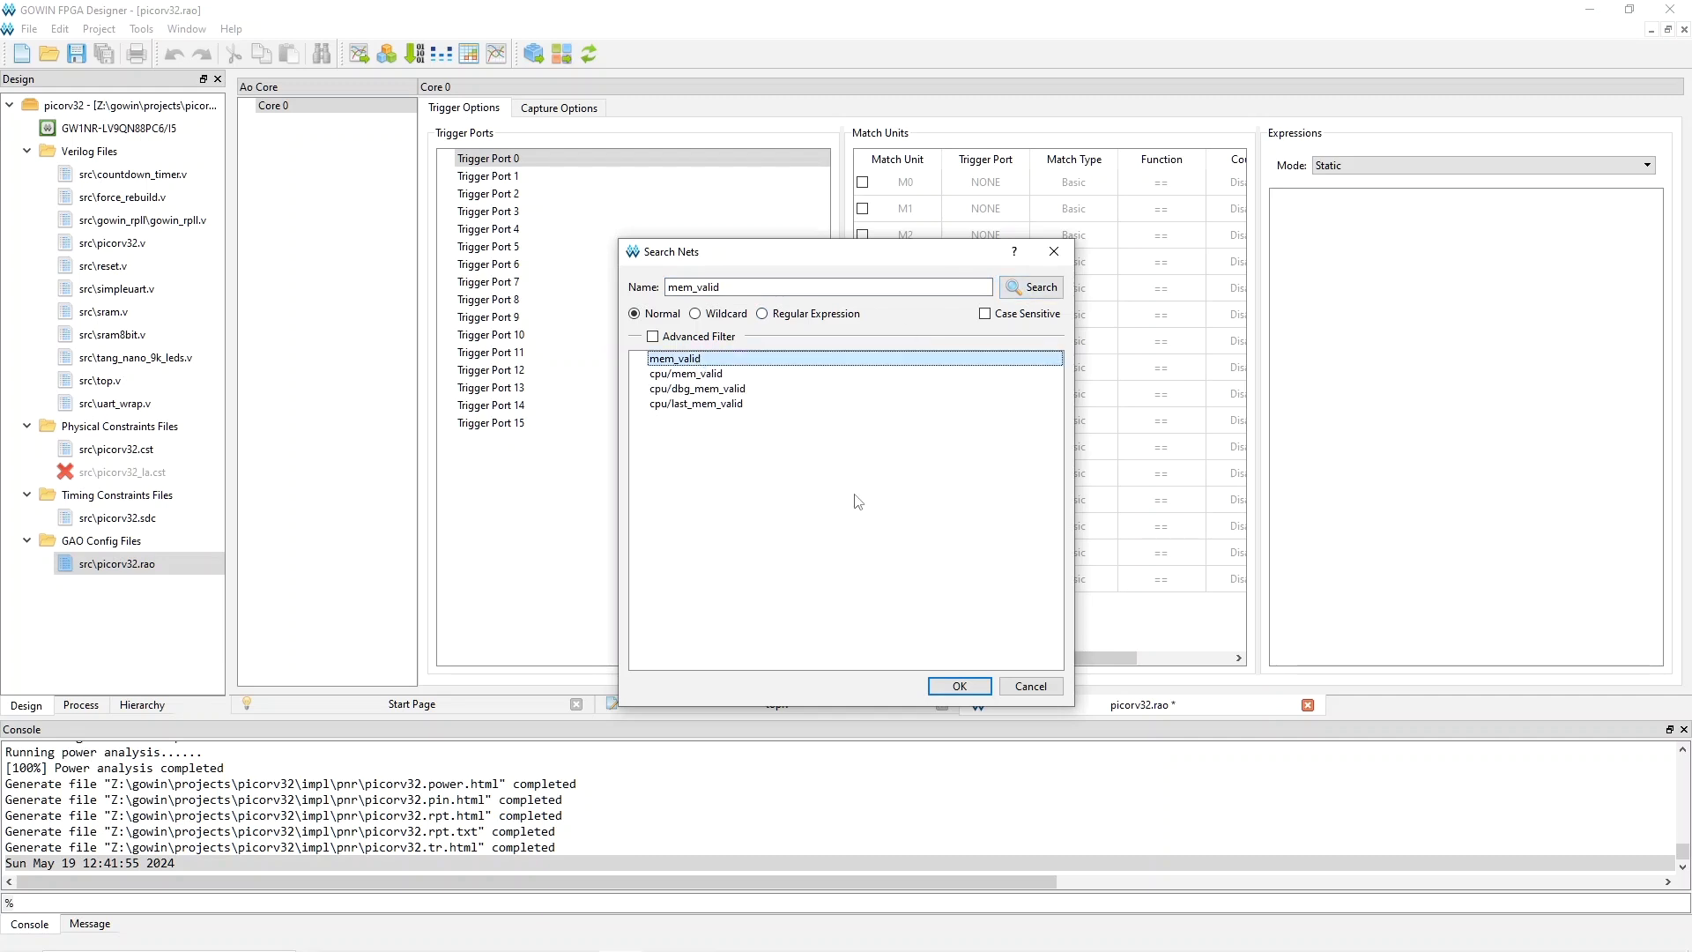
left_click(959, 685)
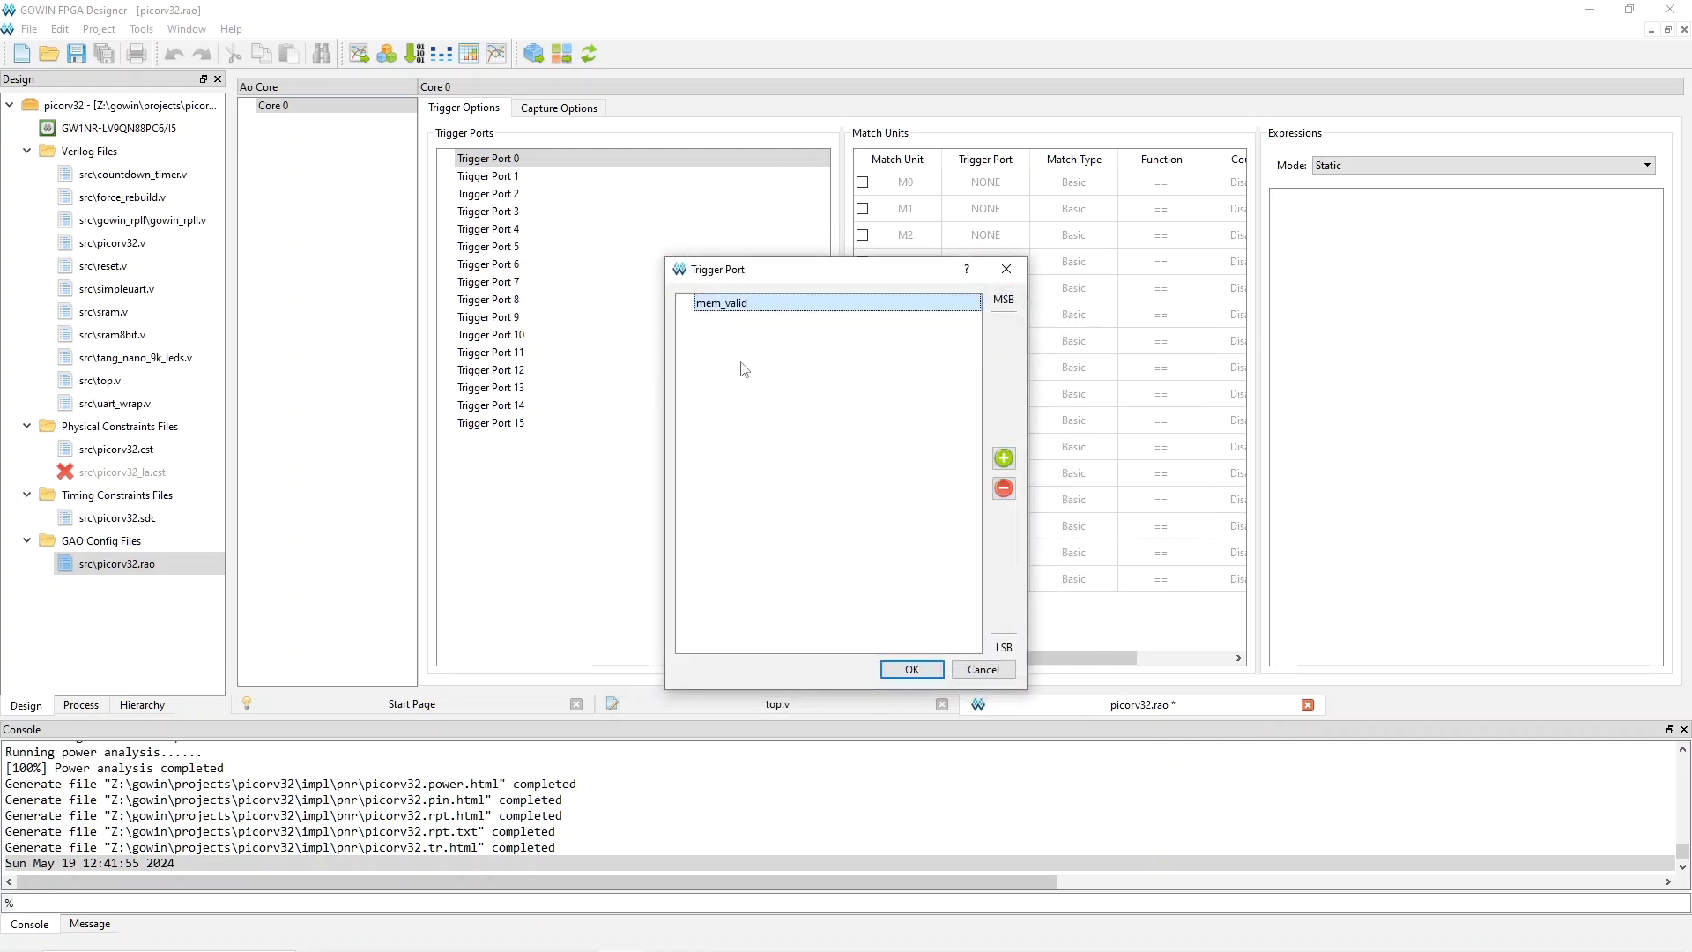
left_click(911, 669)
left_click(446, 159)
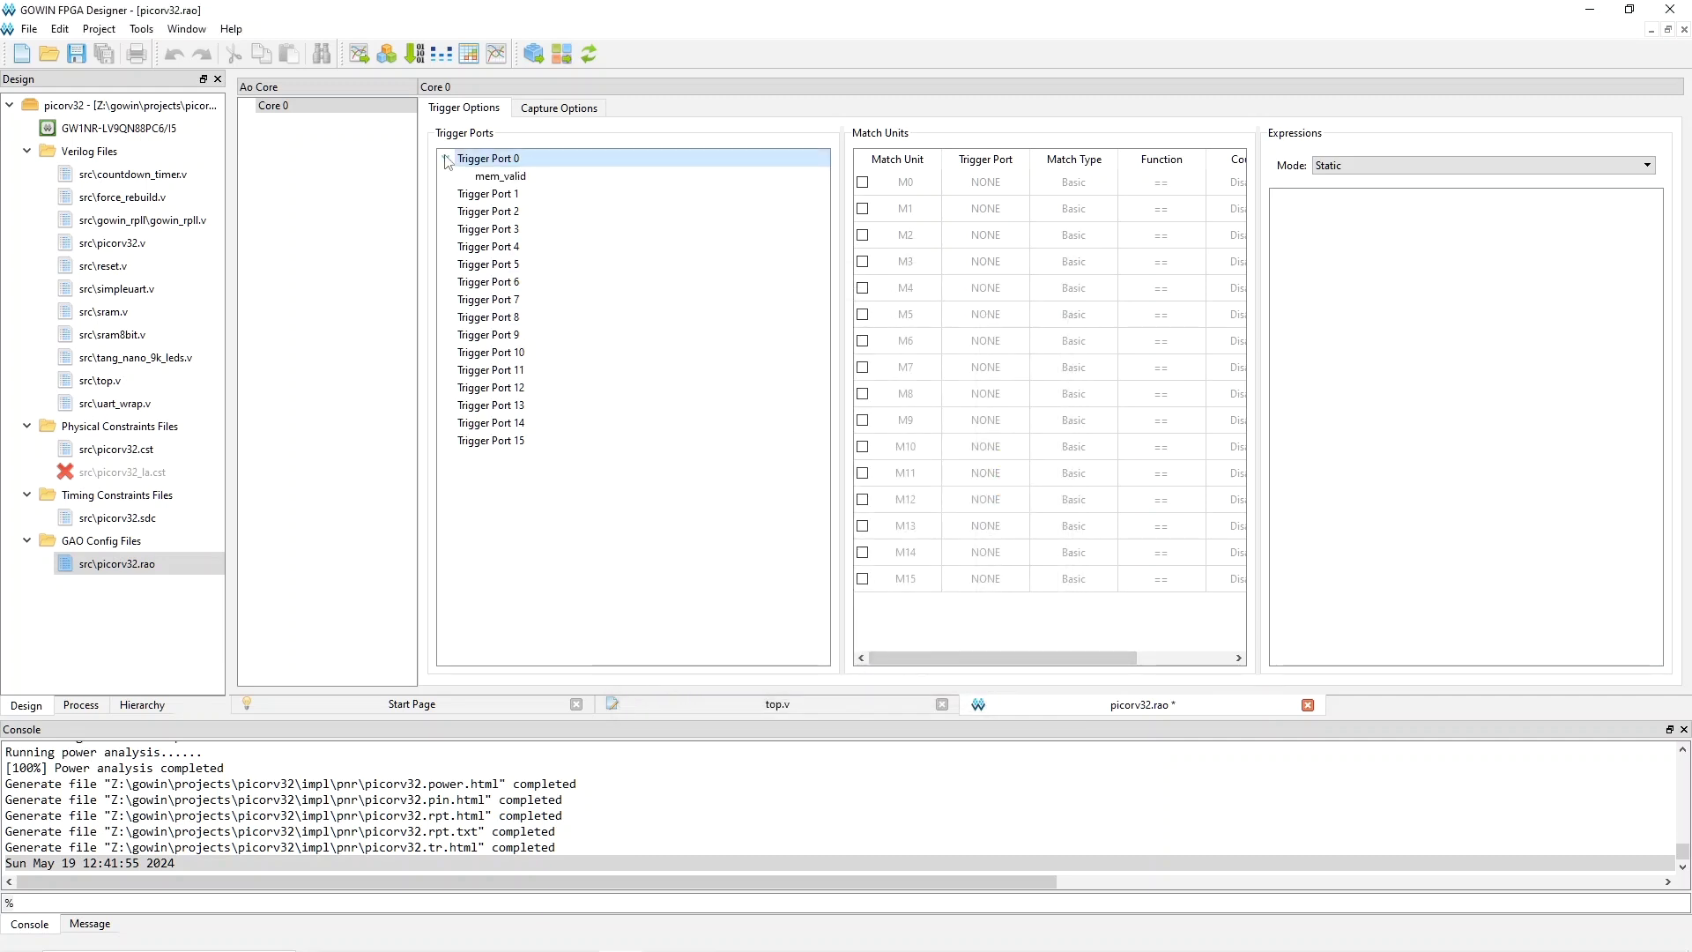
left_click(865, 182)
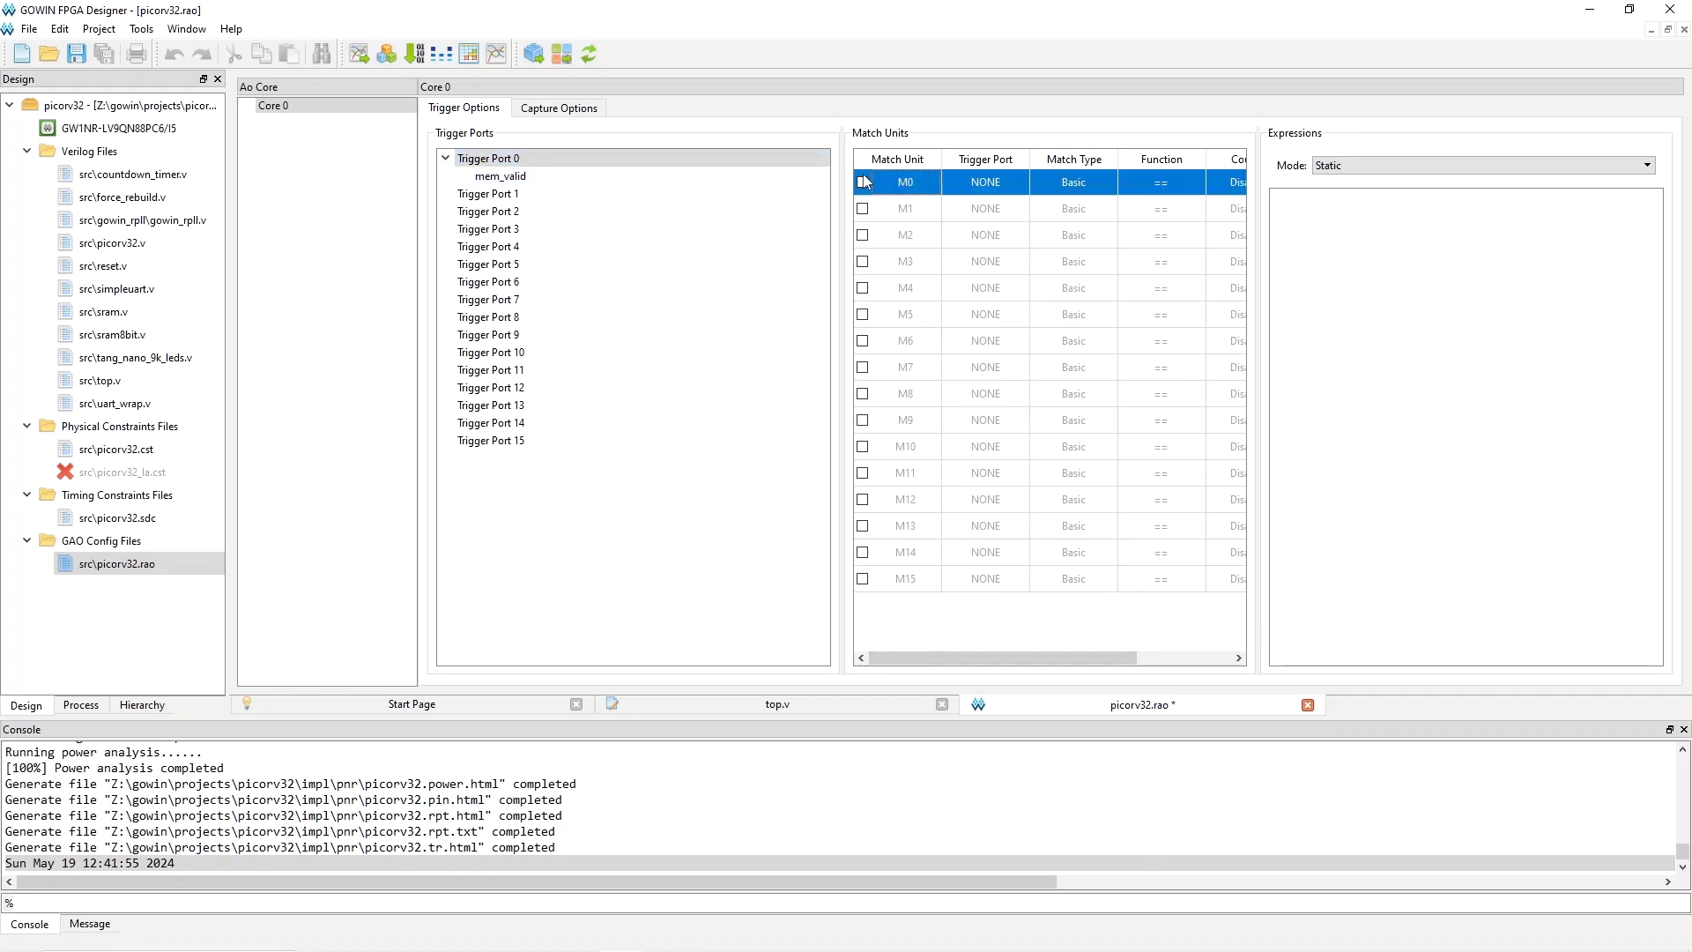
Step: Attach match unit M0 to Trigger Port 0 with Basic w/edges matching on mem_valid
double_click(973, 188)
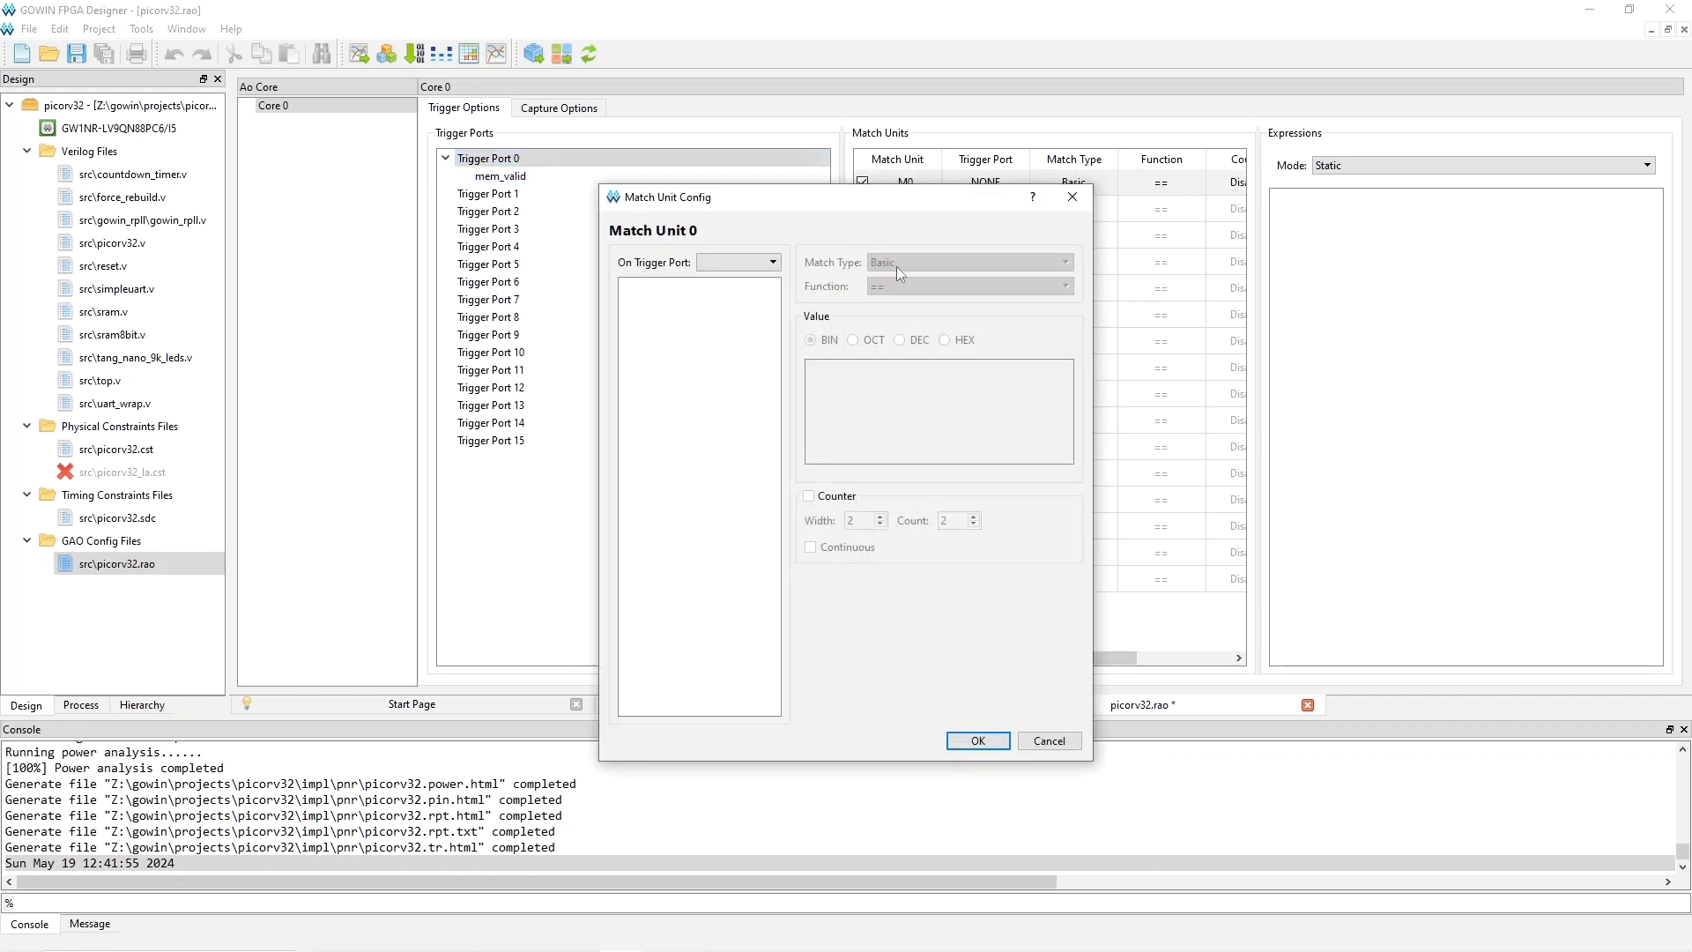
left_click(772, 262)
left_click(738, 278)
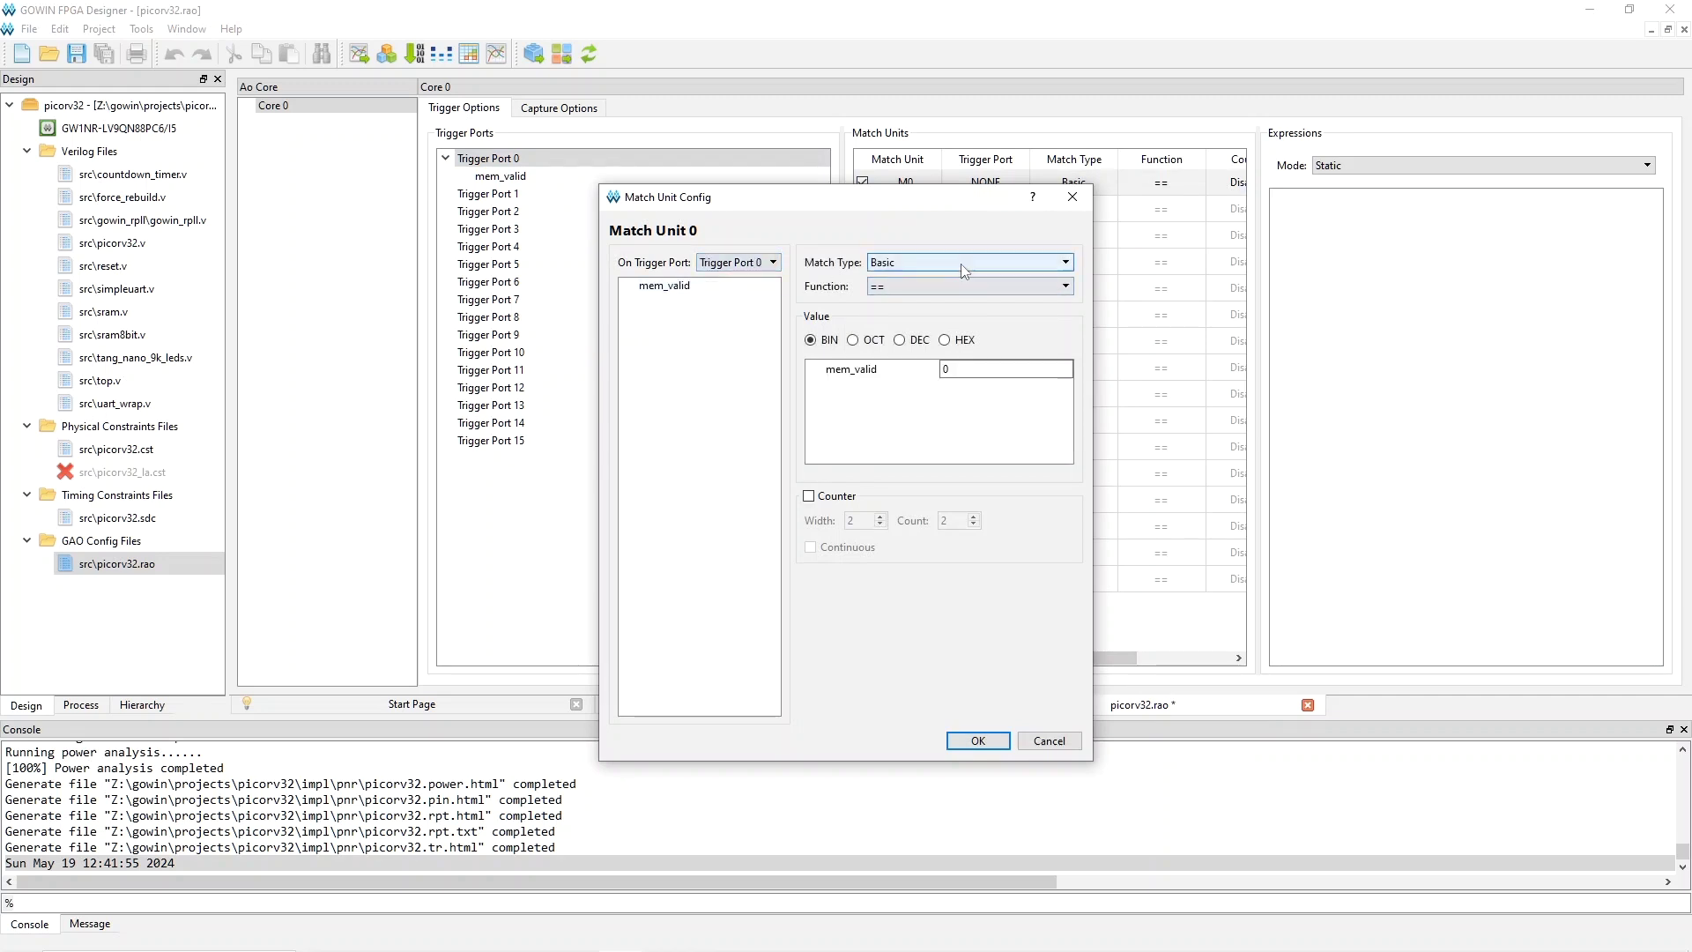
left_click(961, 262)
left_click(896, 289)
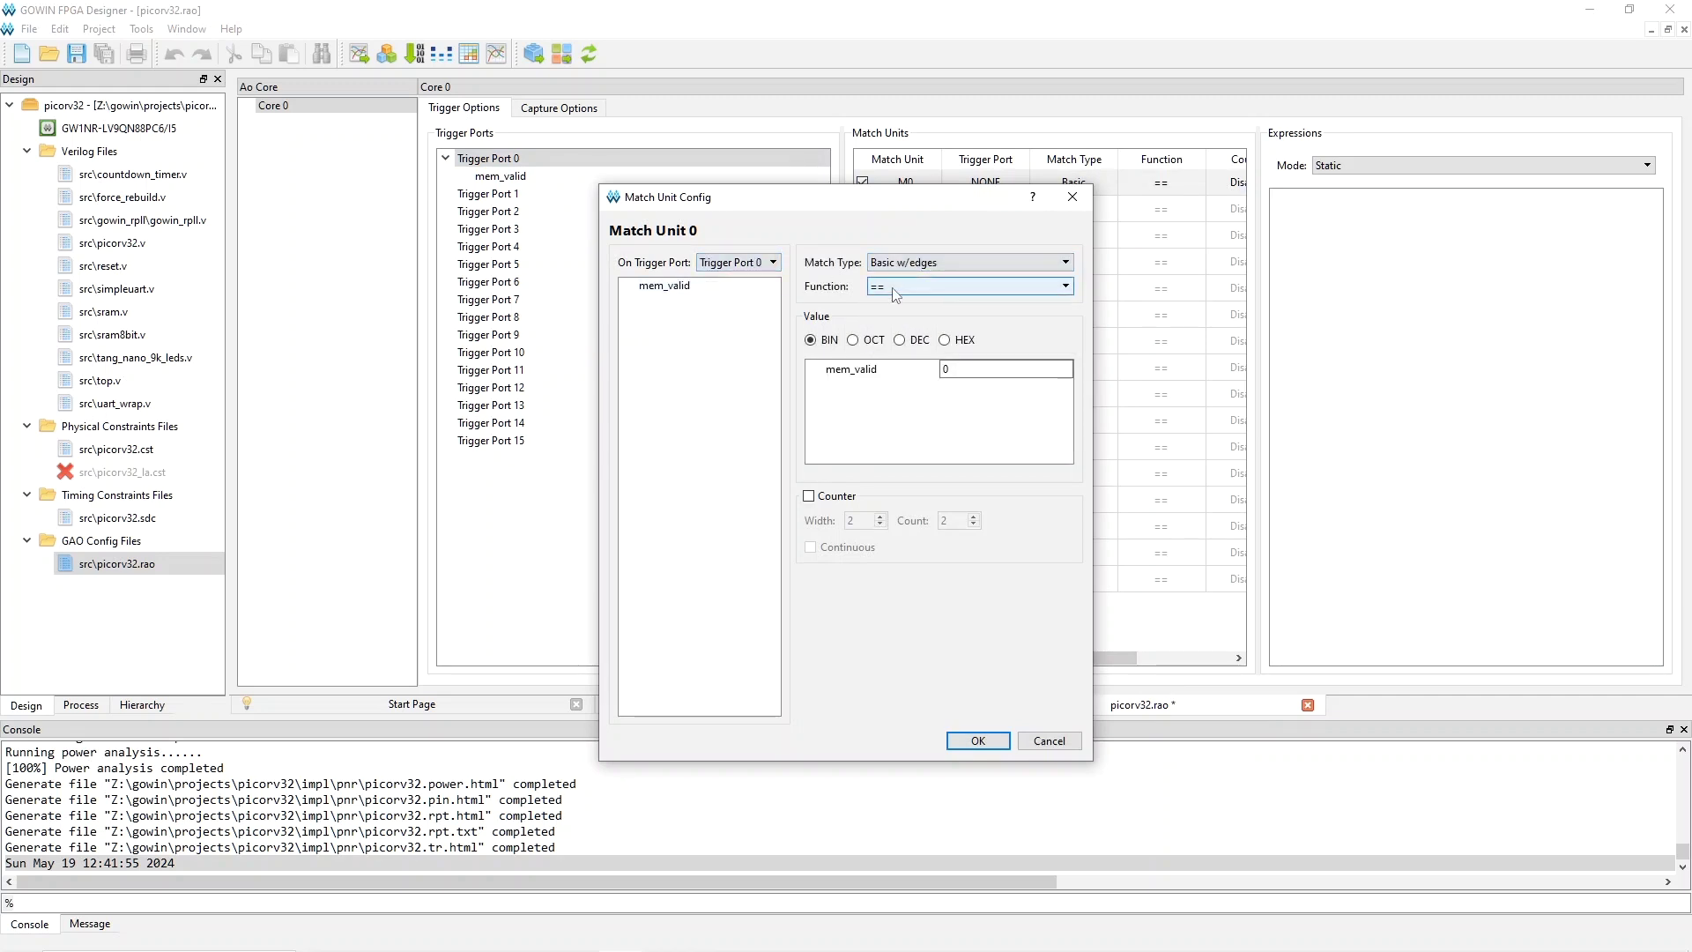
left_click(927, 374)
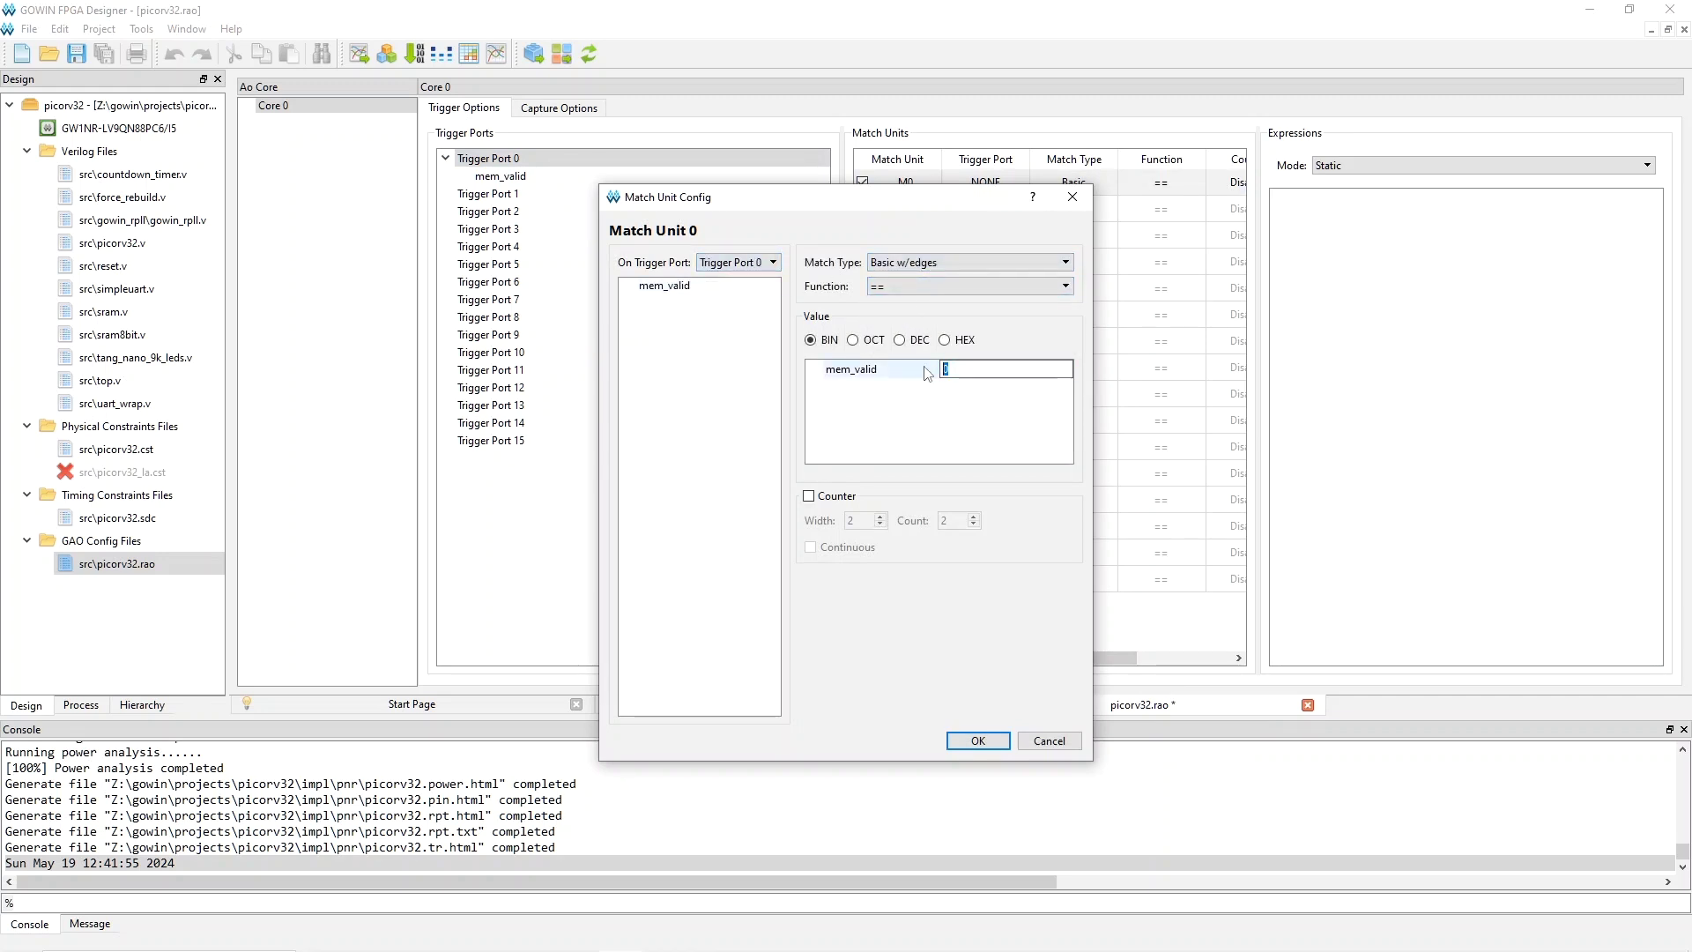
left_click(978, 740)
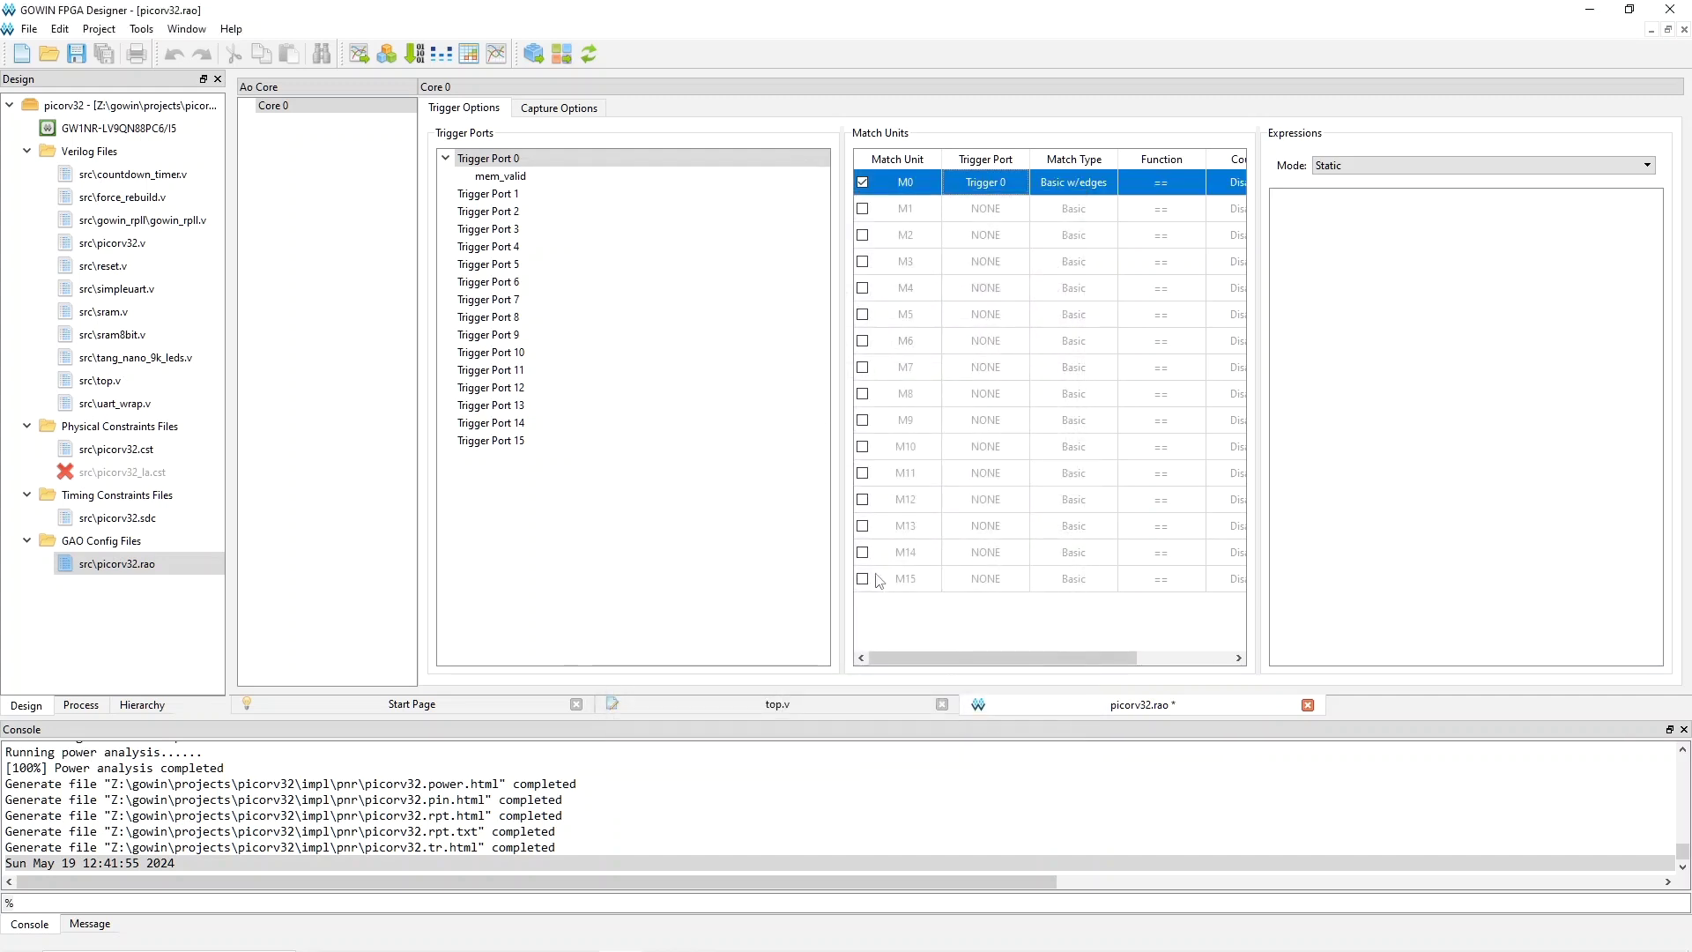
mouse_move(978, 657)
left_mouse_down()
mouse_move(1071, 657)
mouse_move(977, 658)
left_mouse_up()
Step: Set the trigger expression to M0
left_click(1362, 275)
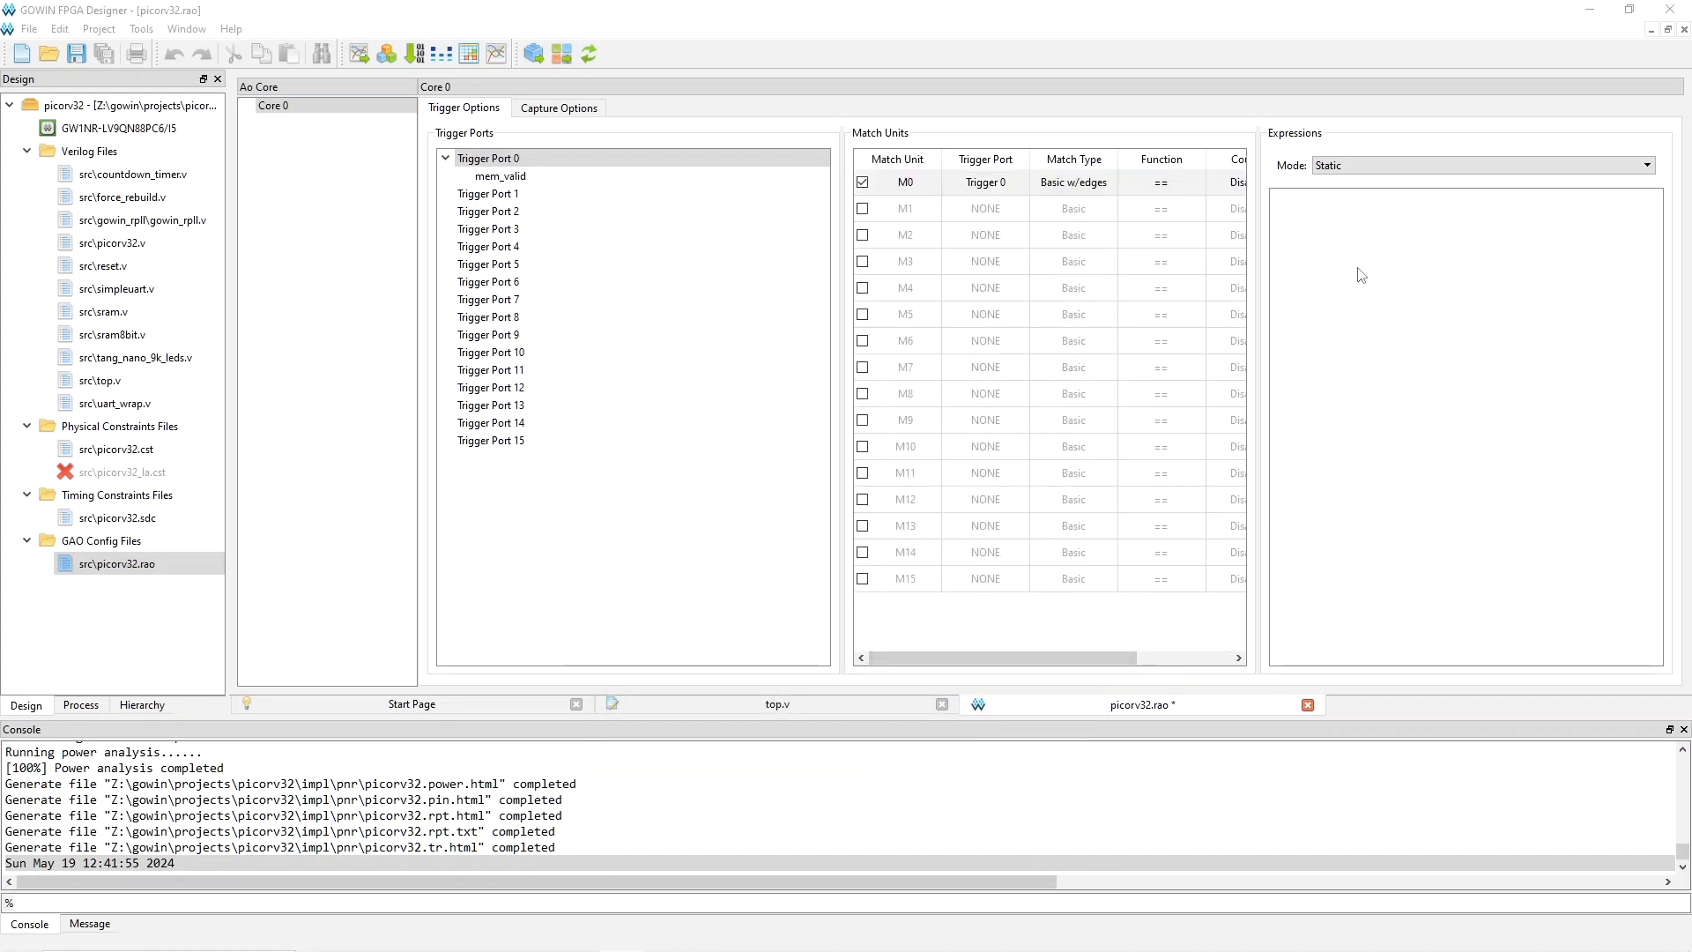
left_click(740, 439)
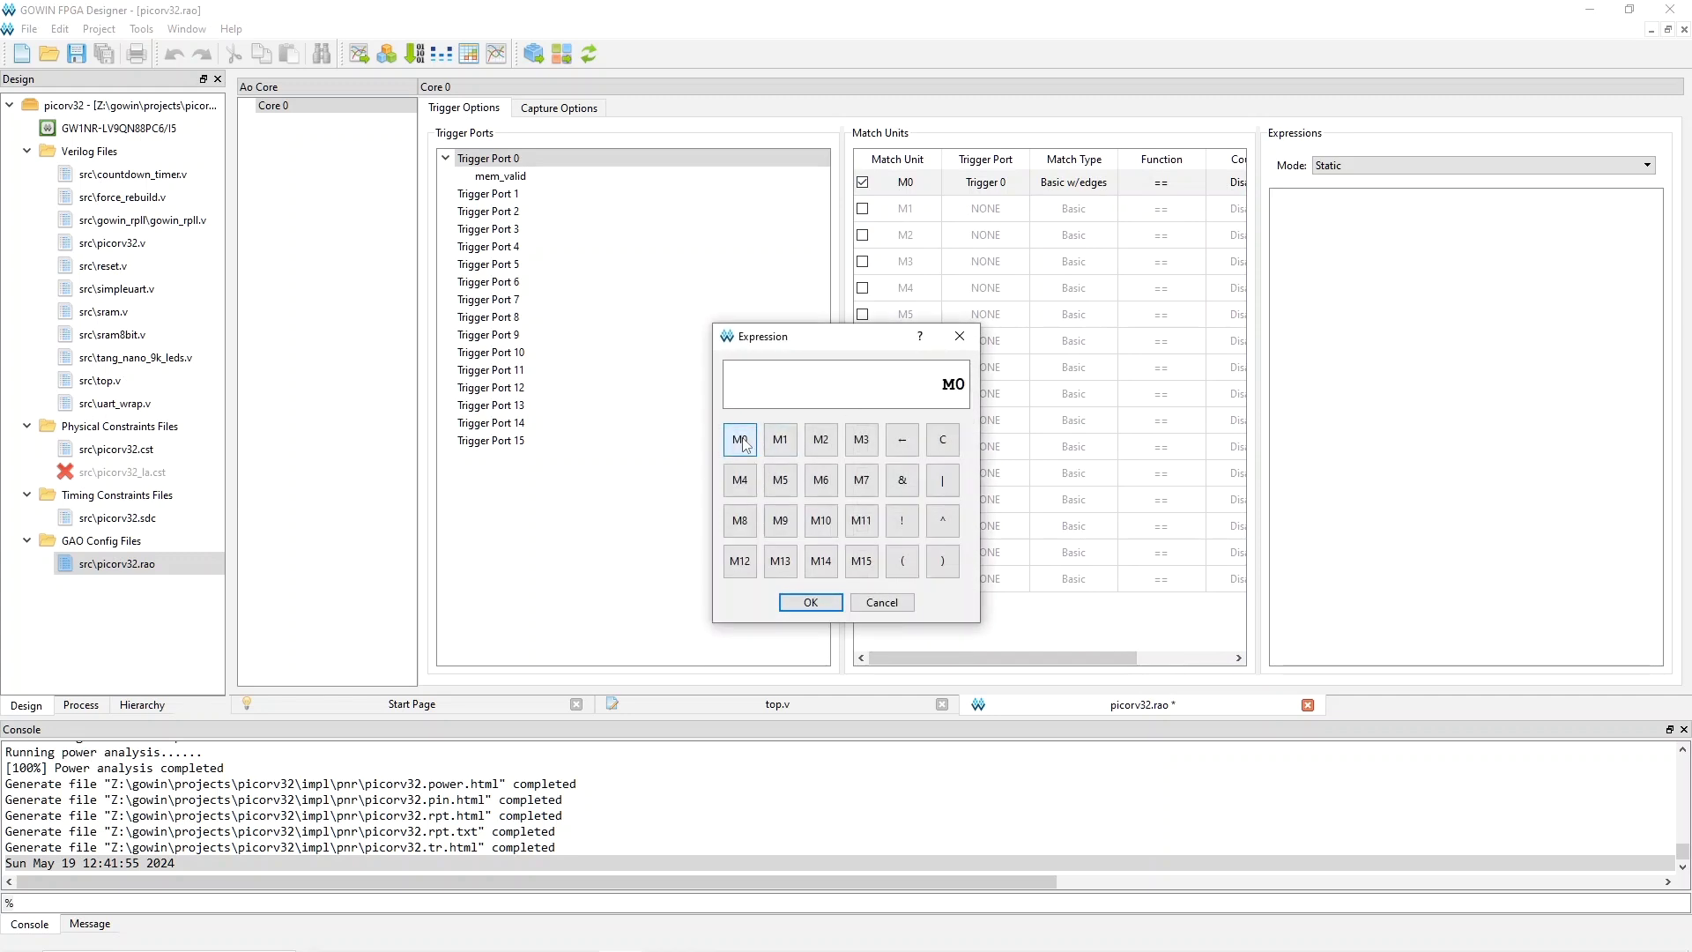
left_click(807, 602)
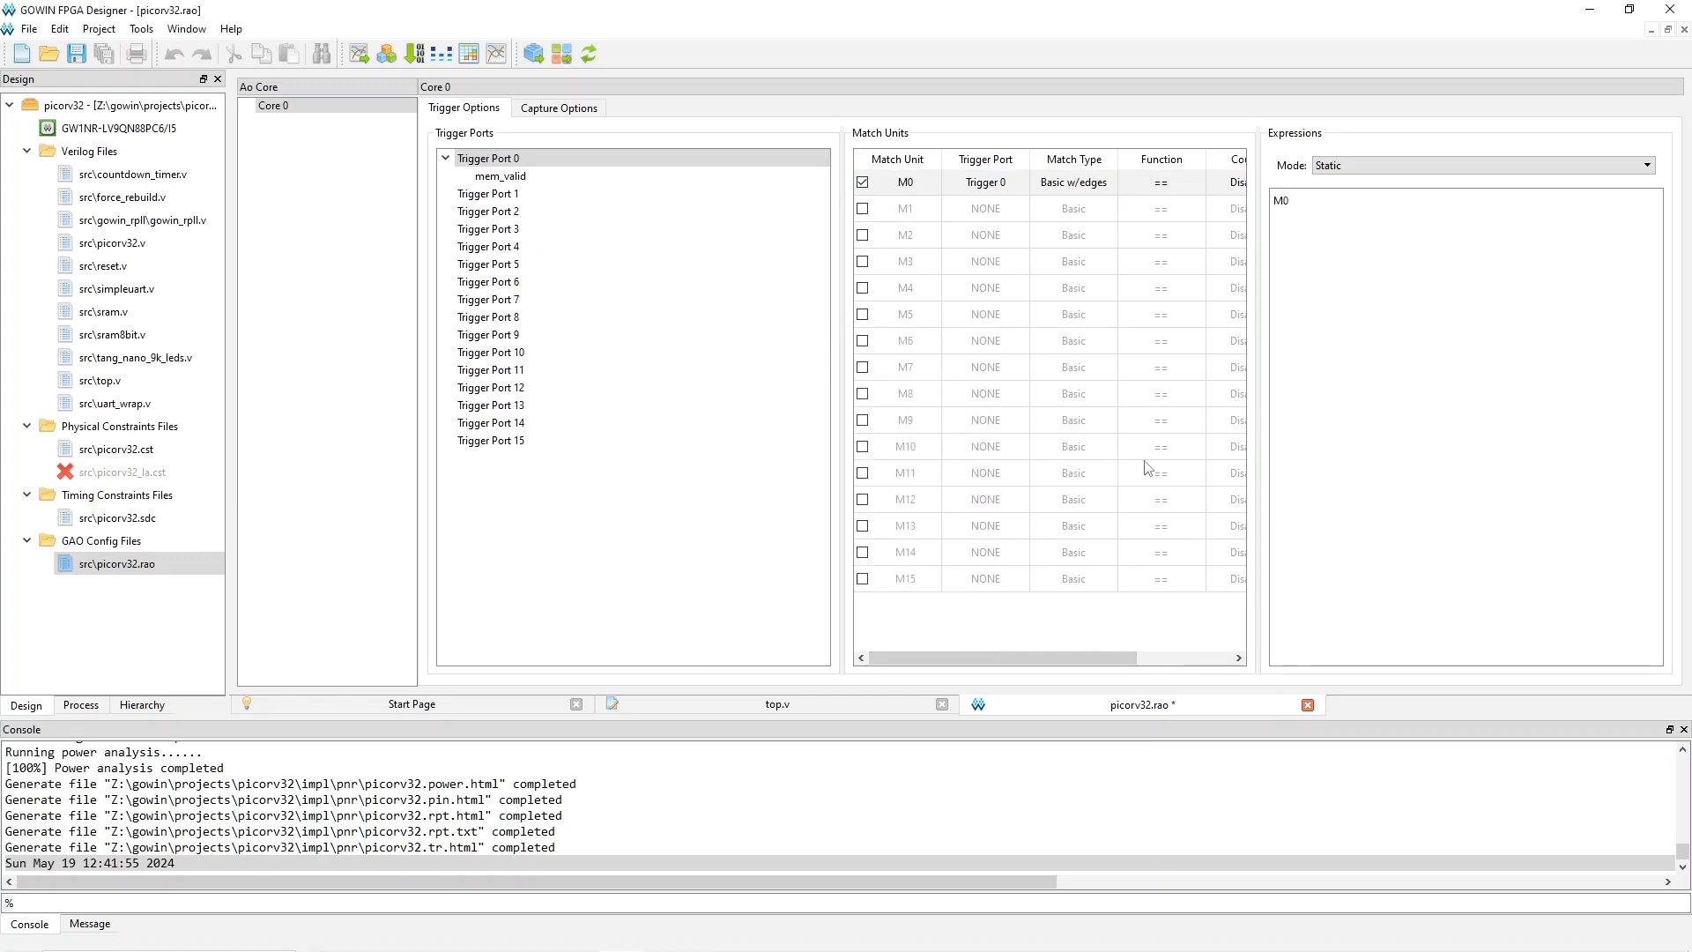
left_click(583, 113)
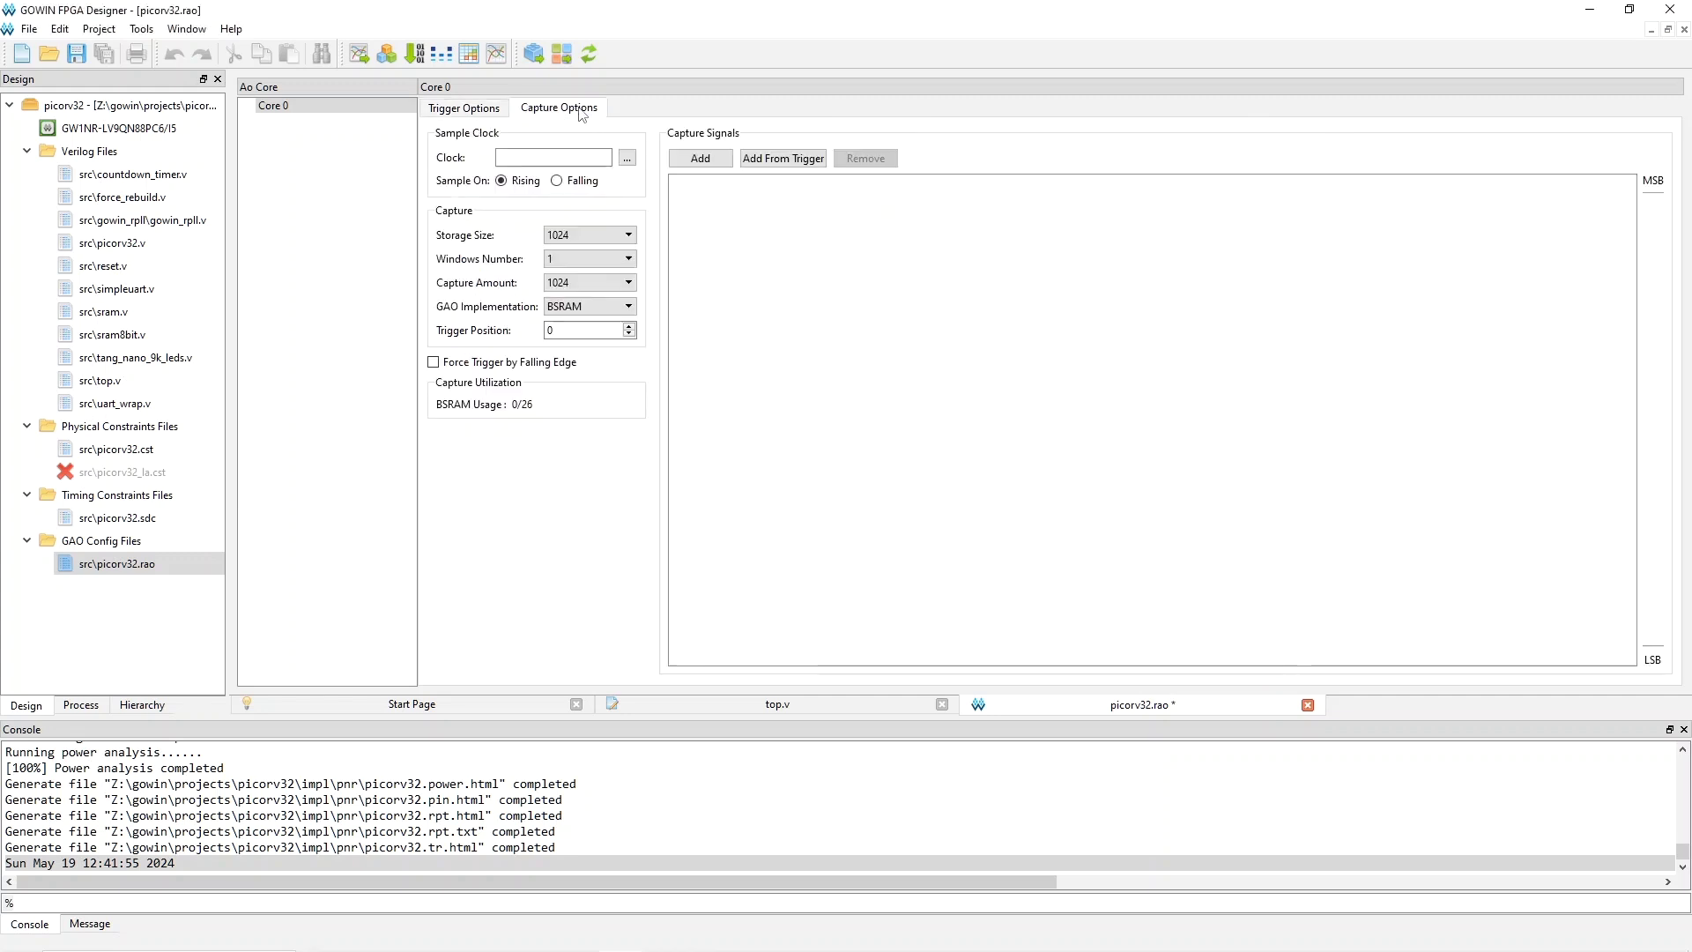
Step: Set the capture sample clock to the top-level clk net
left_click(626, 158)
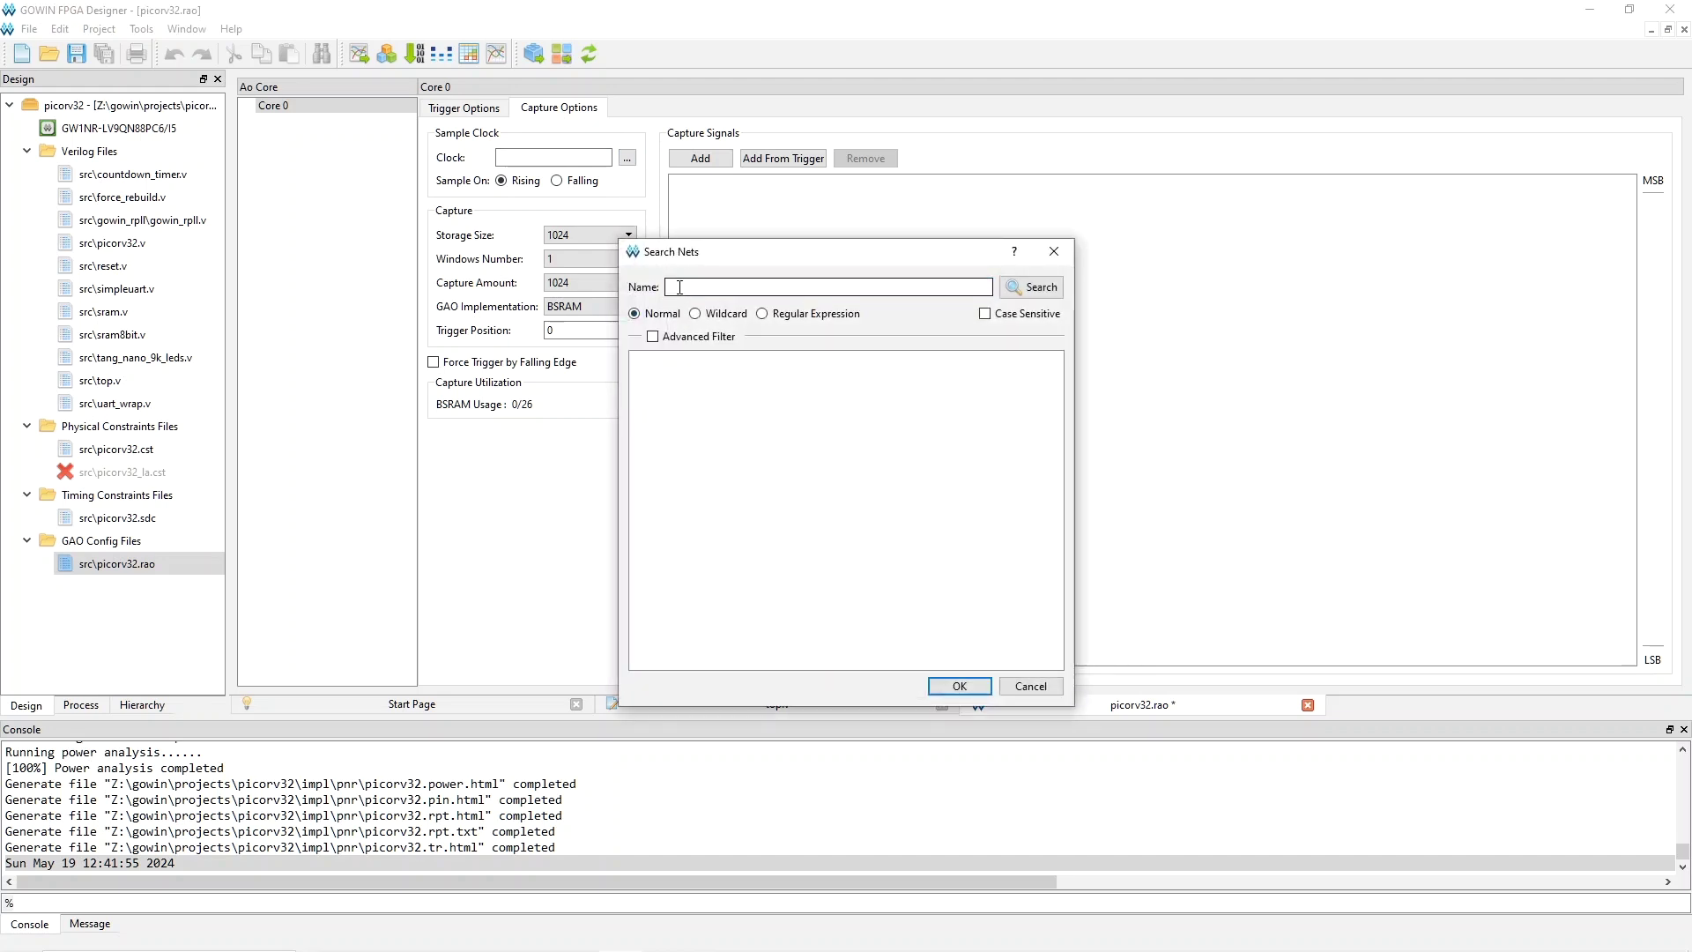
type("clk")
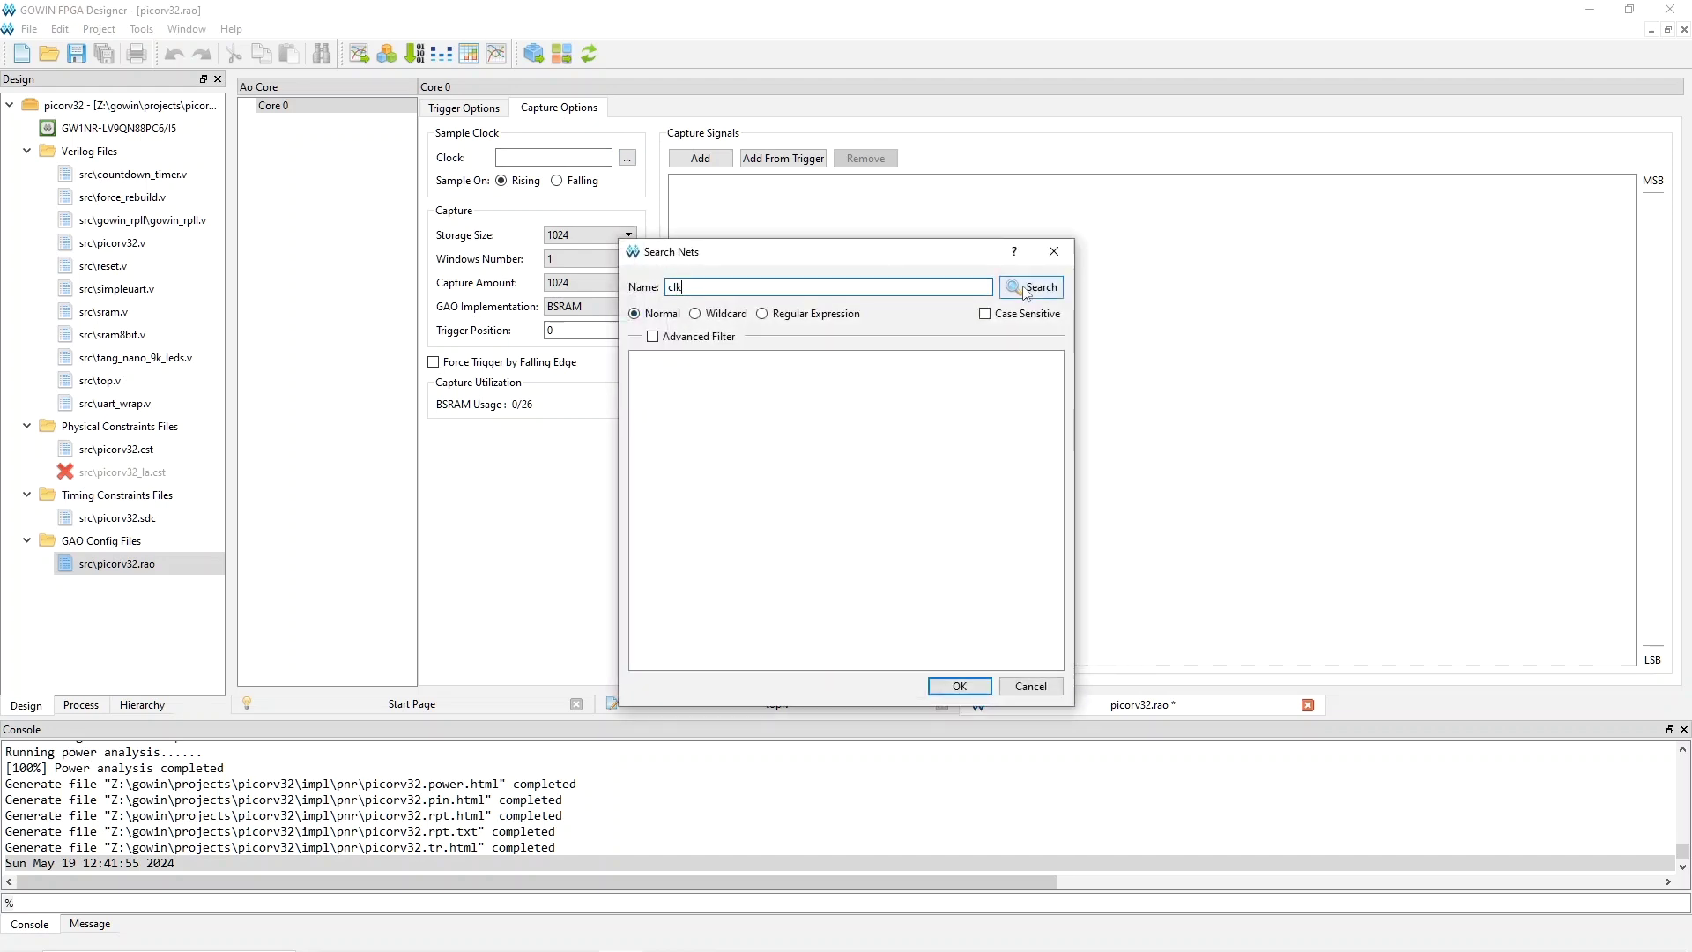
left_click(1032, 286)
left_click(661, 374)
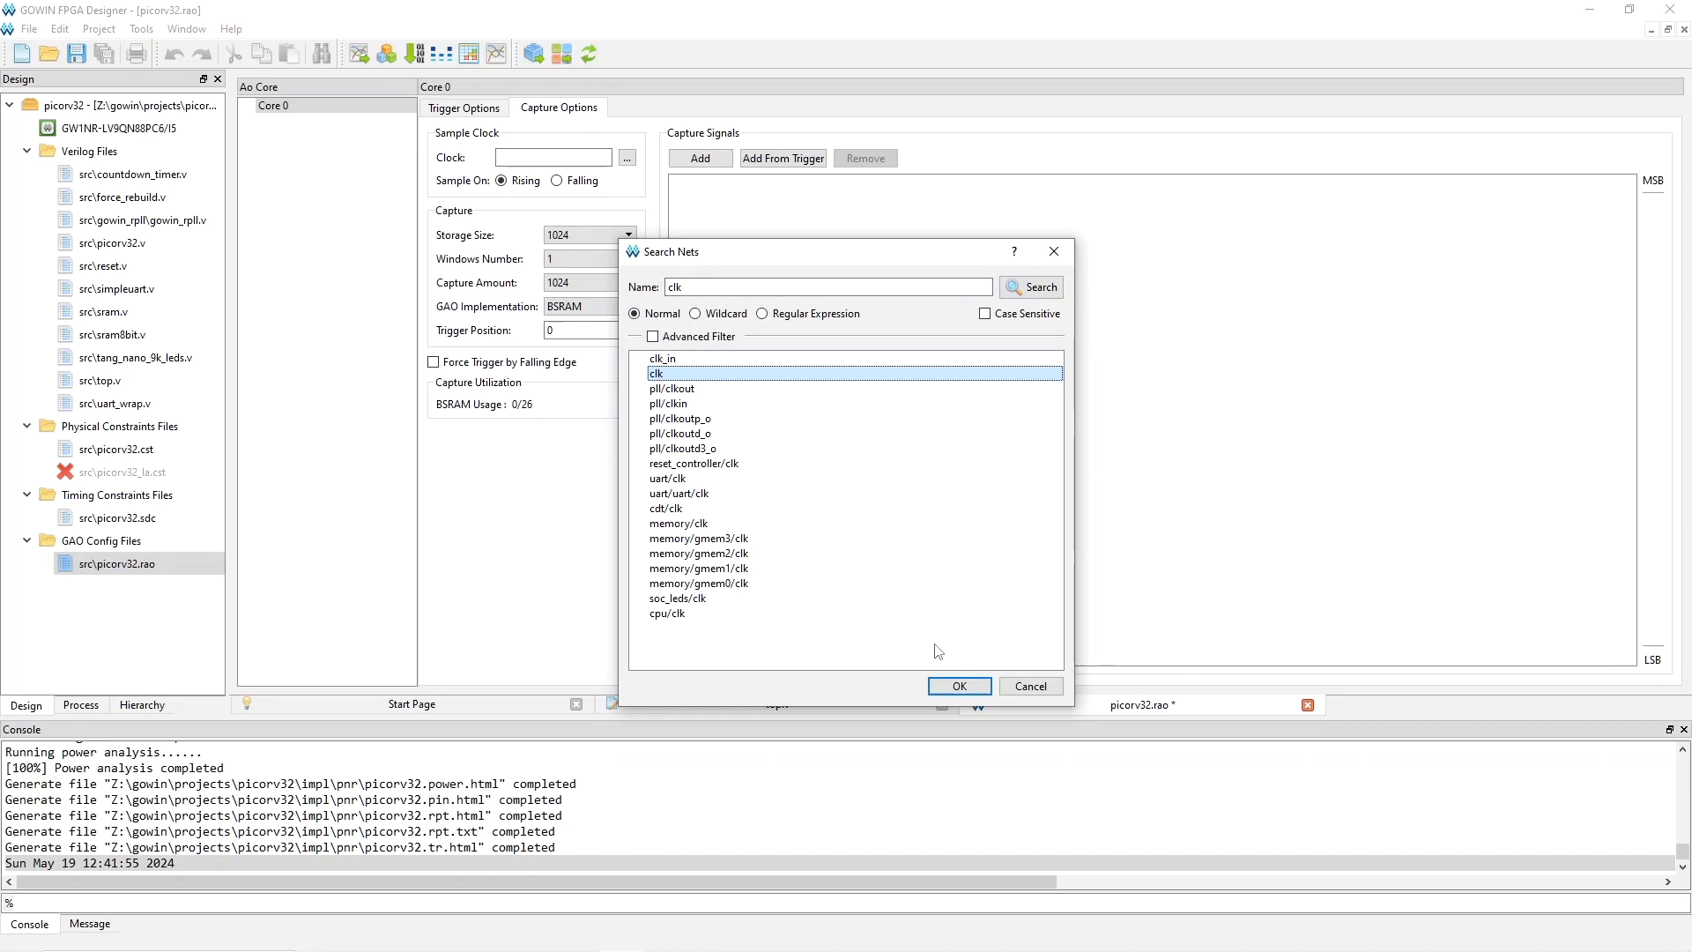
left_click(959, 685)
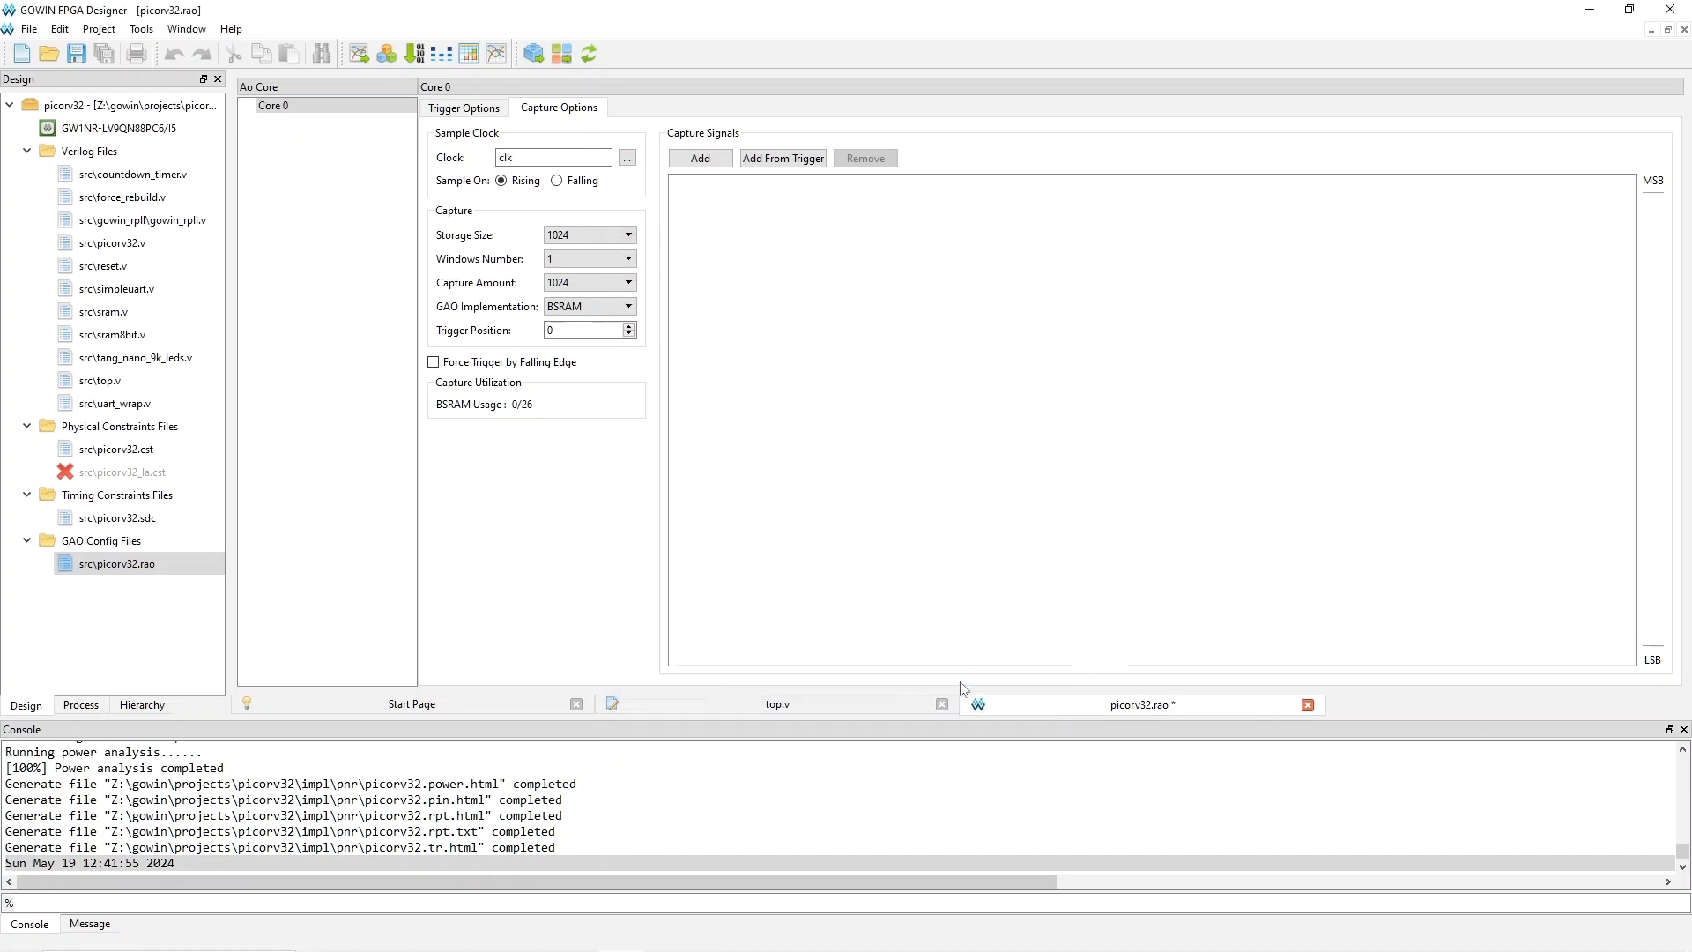
Step: Set storage size and capture amount to 4096 and trigger position to 1
left_click(575, 239)
left_click(574, 304)
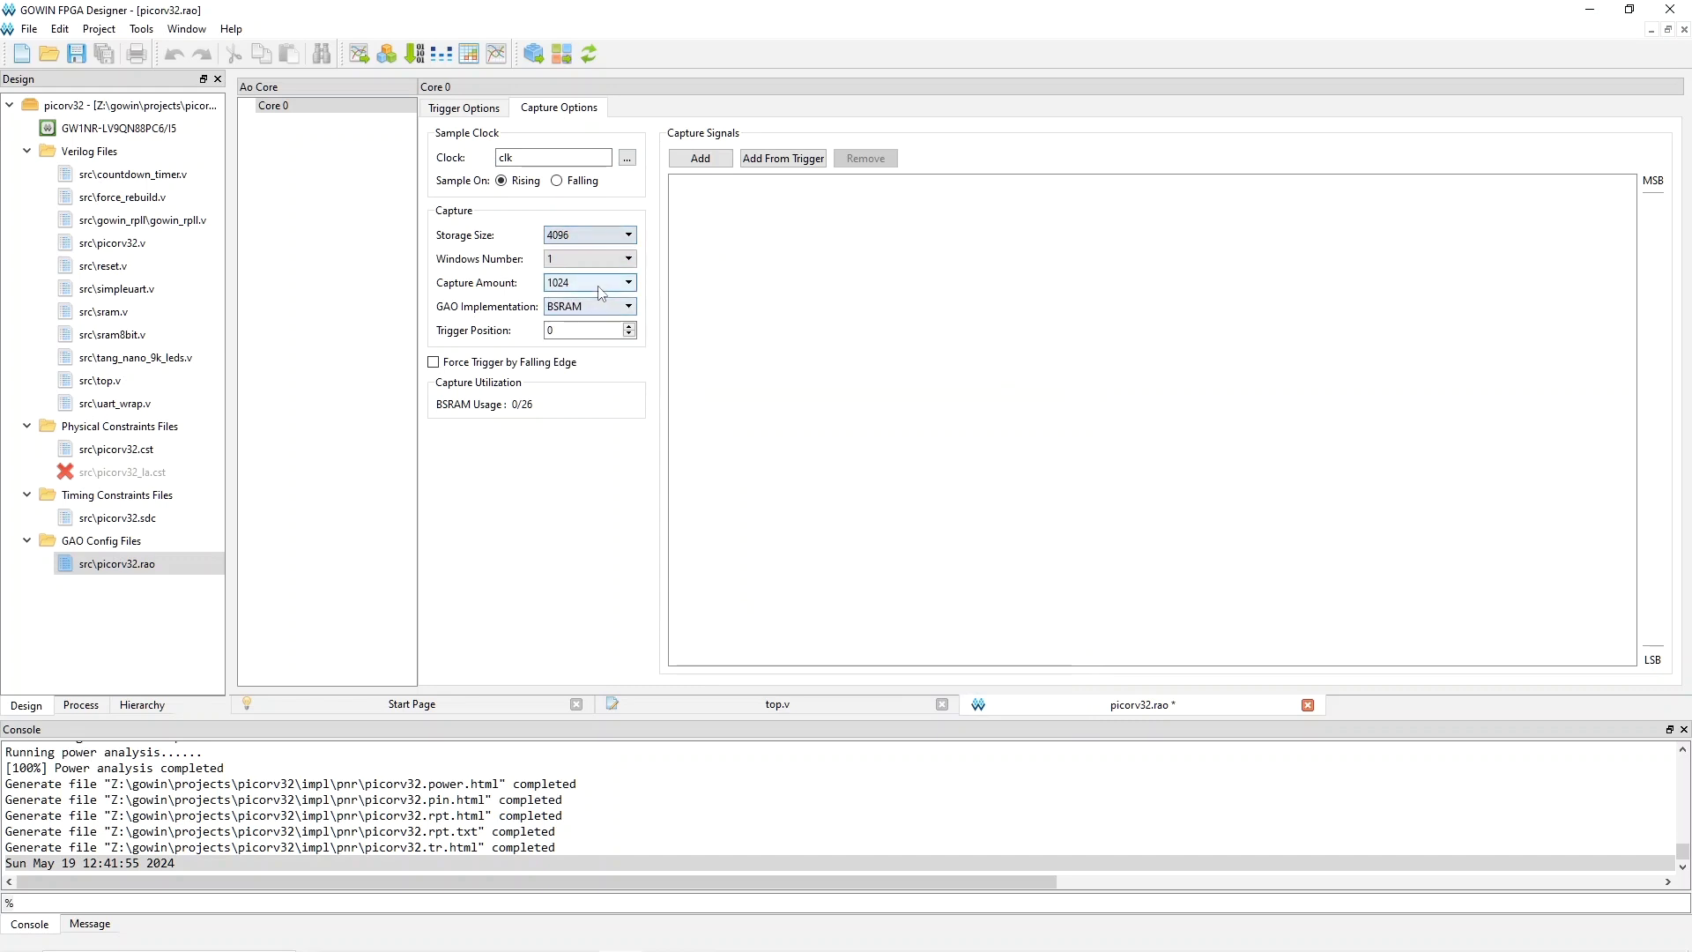
left_click(588, 283)
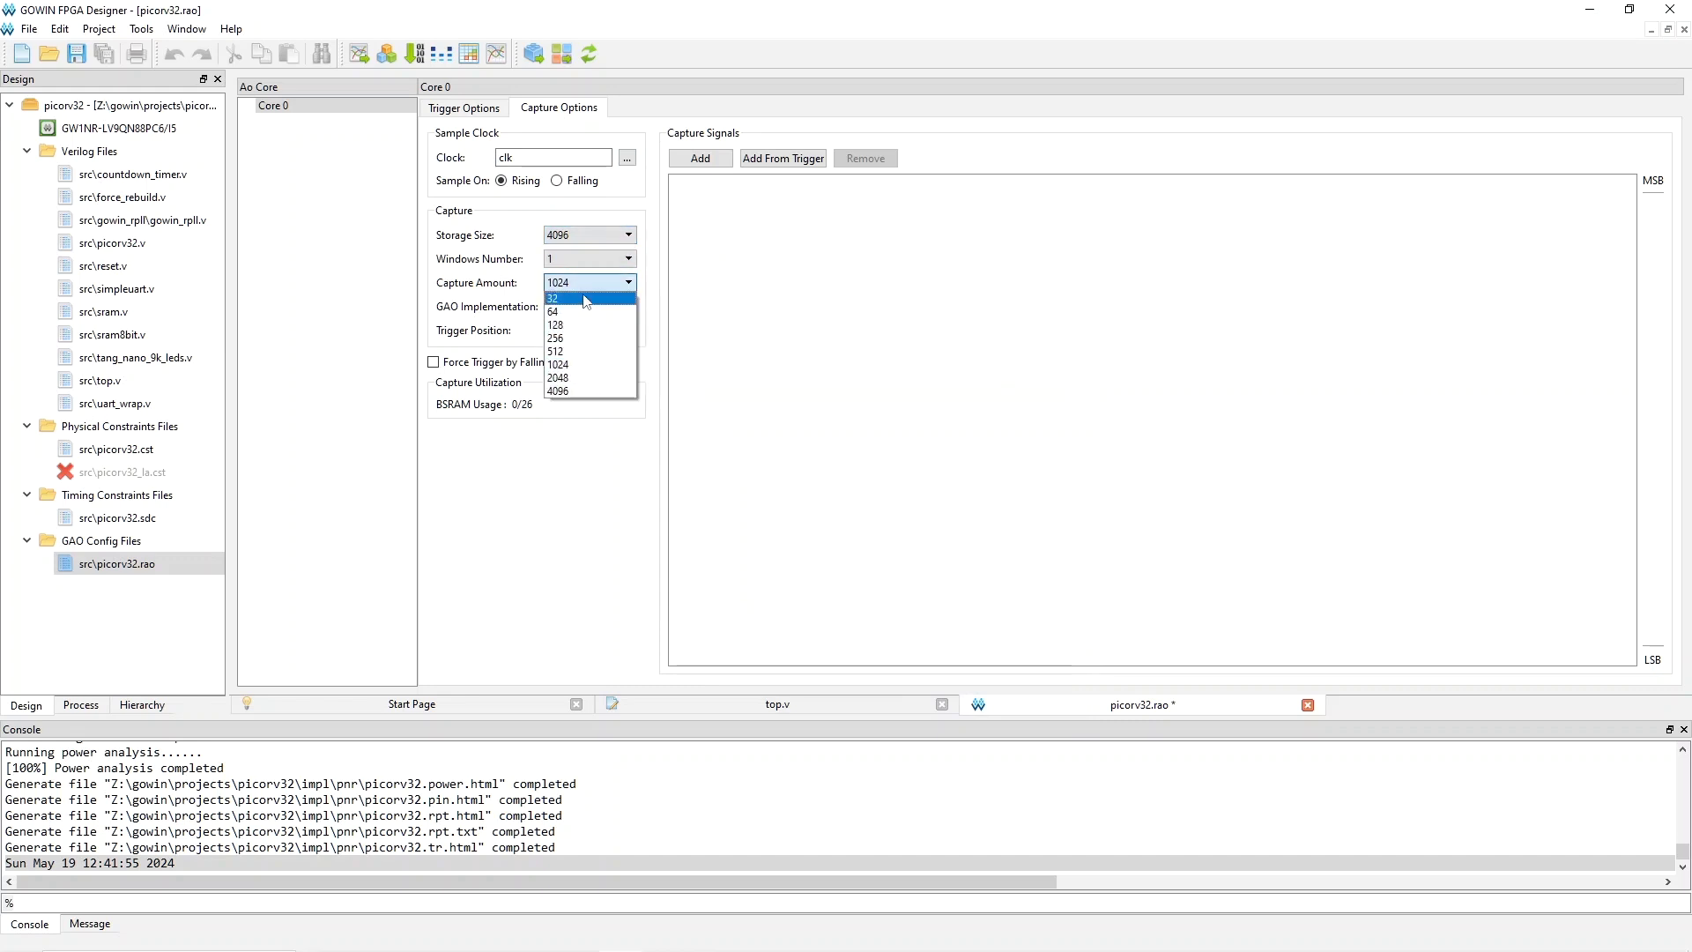
left_click(576, 392)
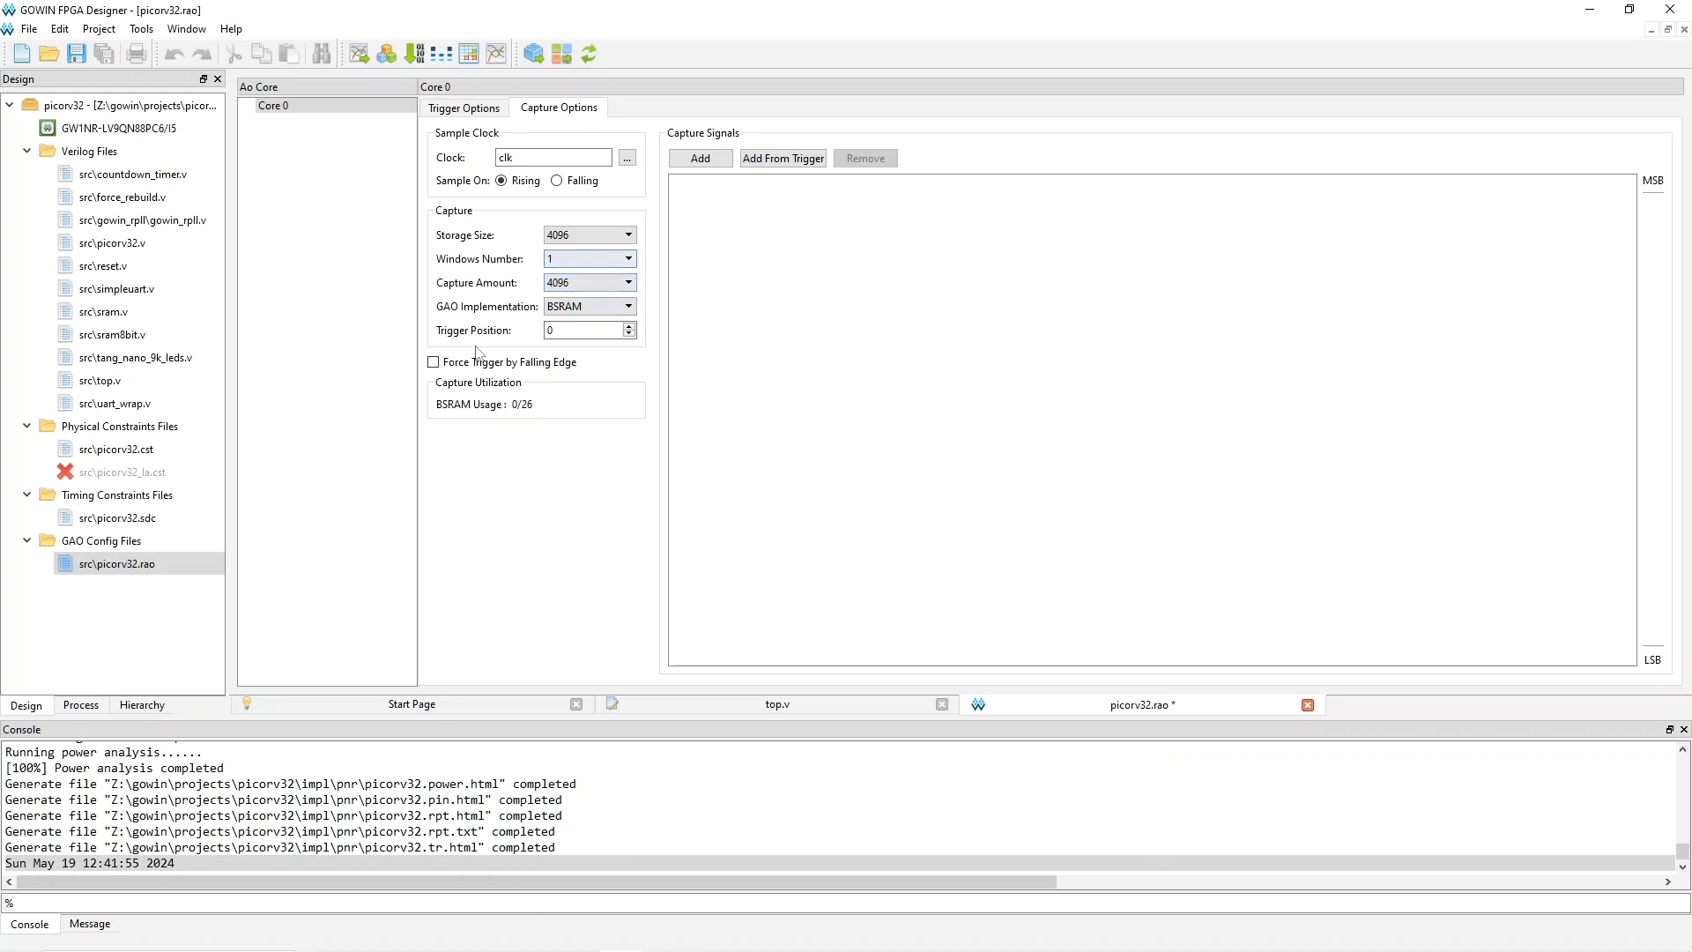
left_click(629, 327)
Step: Add mem_valid from Trigger Port 0 and mem_instr to the capture signals
left_click(769, 160)
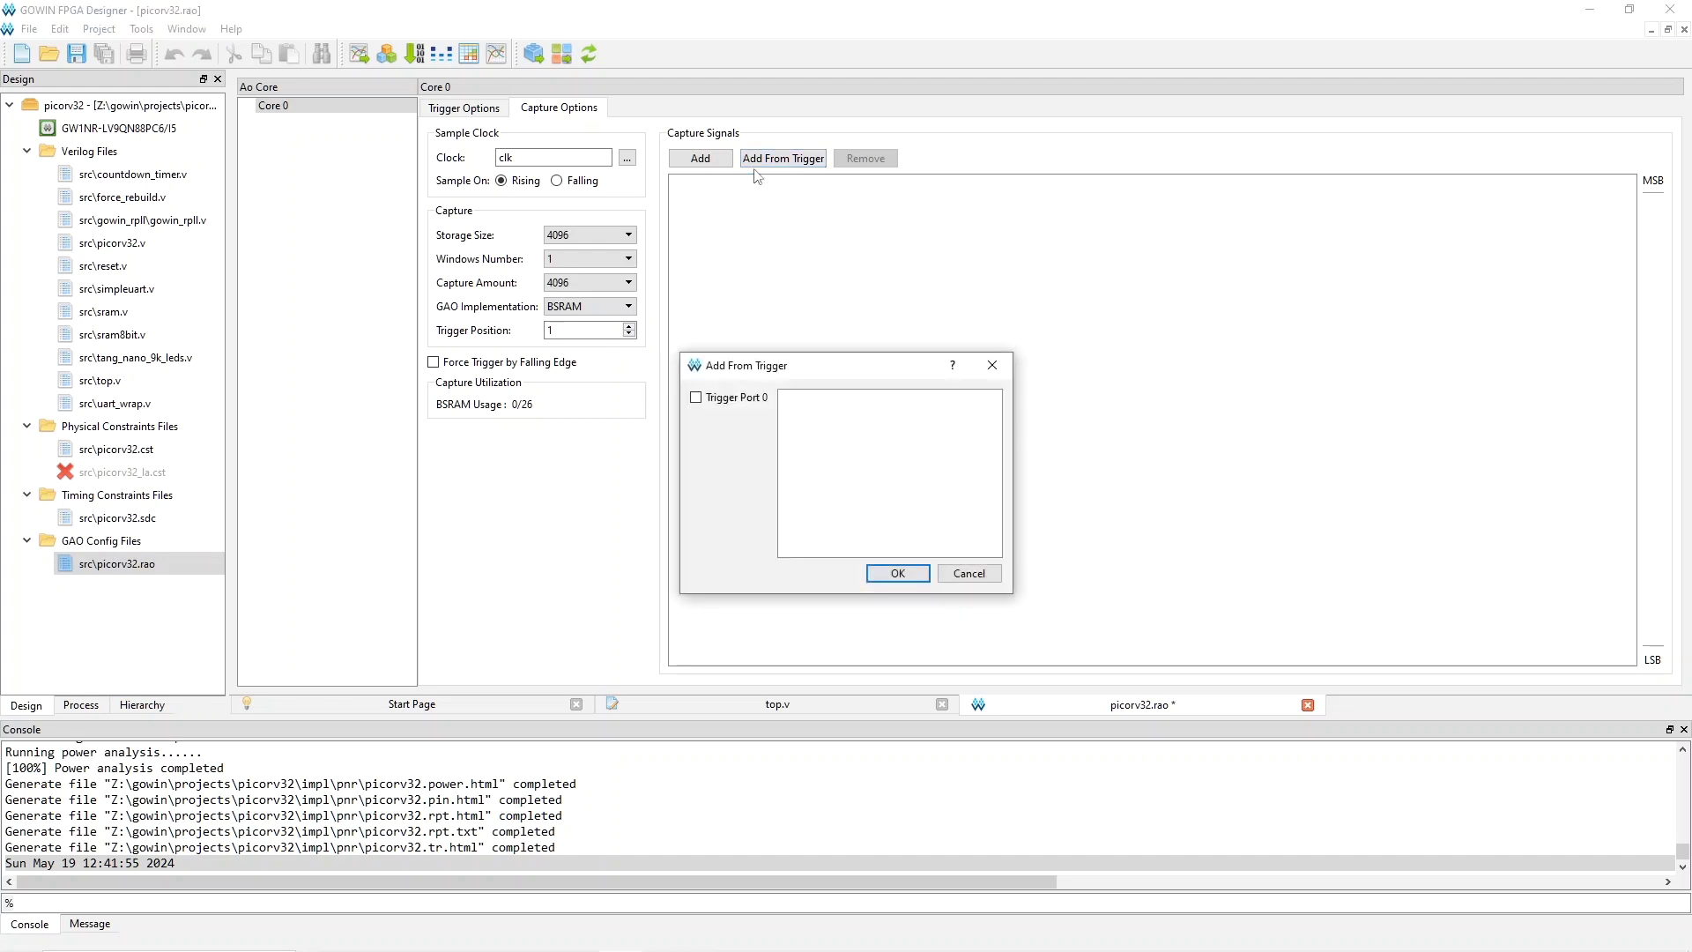
left_click(696, 398)
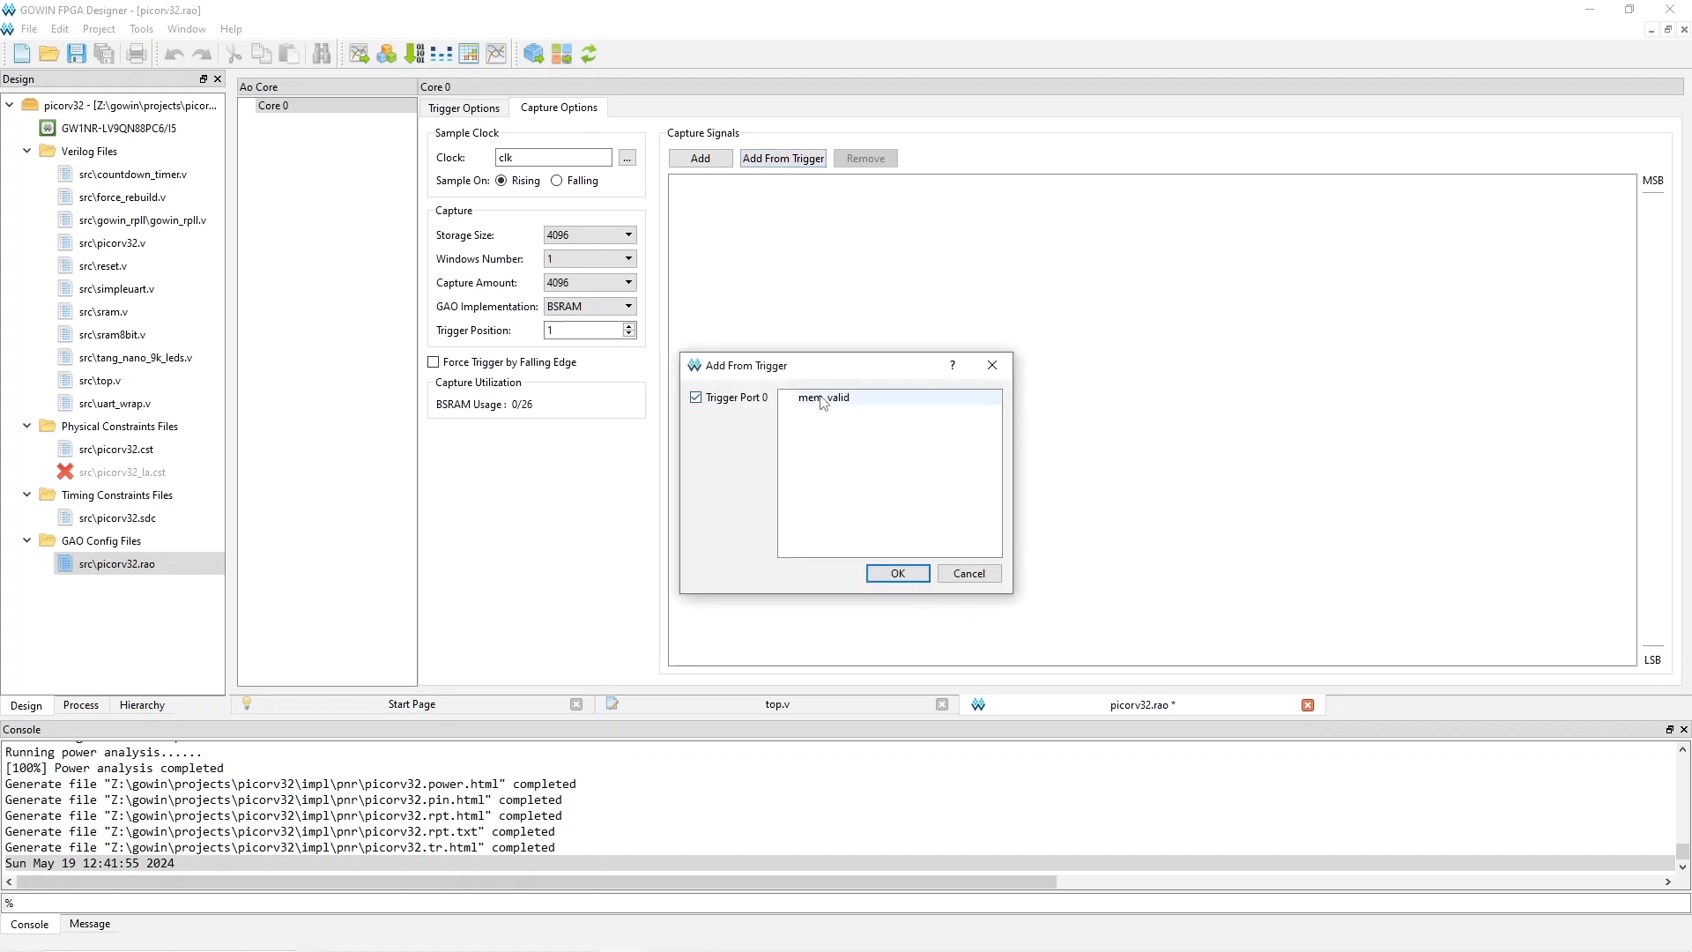
left_click(898, 574)
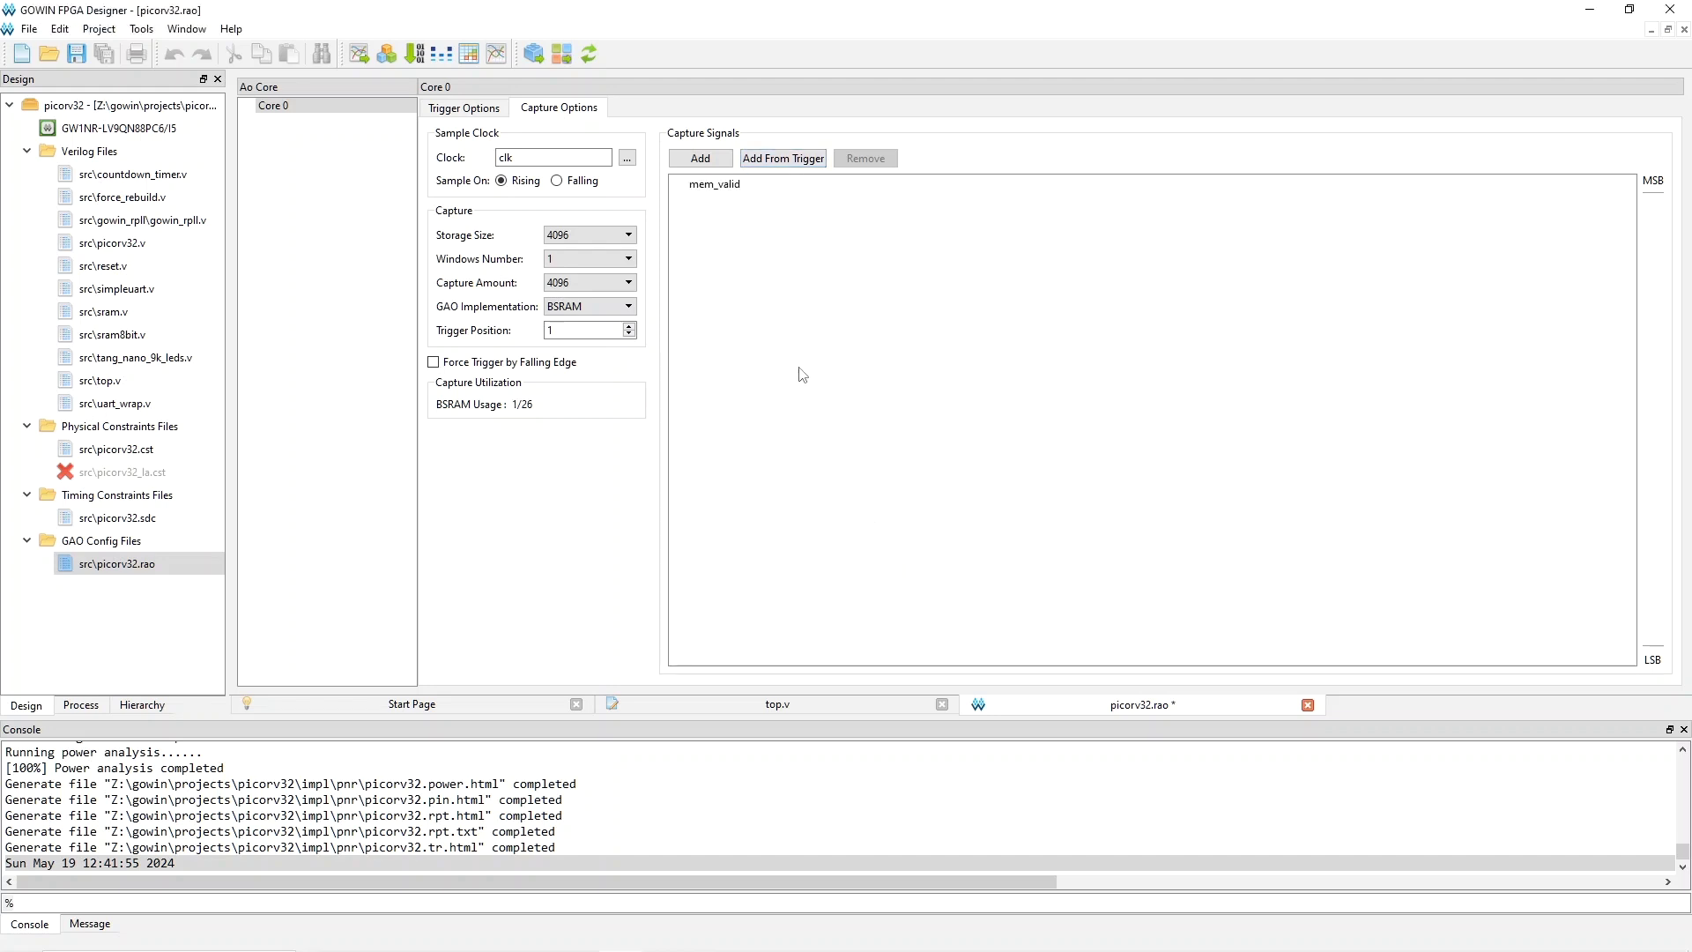
left_click(701, 158)
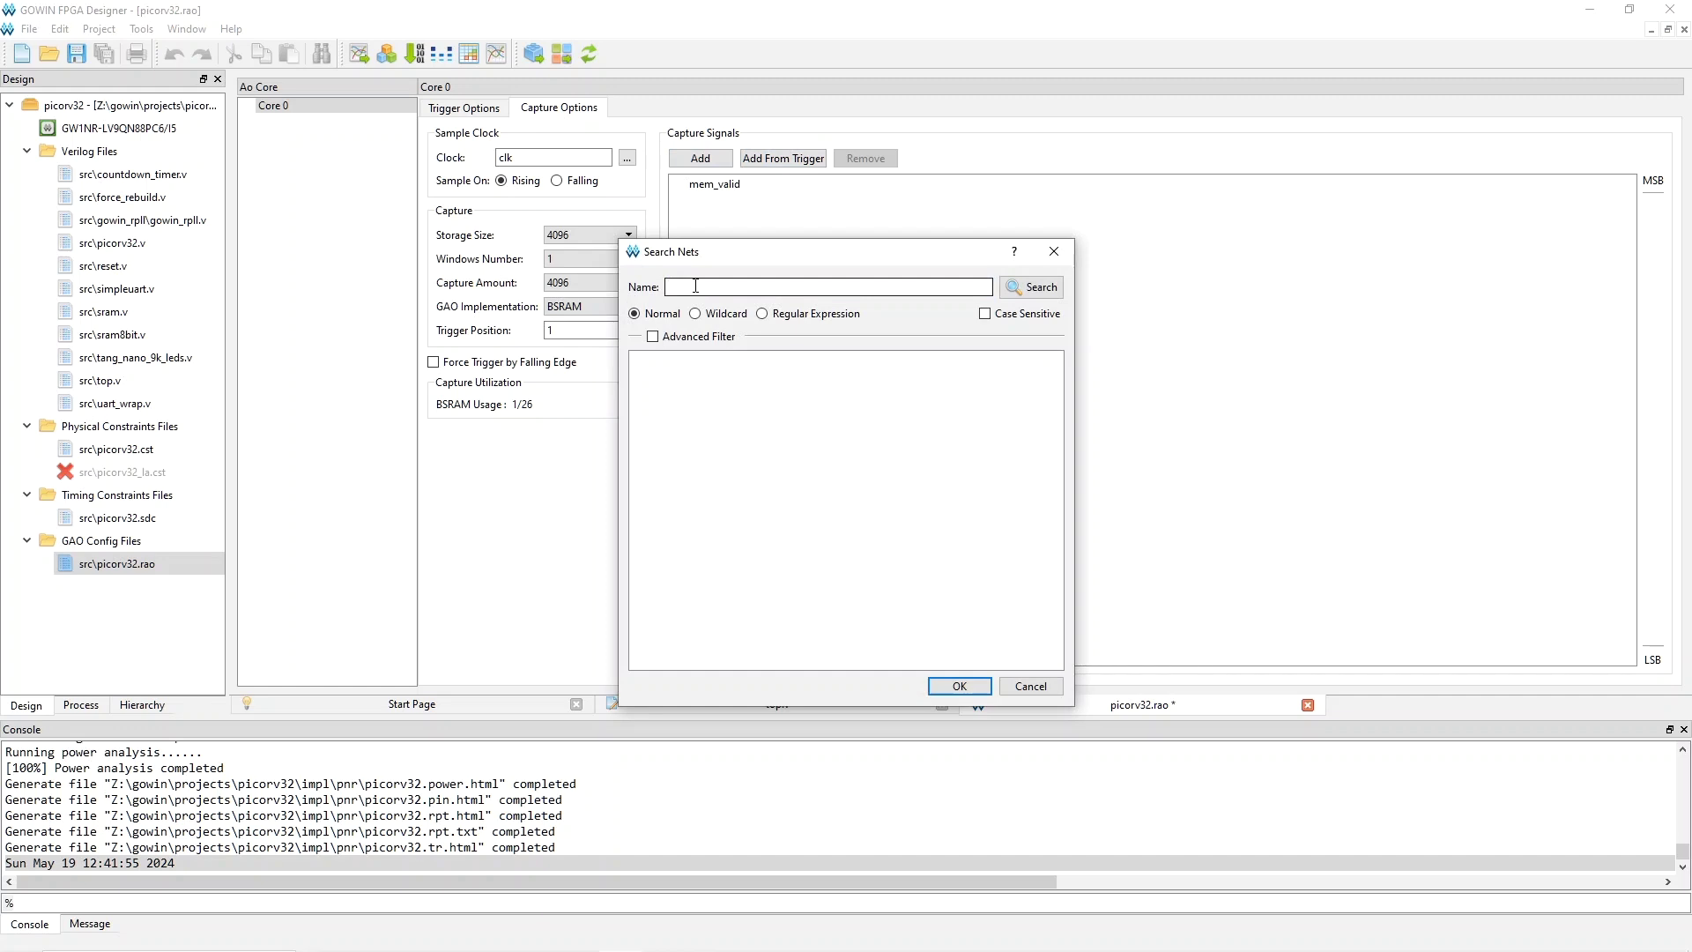
type("mem_instr")
left_click(1033, 287)
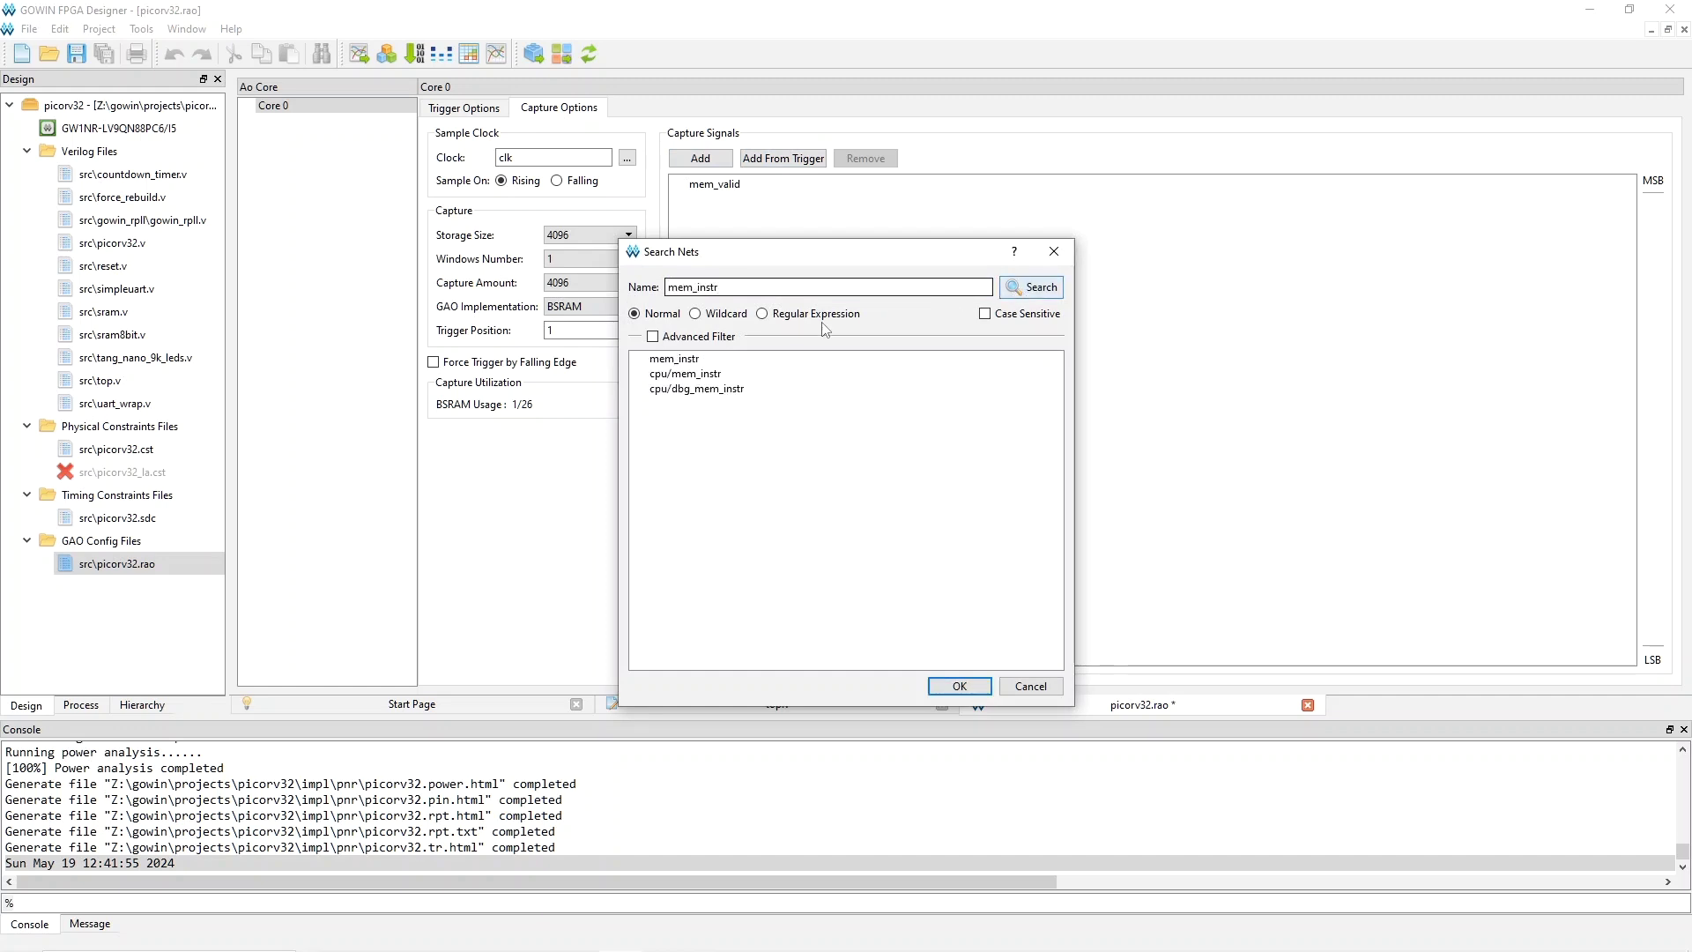
left_click(959, 685)
Step: Add the mem_ready net and the mem_wstrb[3:0] bus to the capture signals
left_click(701, 159)
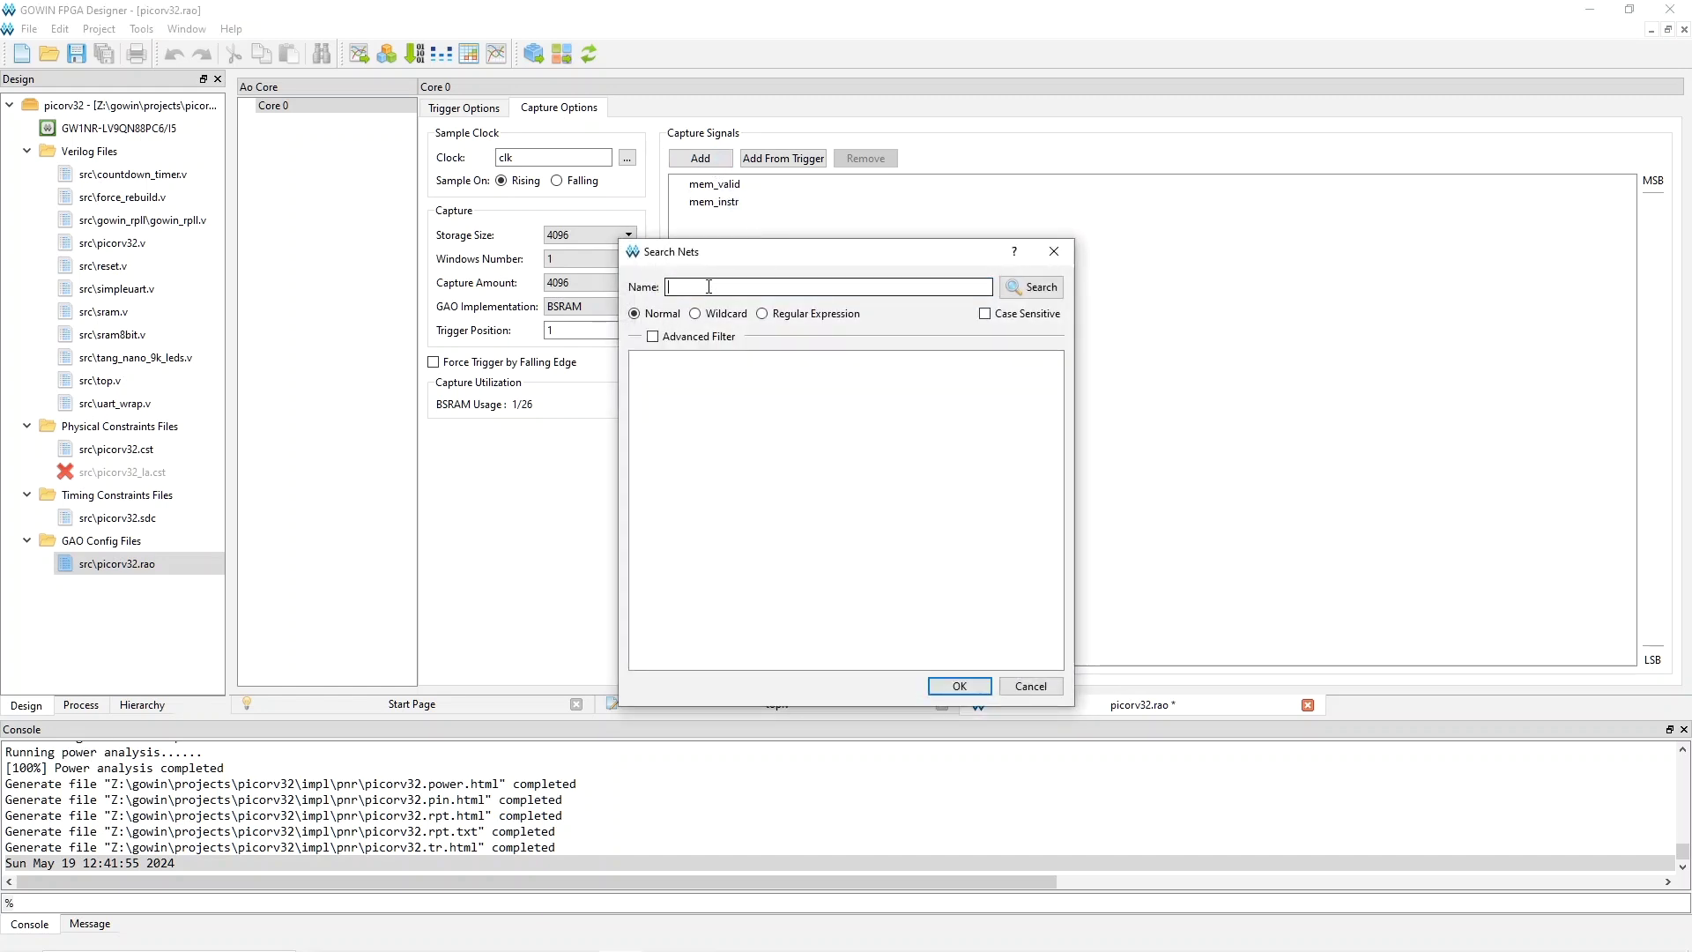
type("mem_ready")
left_click(1038, 286)
left_click(760, 358)
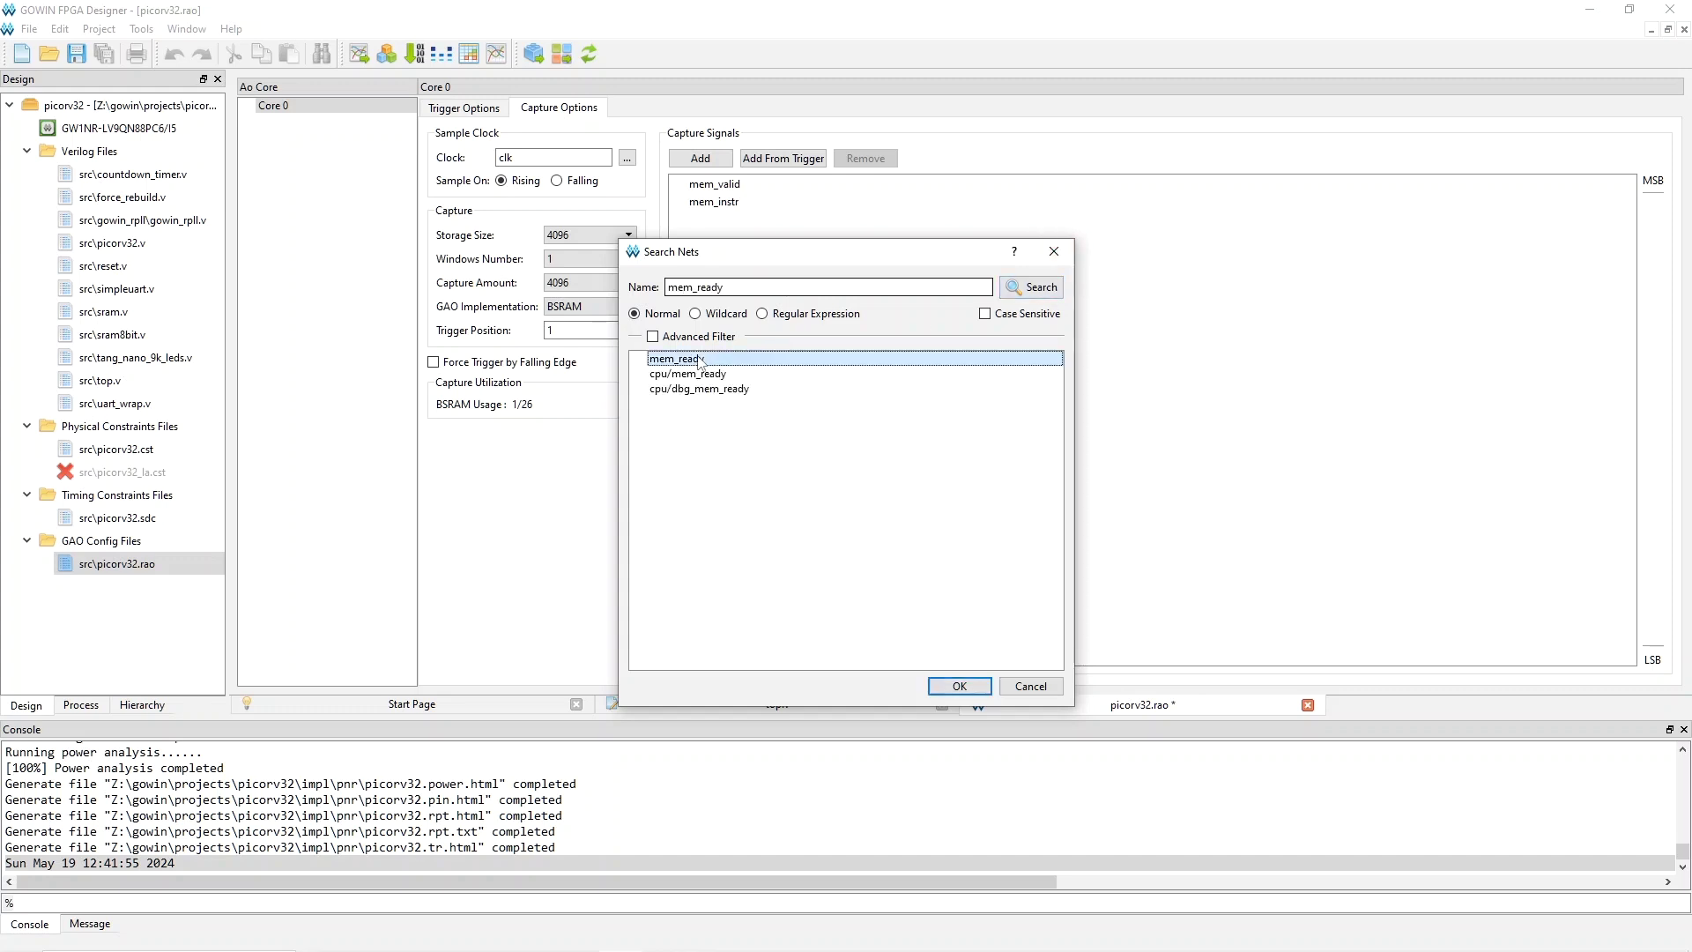
left_click(958, 685)
left_click(699, 158)
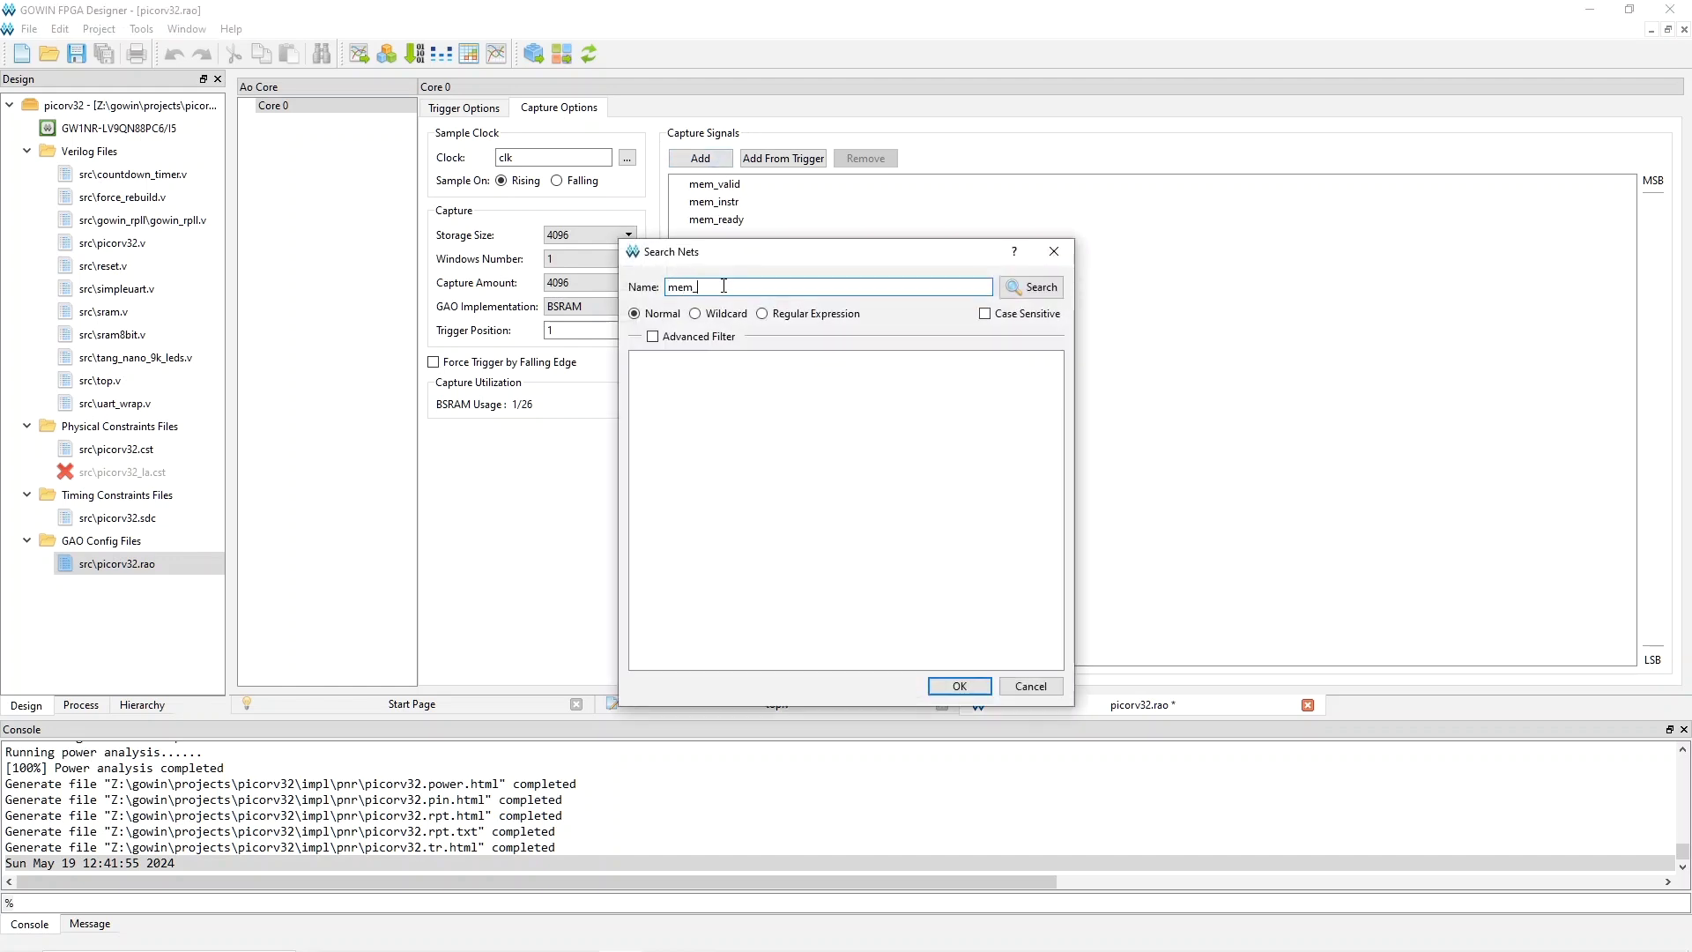
type("mem_wstrb")
left_click(1031, 287)
left_click(697, 359)
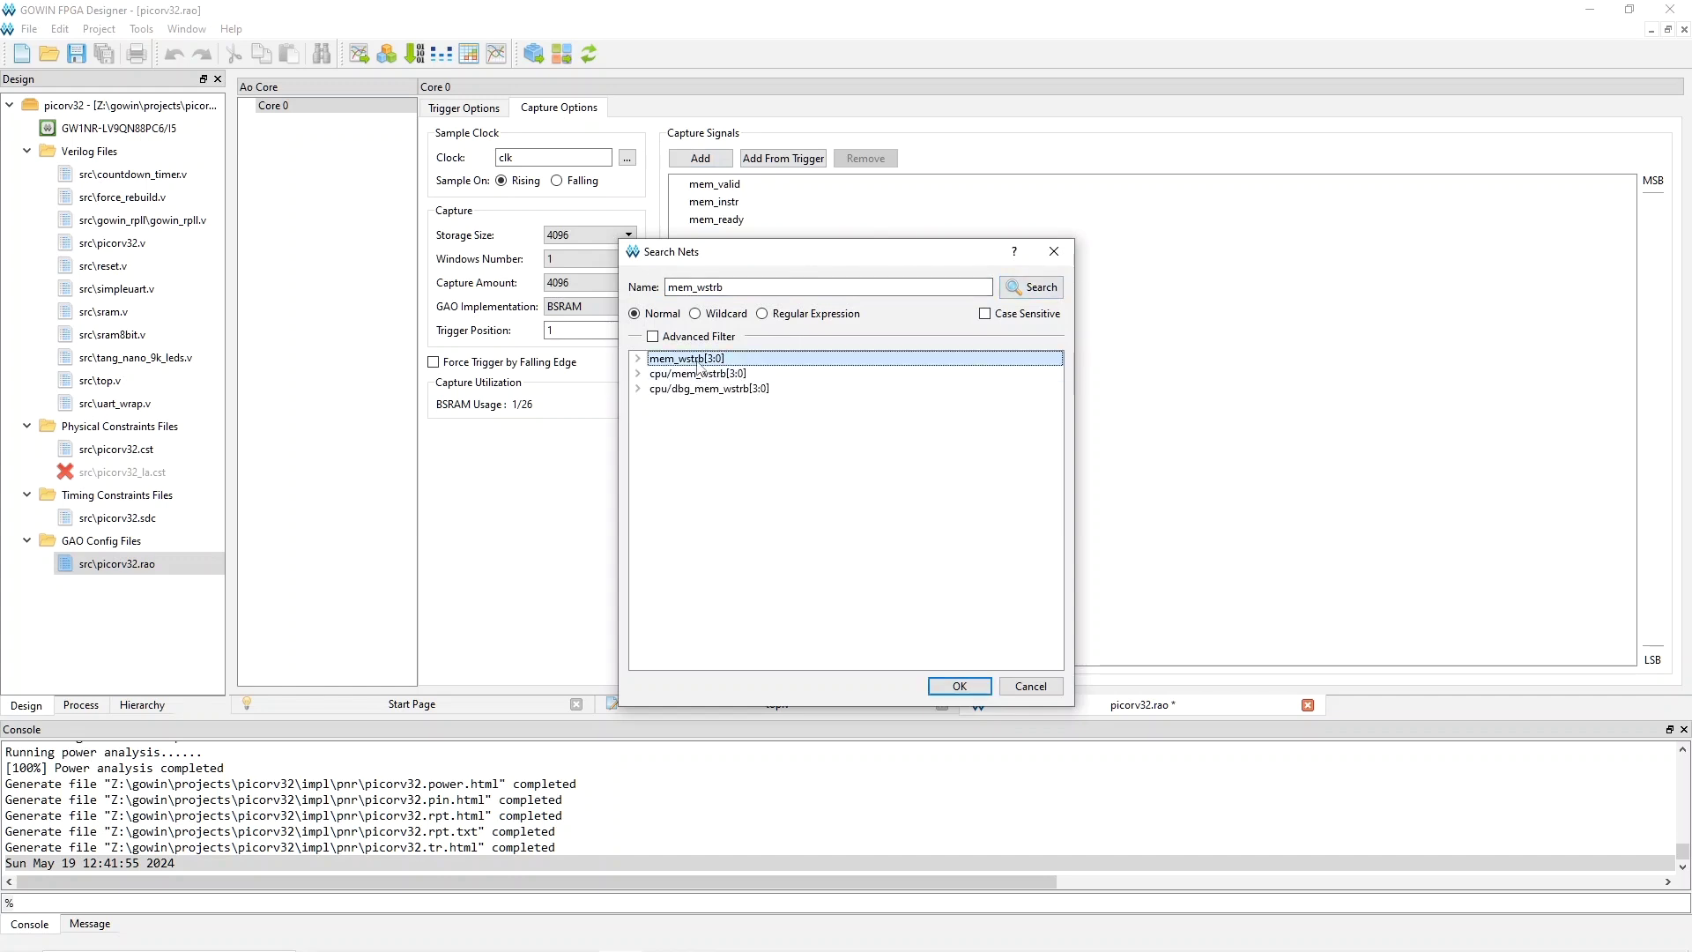
left_click(957, 684)
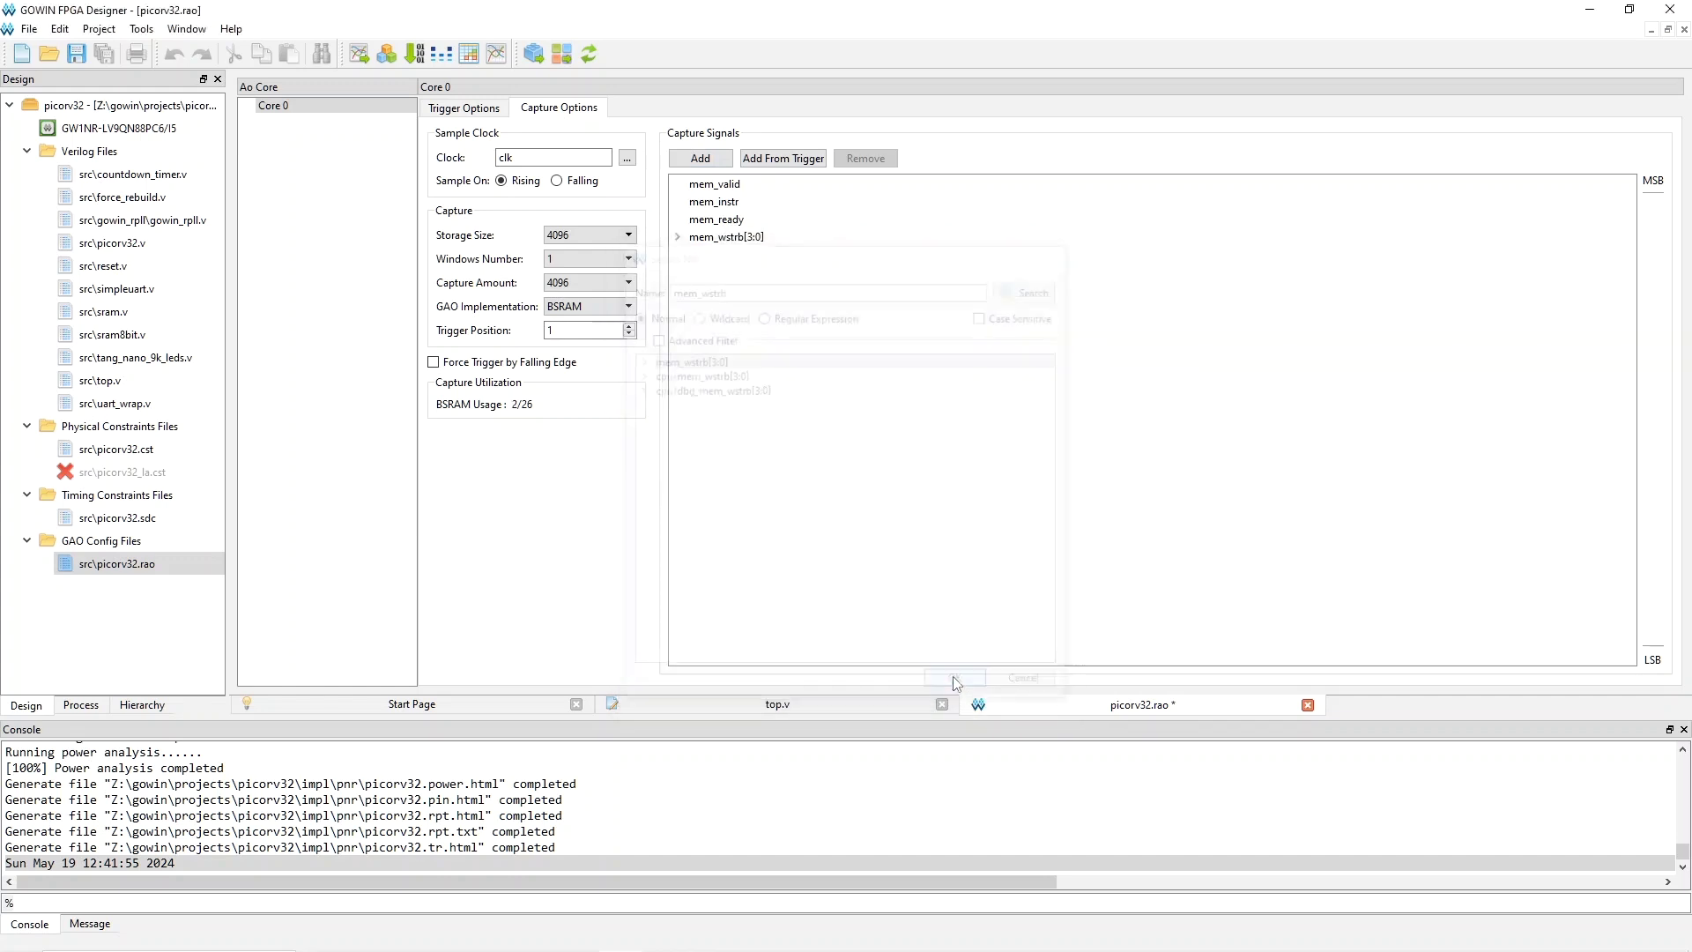
Step: Add the mem_rdata[31:0] and mem_wdata[31:0] buses, then save picorv32.rao
left_click(702, 160)
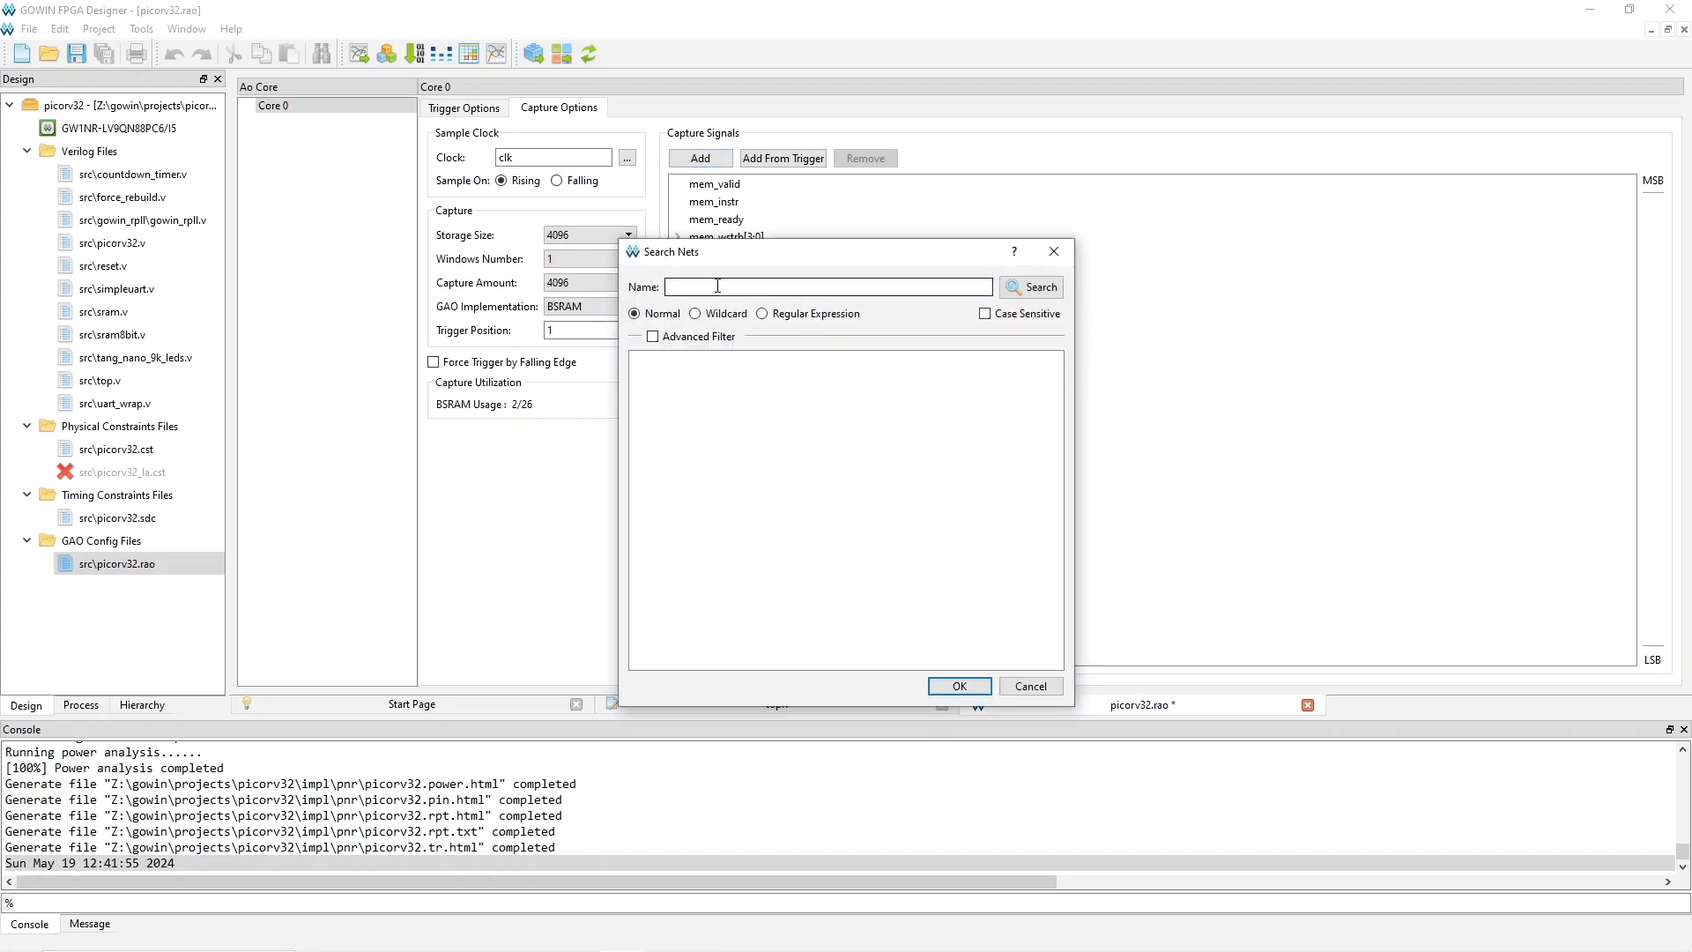
type("mem_rdata")
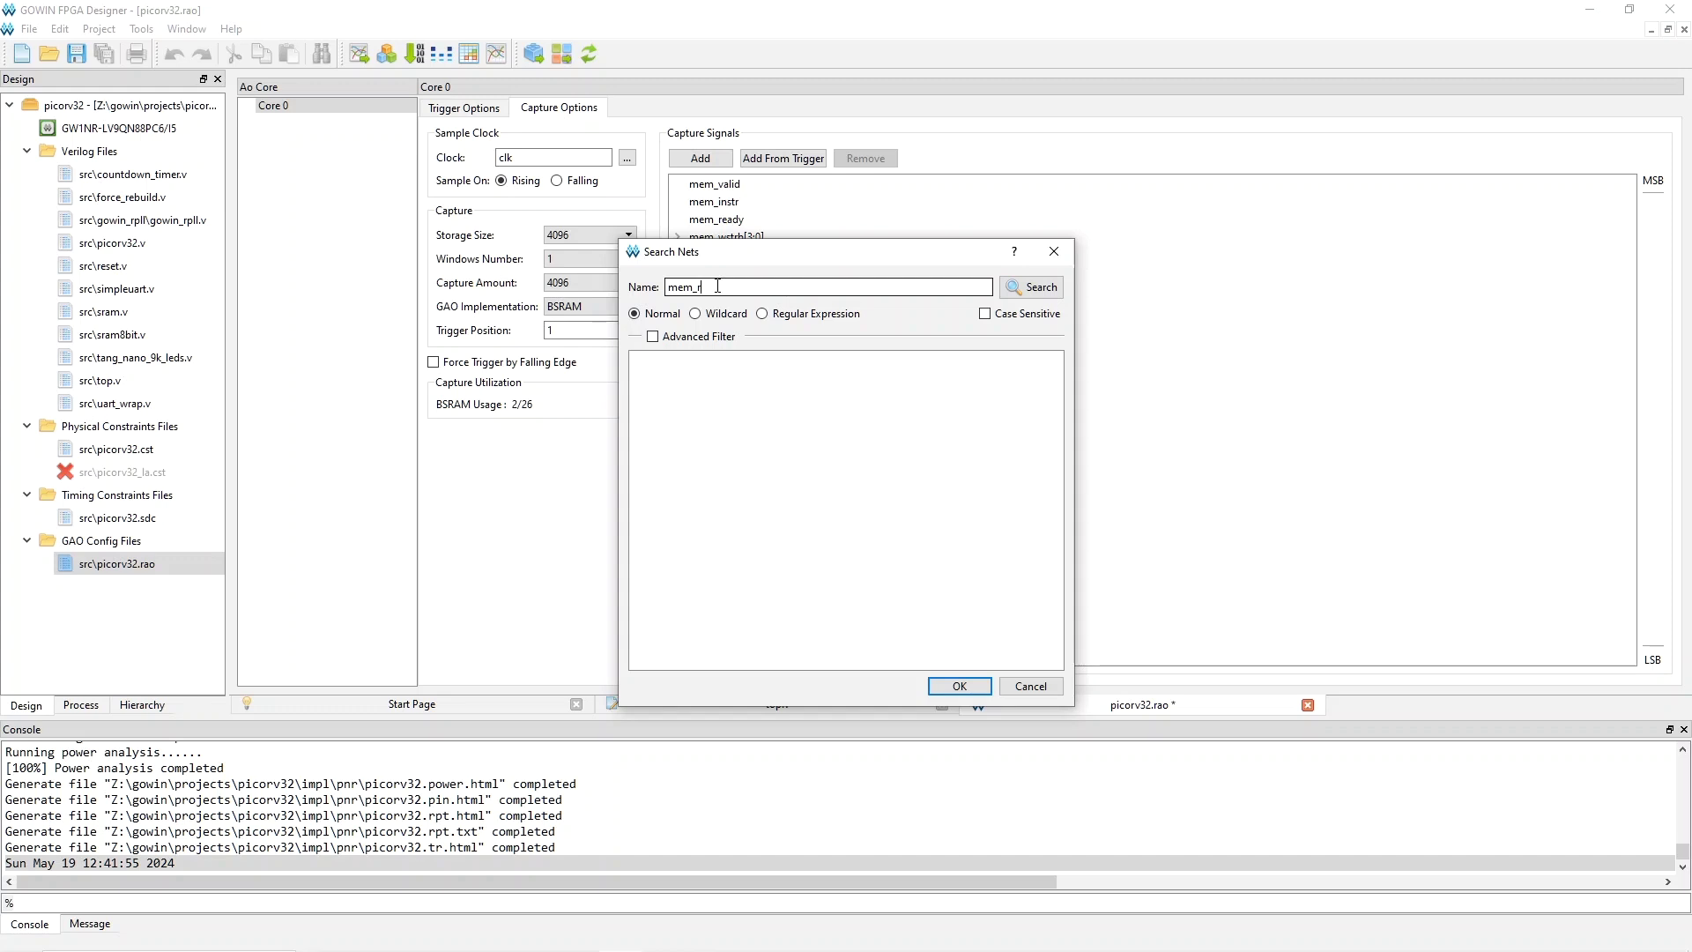
left_click(1032, 287)
left_click(676, 362)
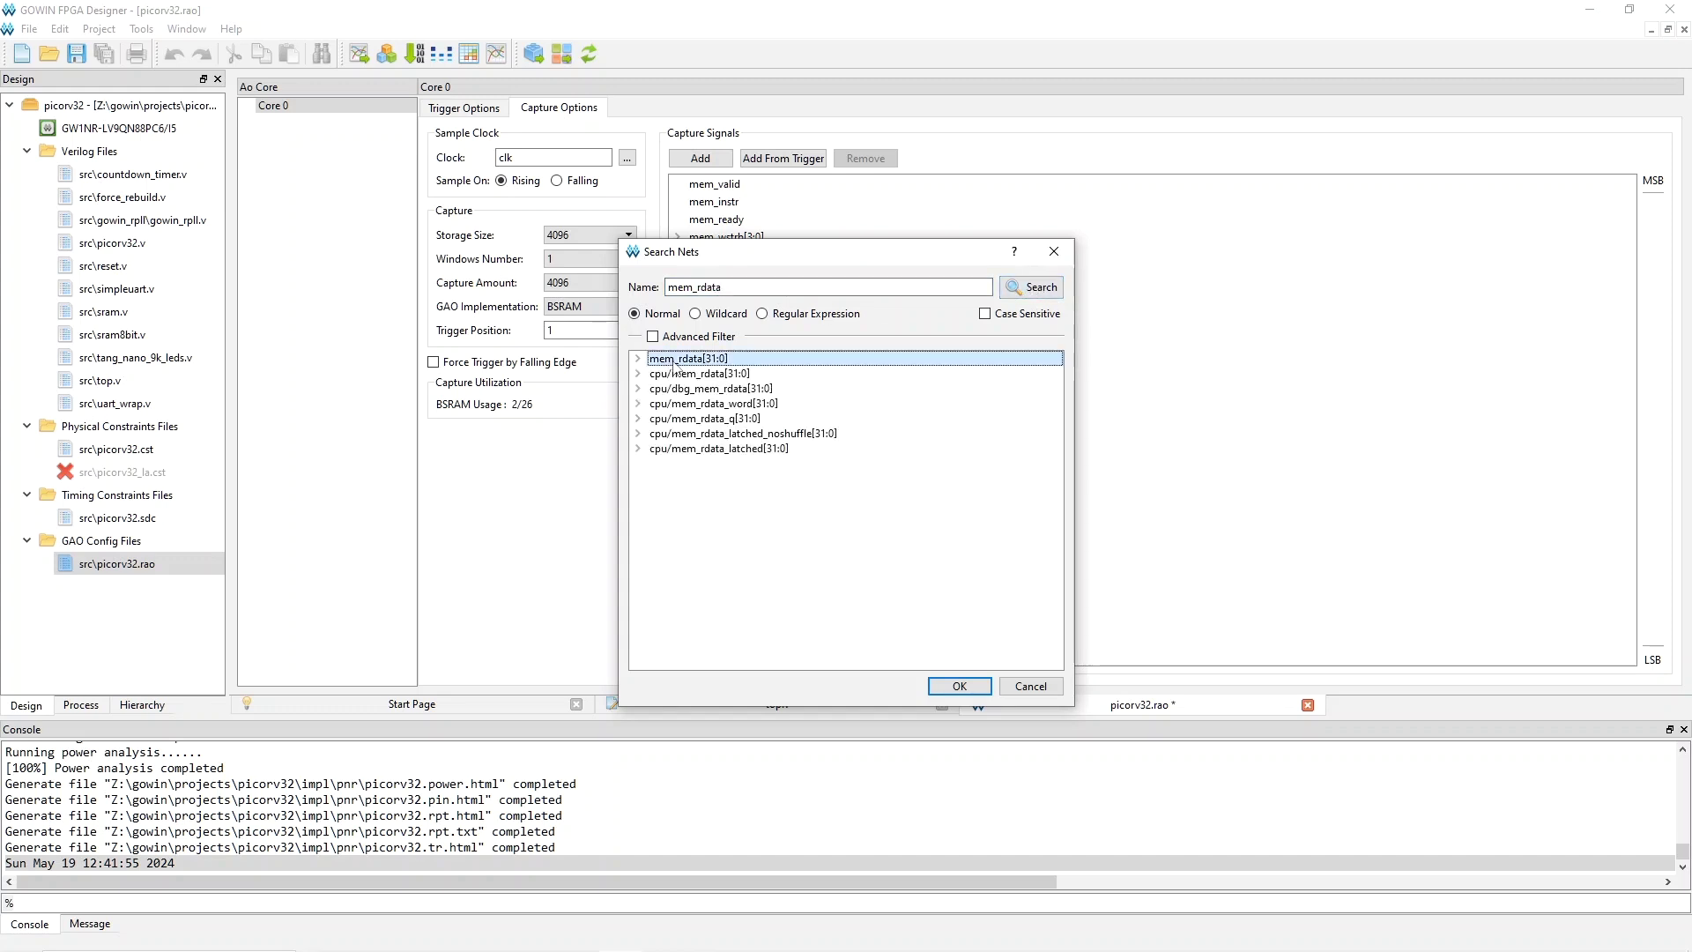
left_click(959, 686)
left_click(700, 158)
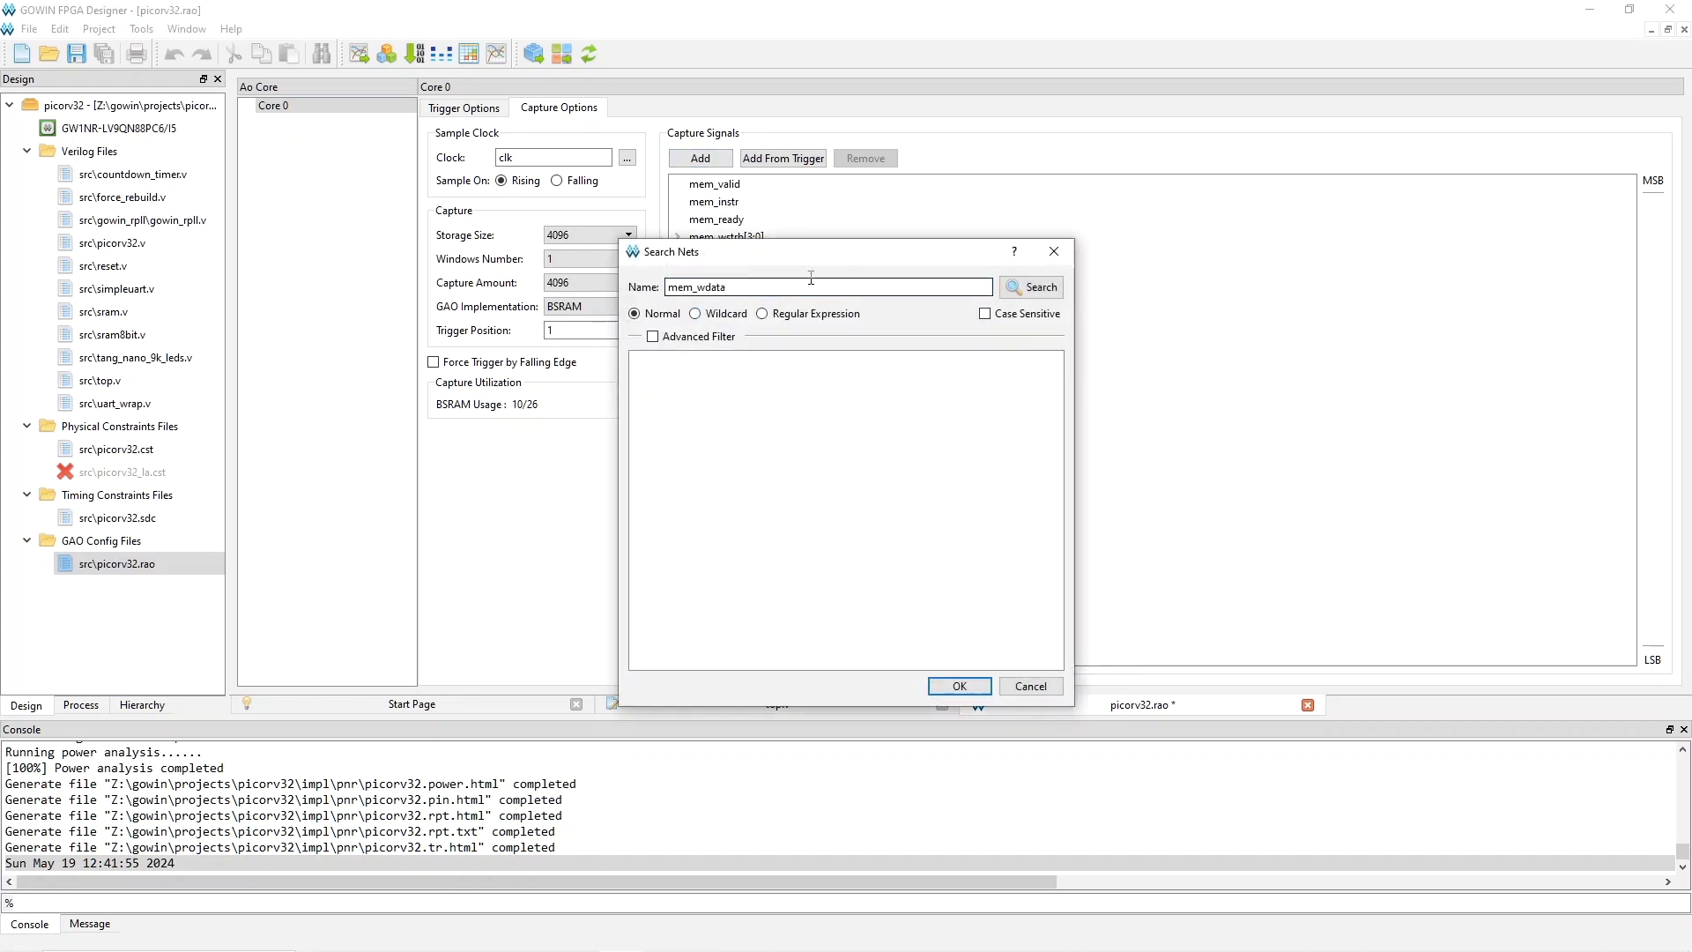
type("mem_wdata")
left_click(1032, 288)
left_click(684, 361)
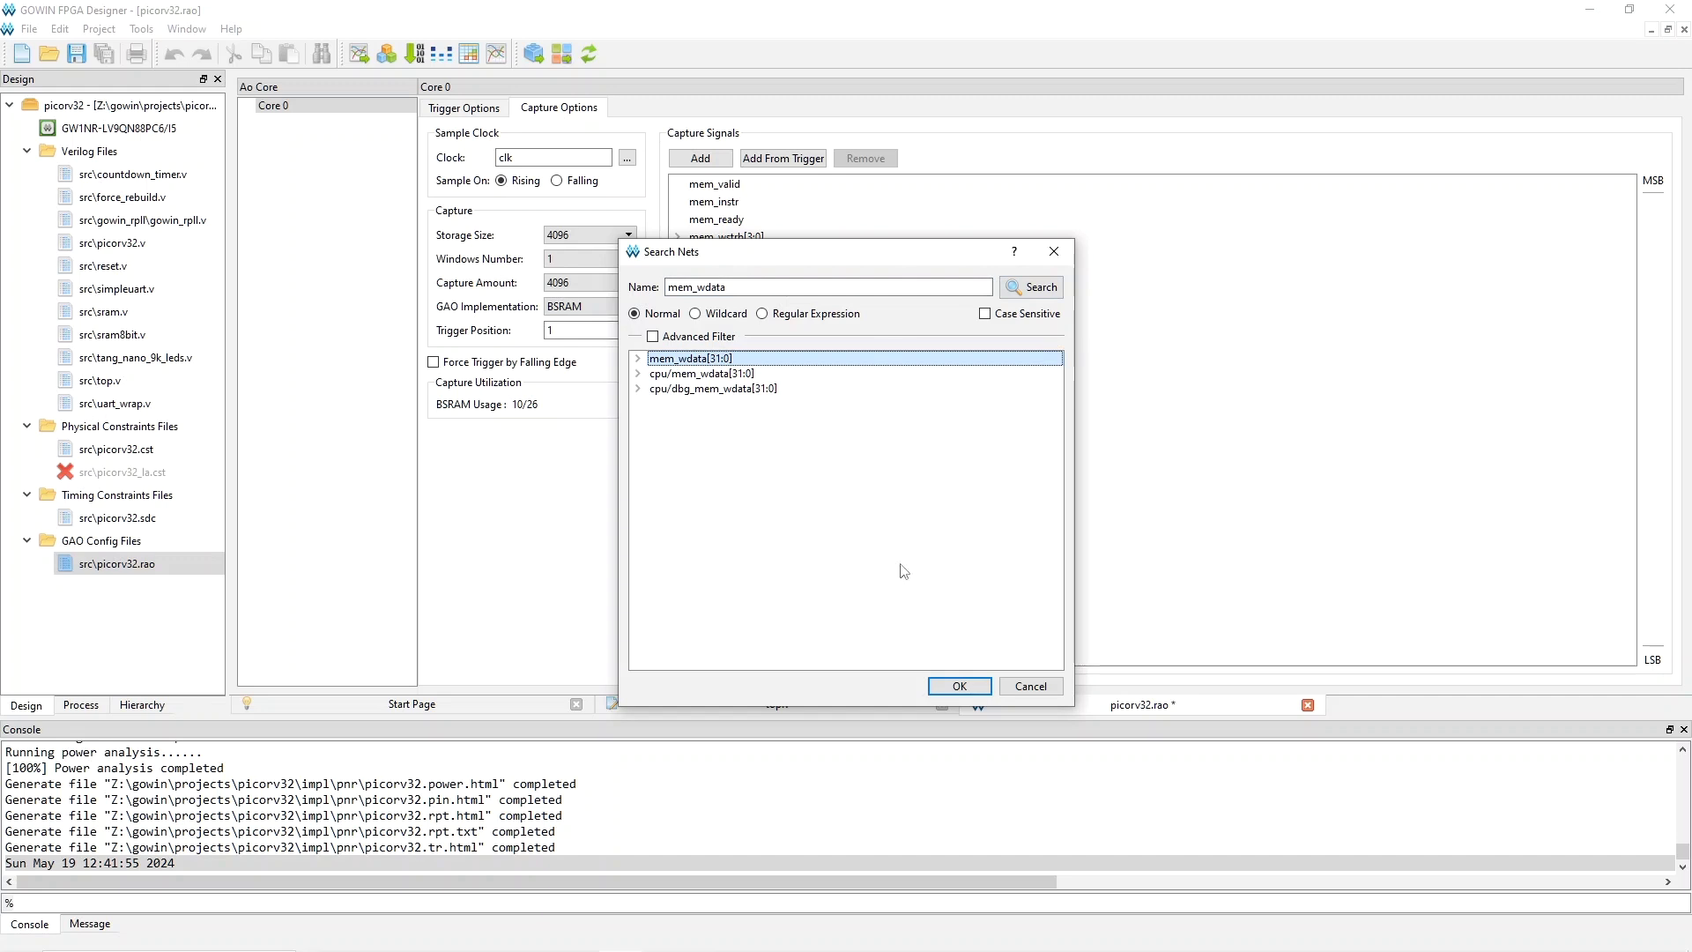
left_click(959, 686)
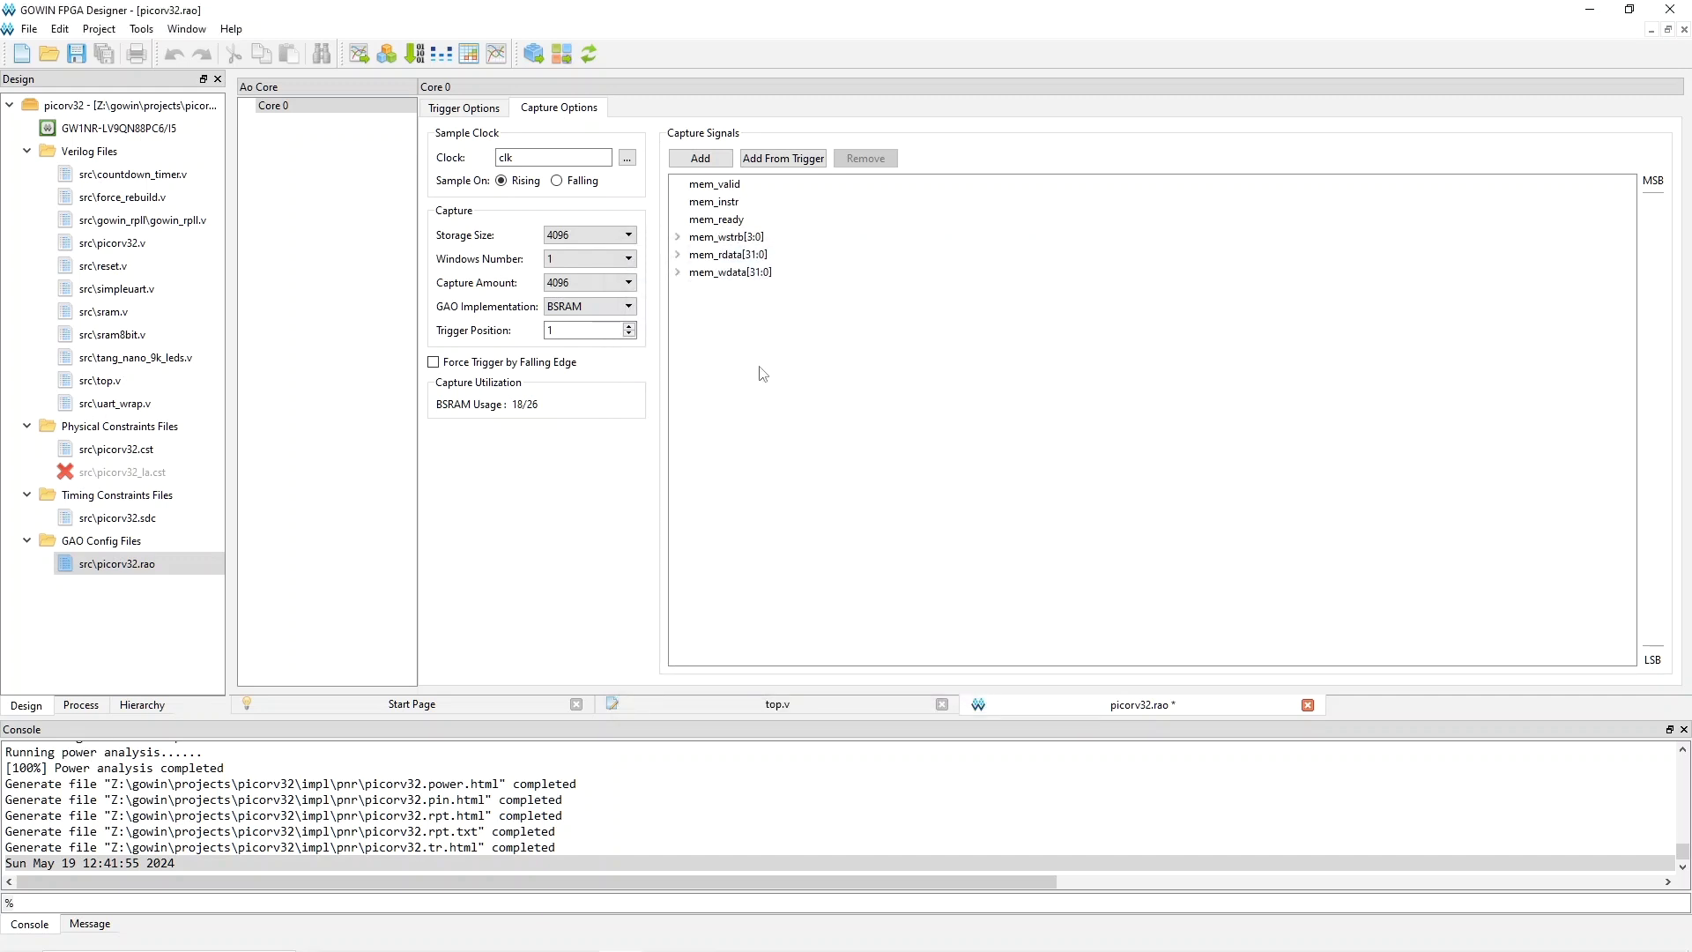
key("ctrl+s")
Step: Save picorv32.rao and rerun synthesis and place & route so the memory-bus probes are built in
left_click(769, 427)
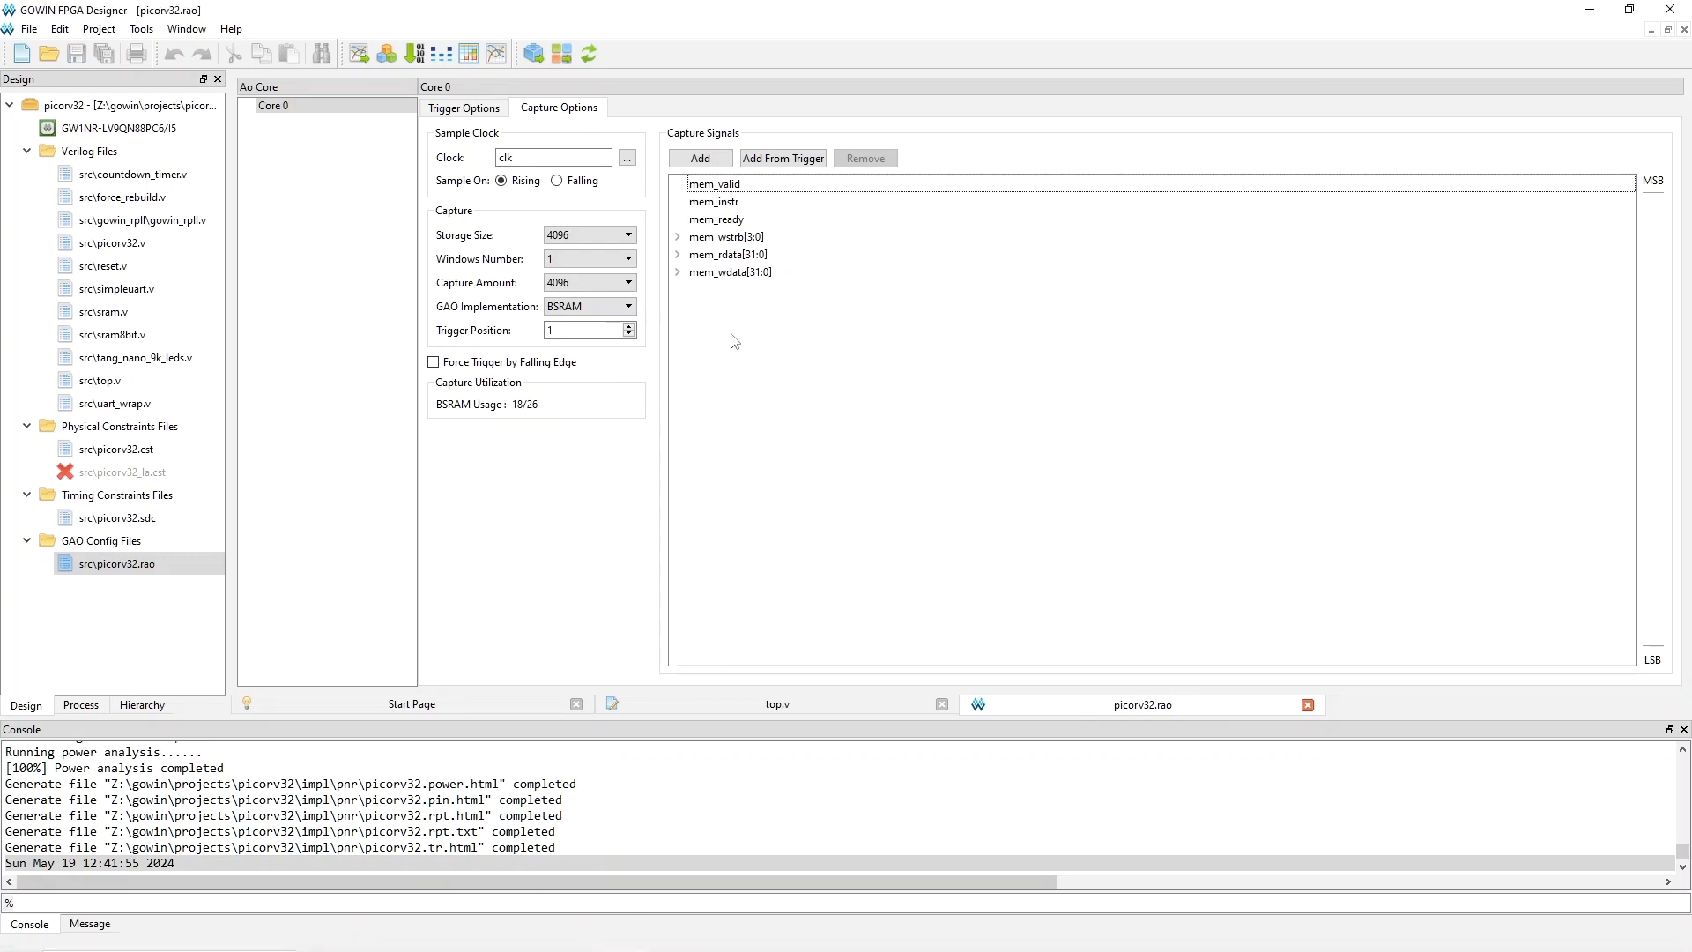
left_click(590, 52)
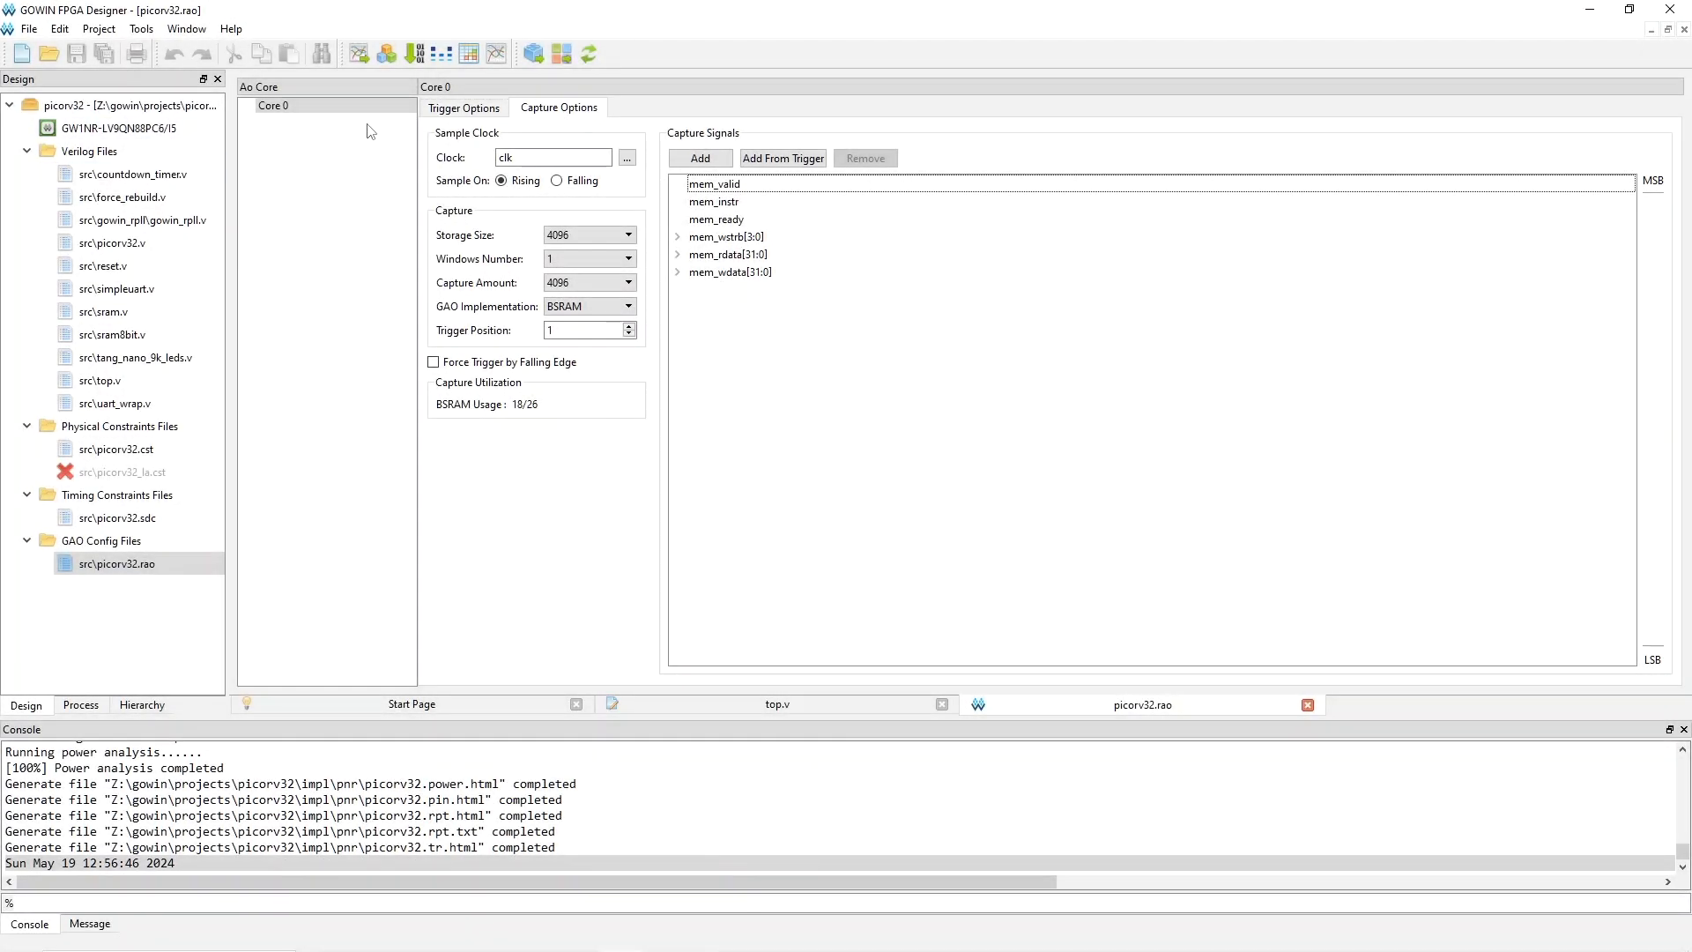
Step: Run SRAM Program of the rebuilt ao_0.fs onto the GW1NR-9C in Gowin Programmer
left_click(413, 54)
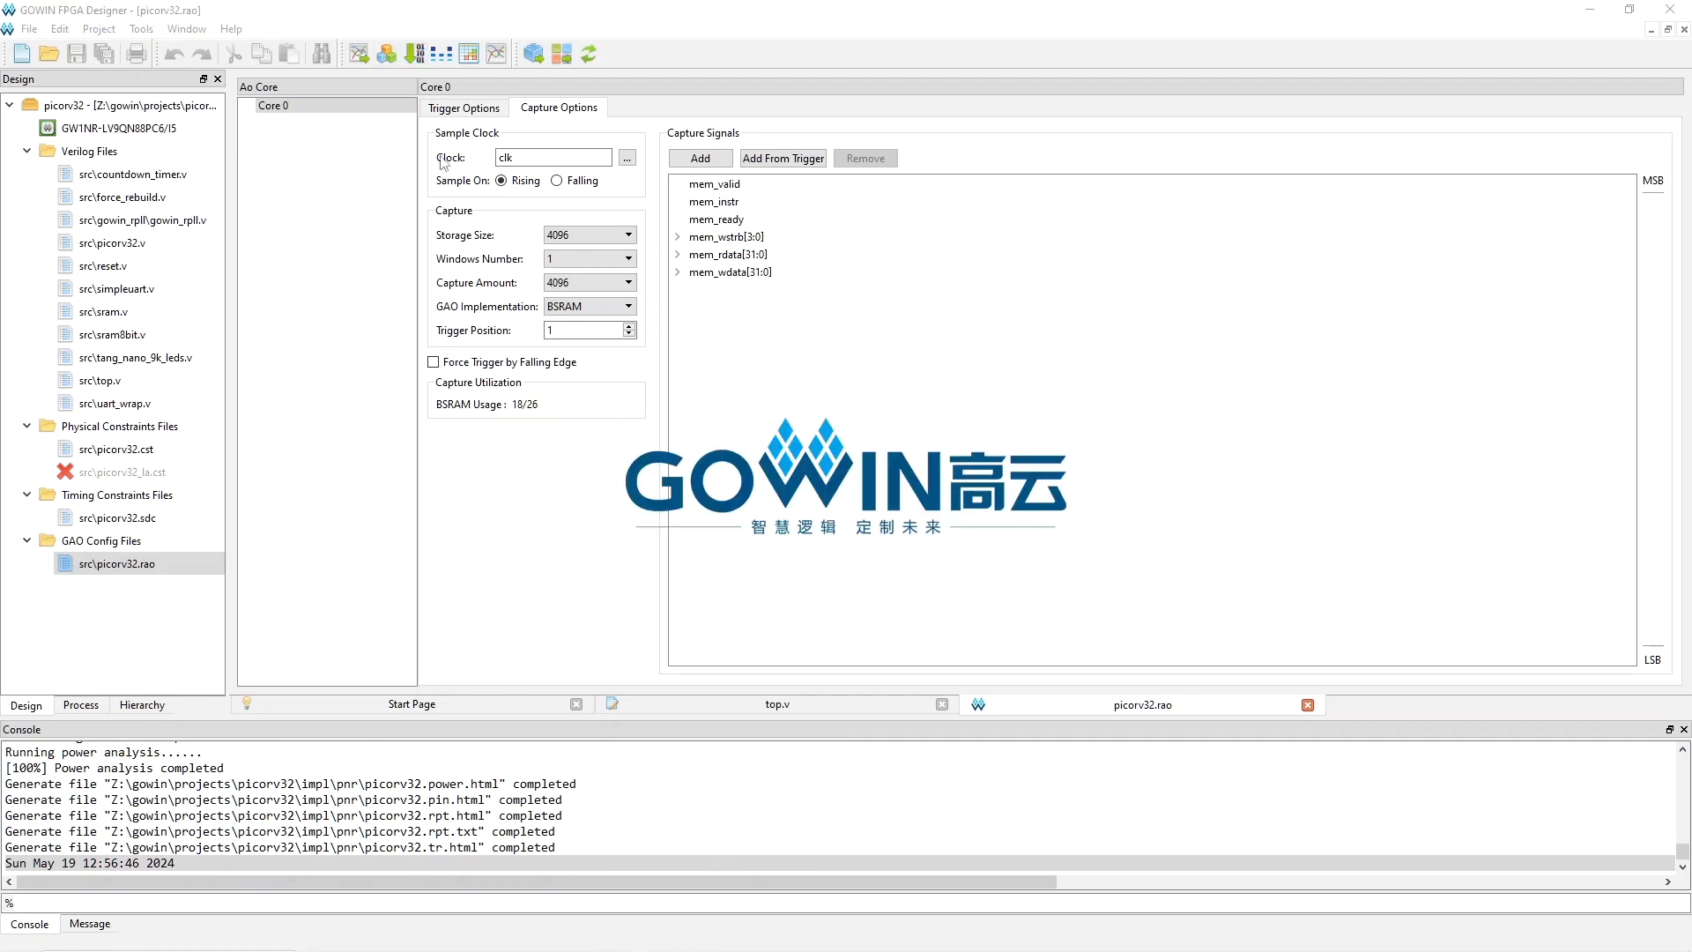
left_click(760, 298)
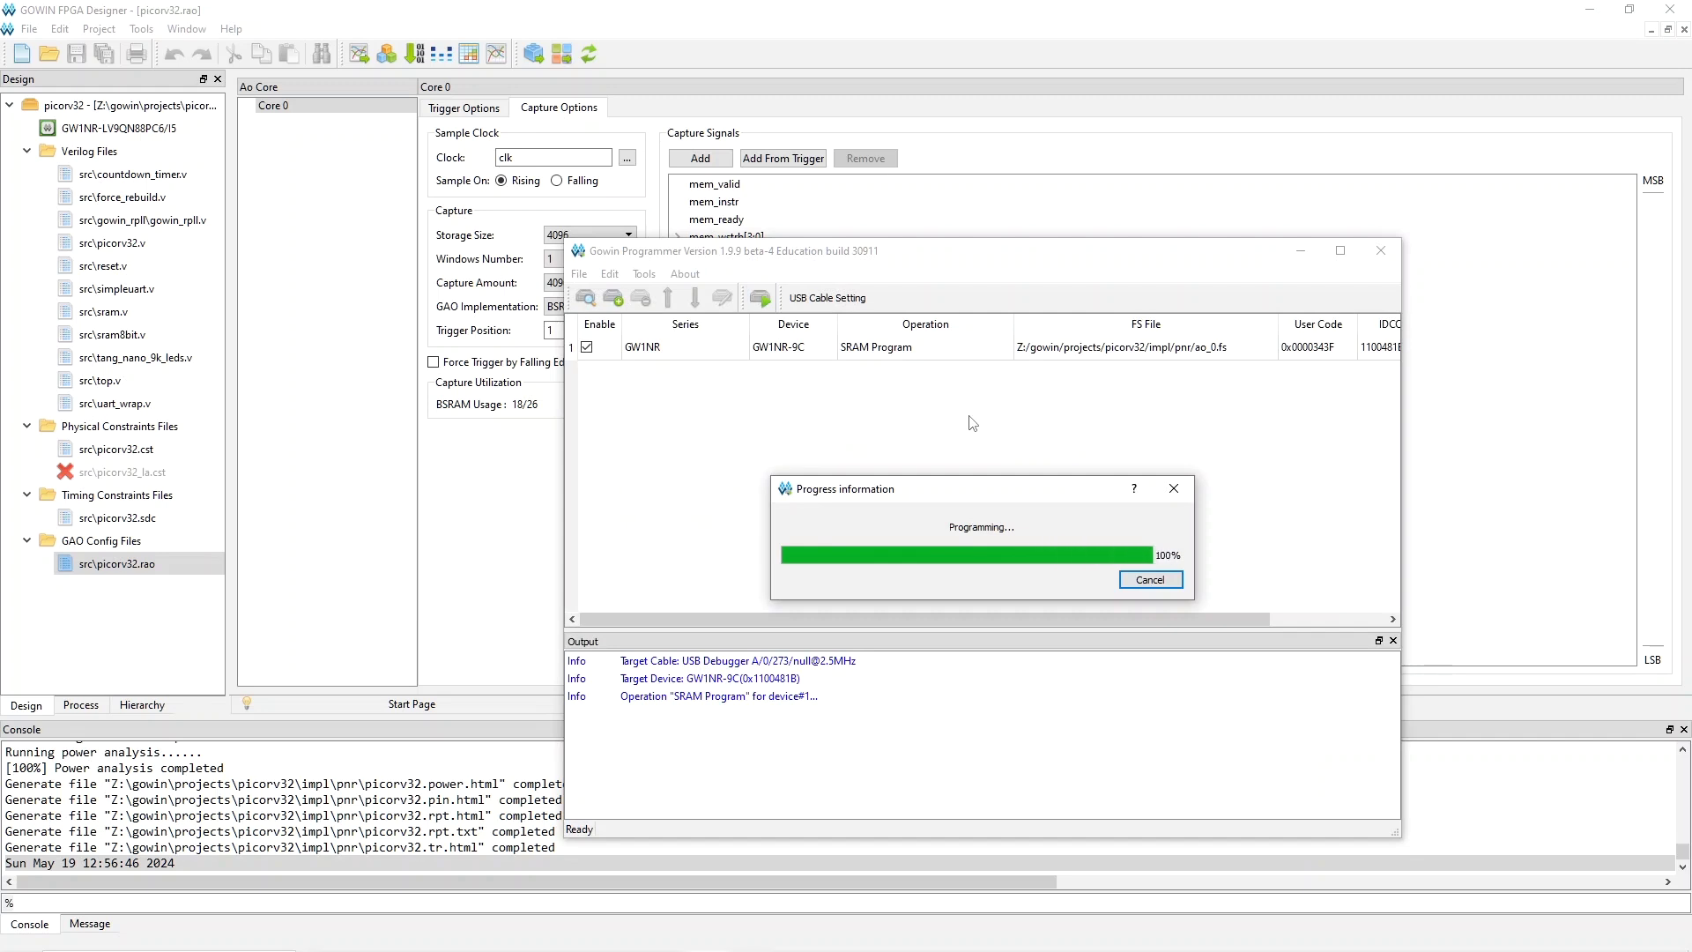
Step: Close Programmer and open the Gowin Analyzer Oscilloscope on the FT2CH cable
left_click(1381, 250)
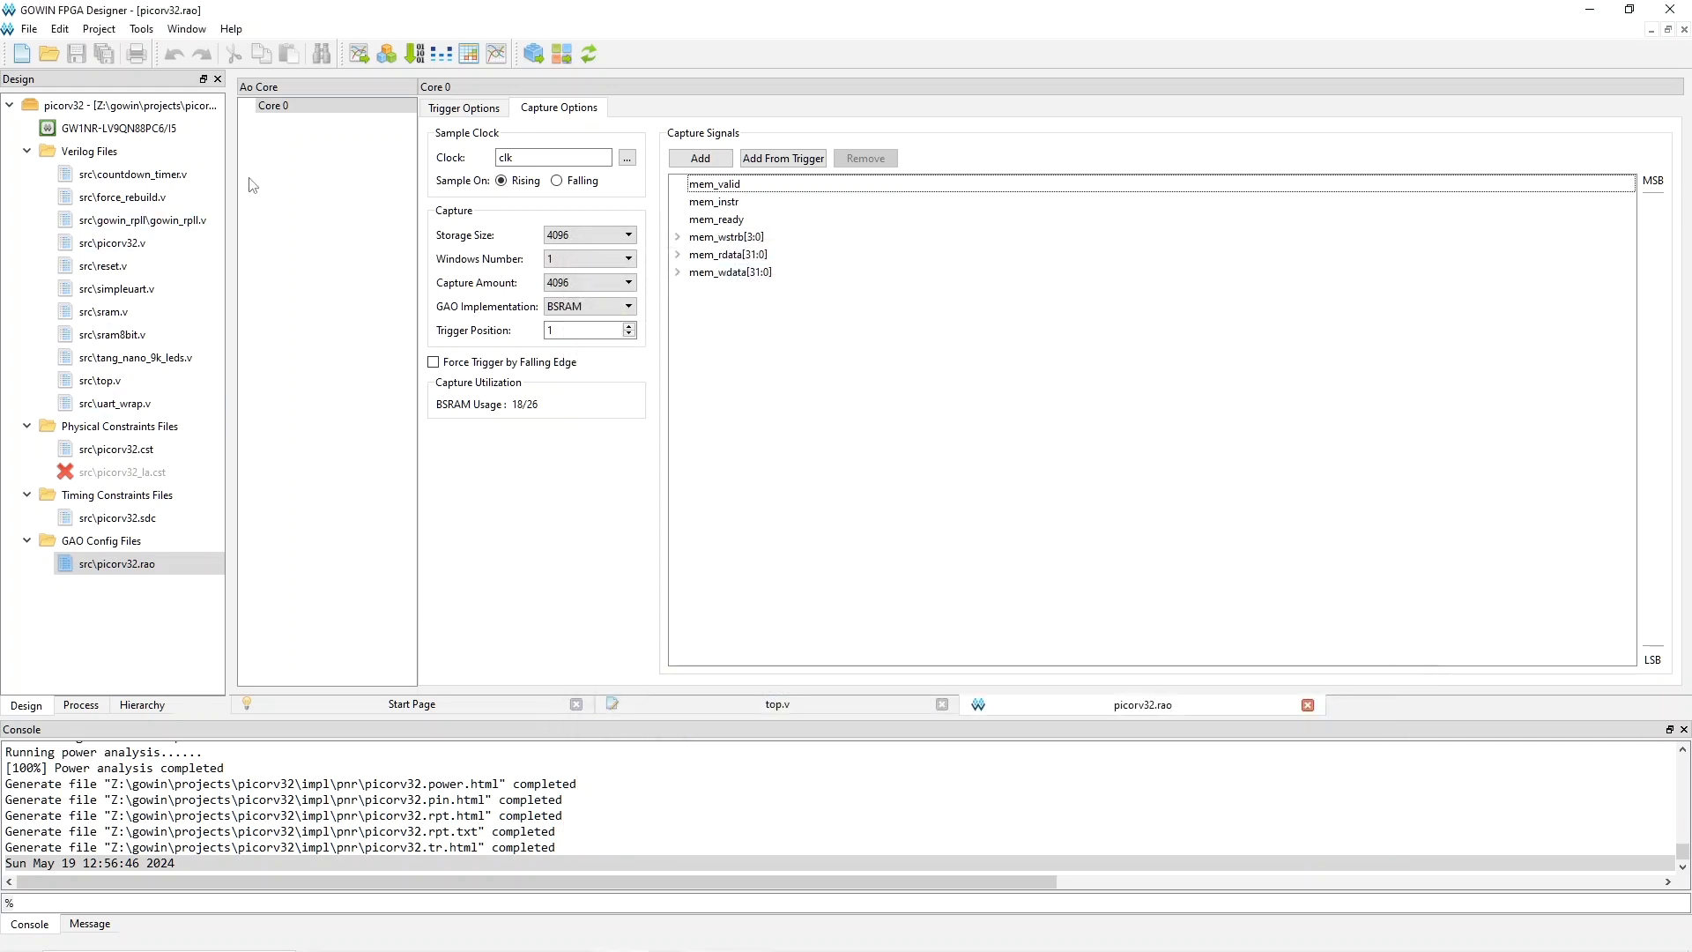
left_click(141, 30)
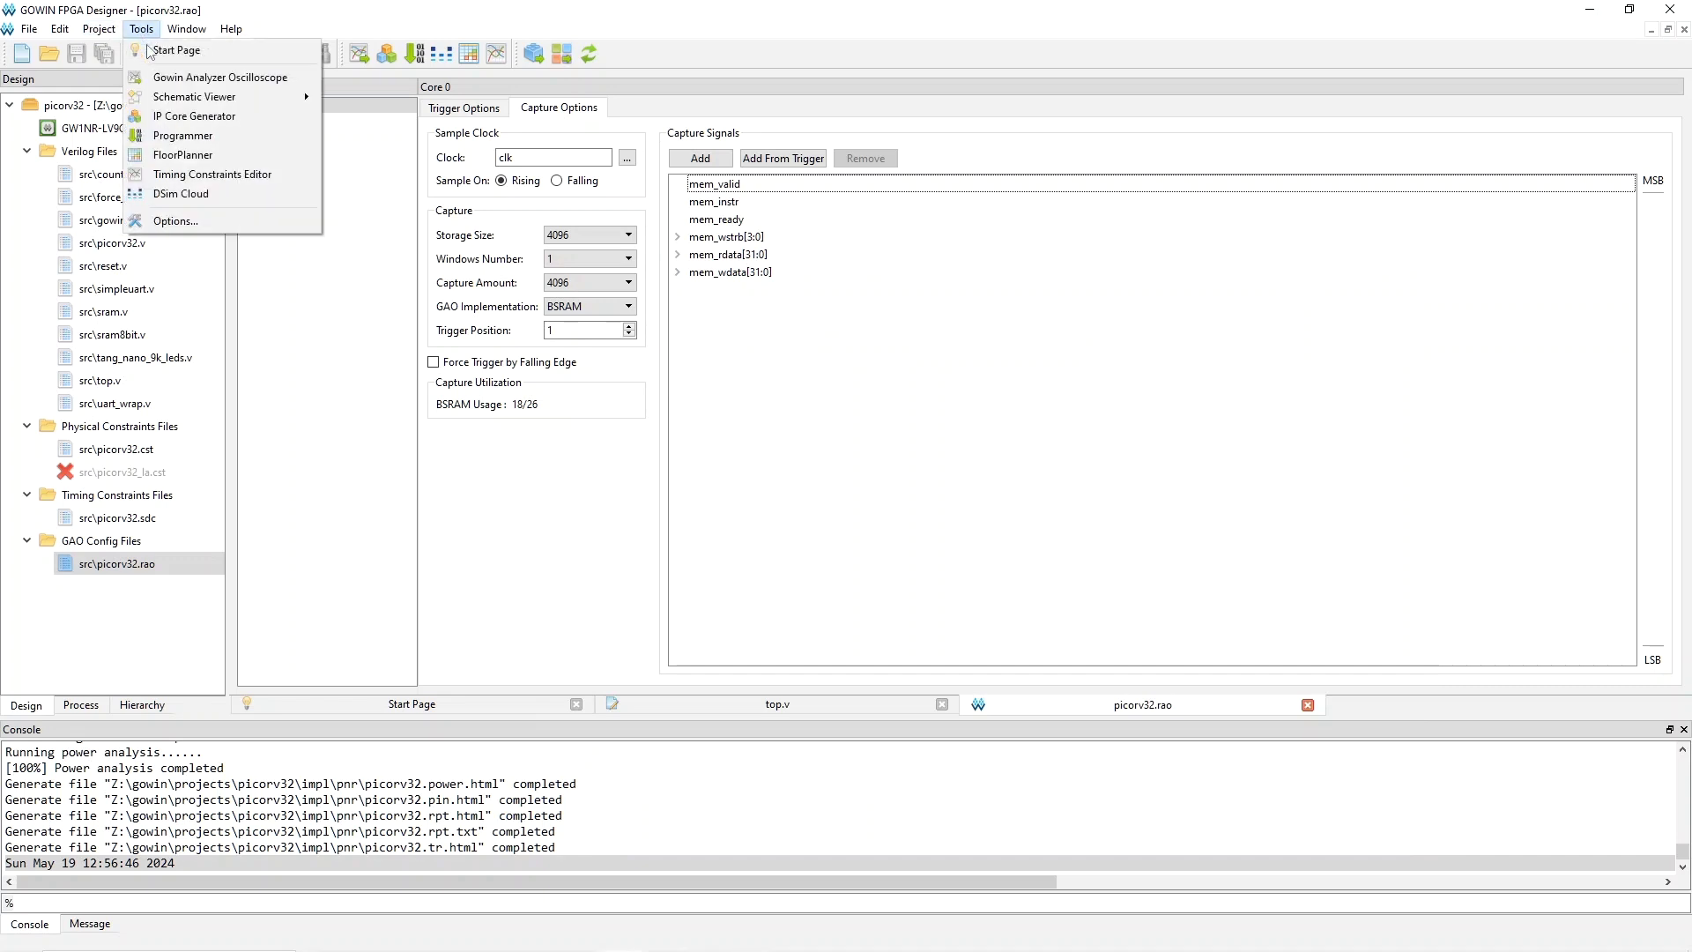
left_click(172, 78)
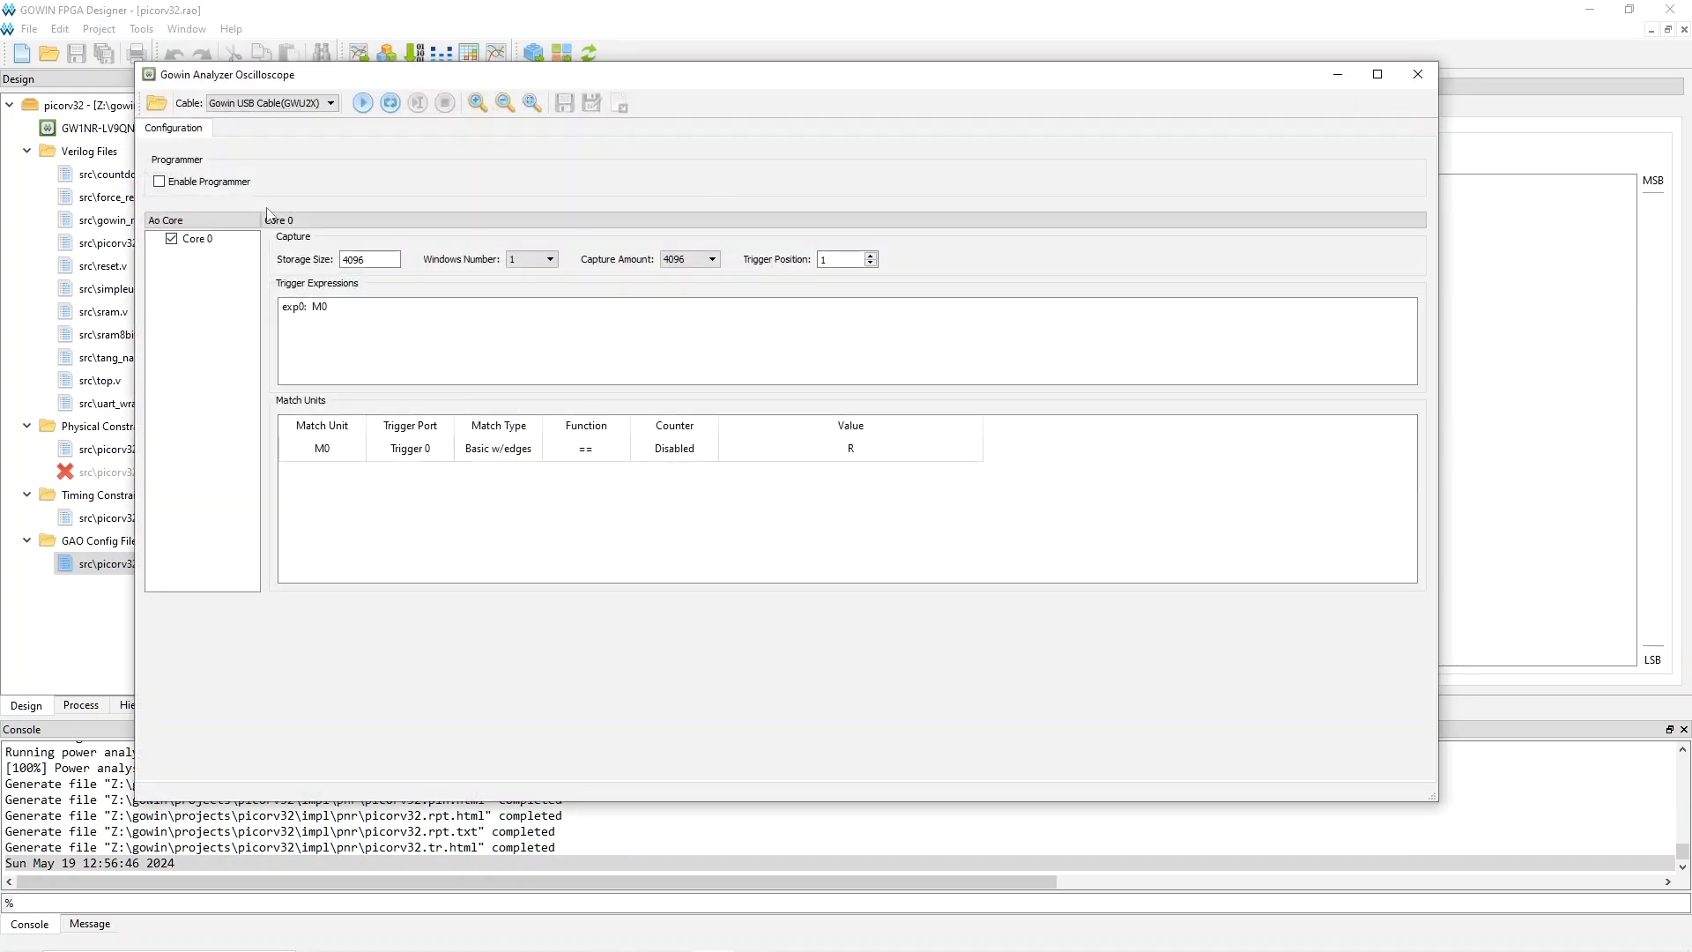
left_click(254, 104)
left_click(264, 130)
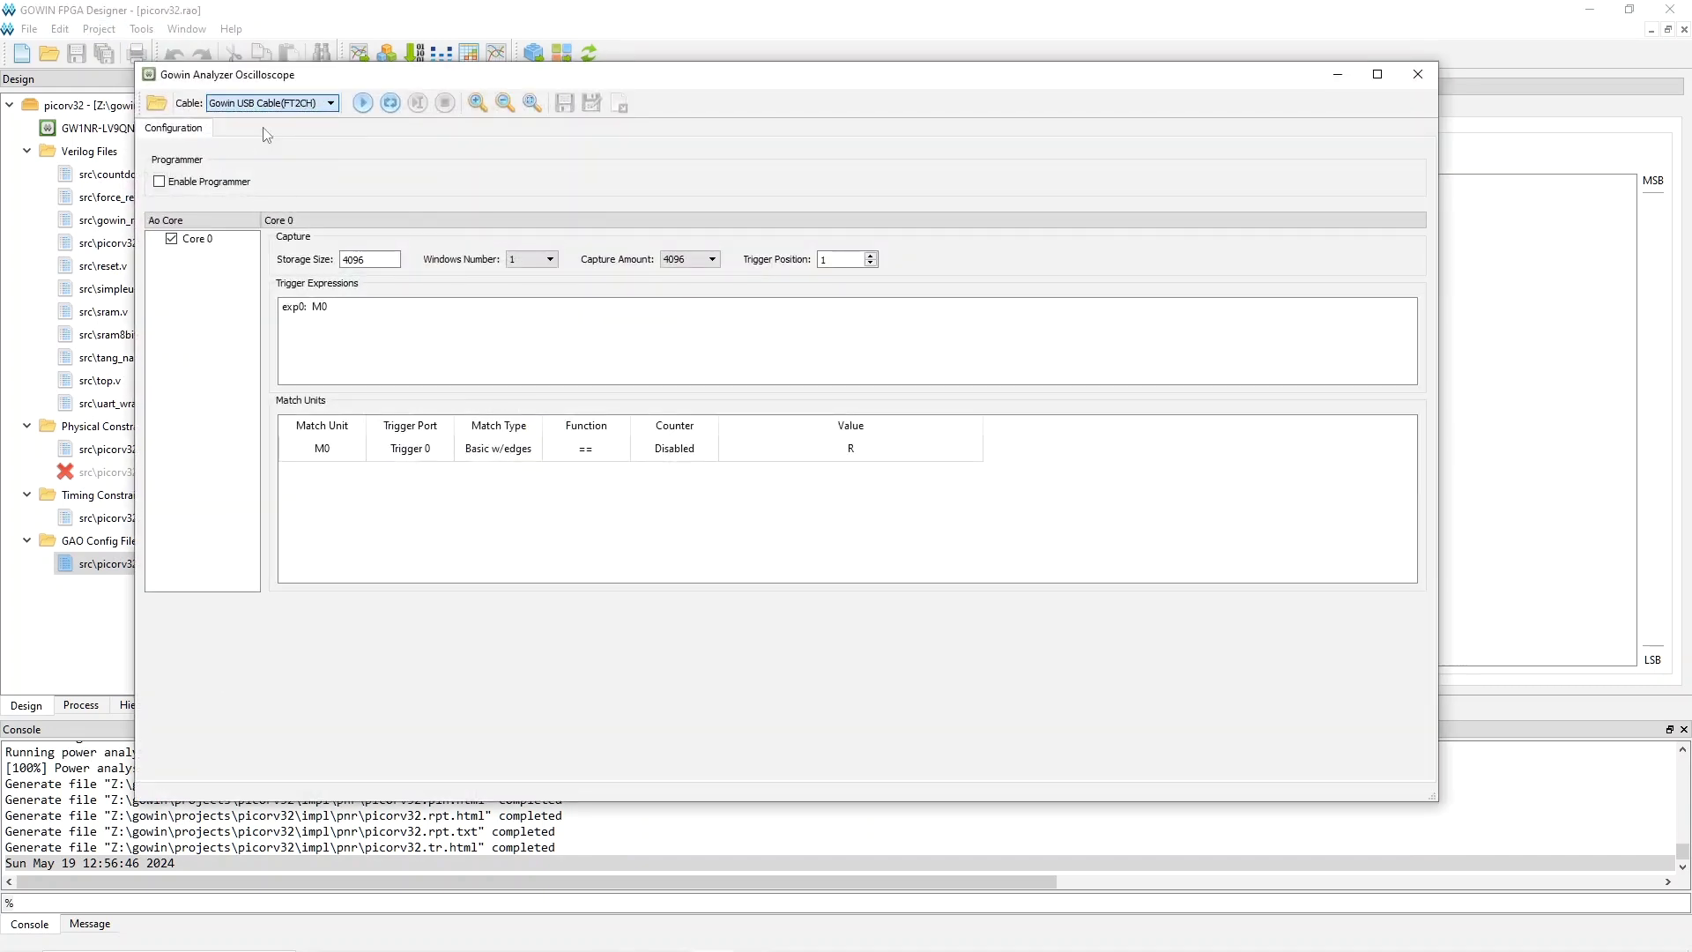
Step: Arm a capture on the M0 trigger, then stop it and close the analyzer
left_click(392, 103)
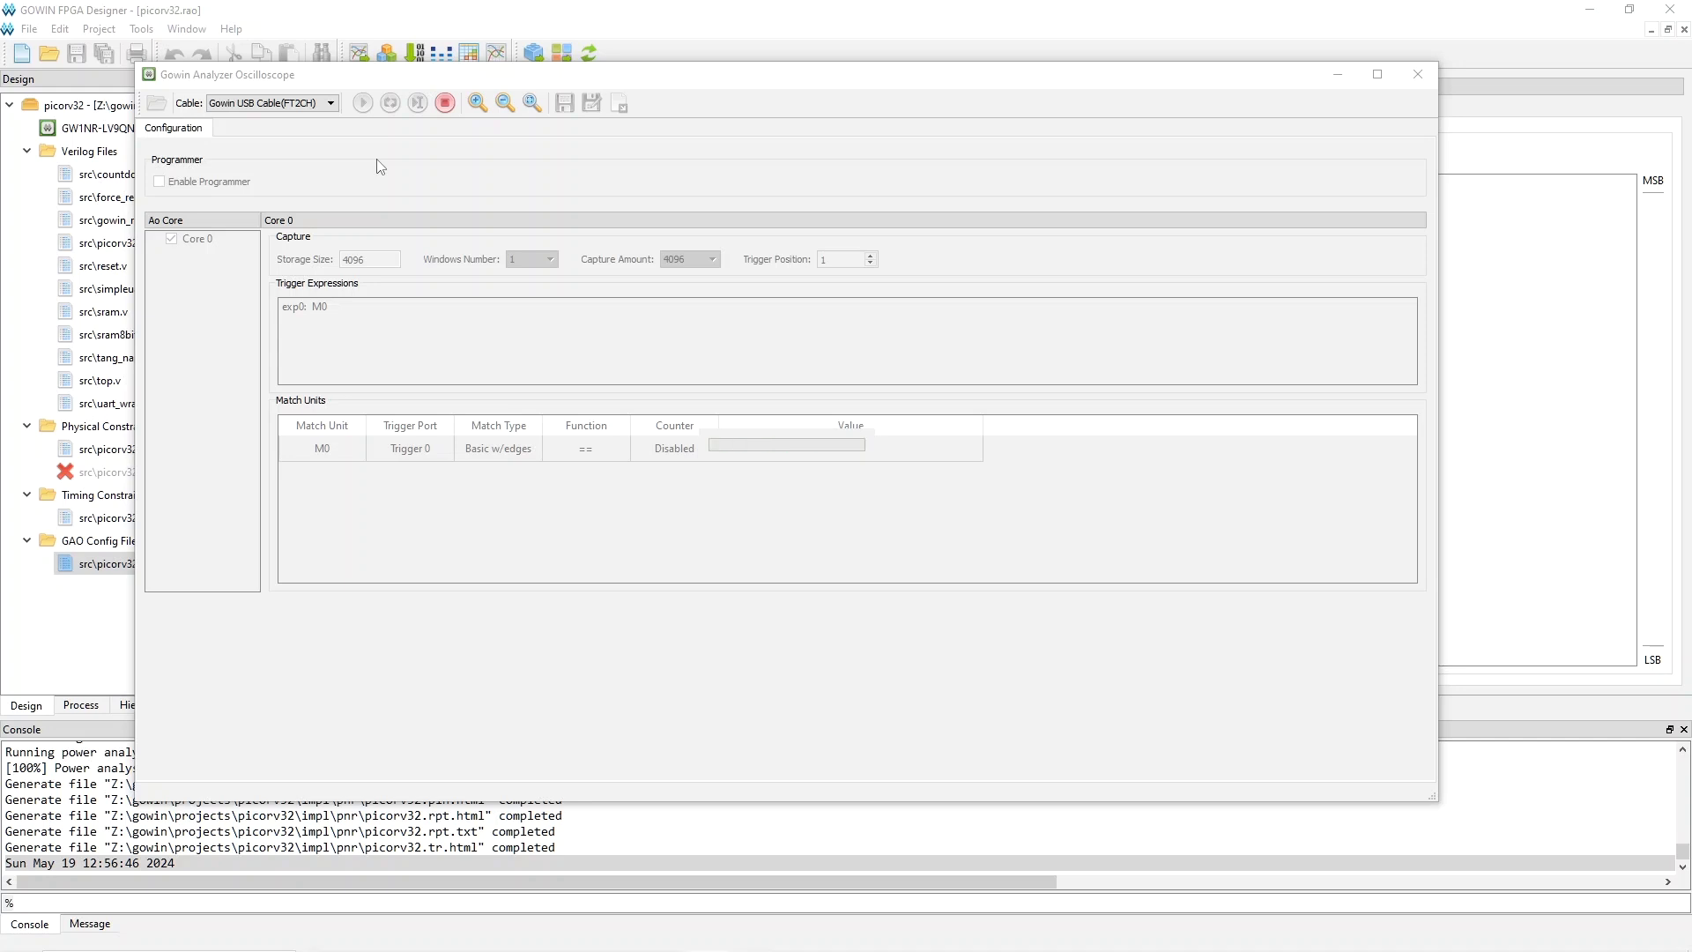
left_click(445, 103)
left_click(826, 461)
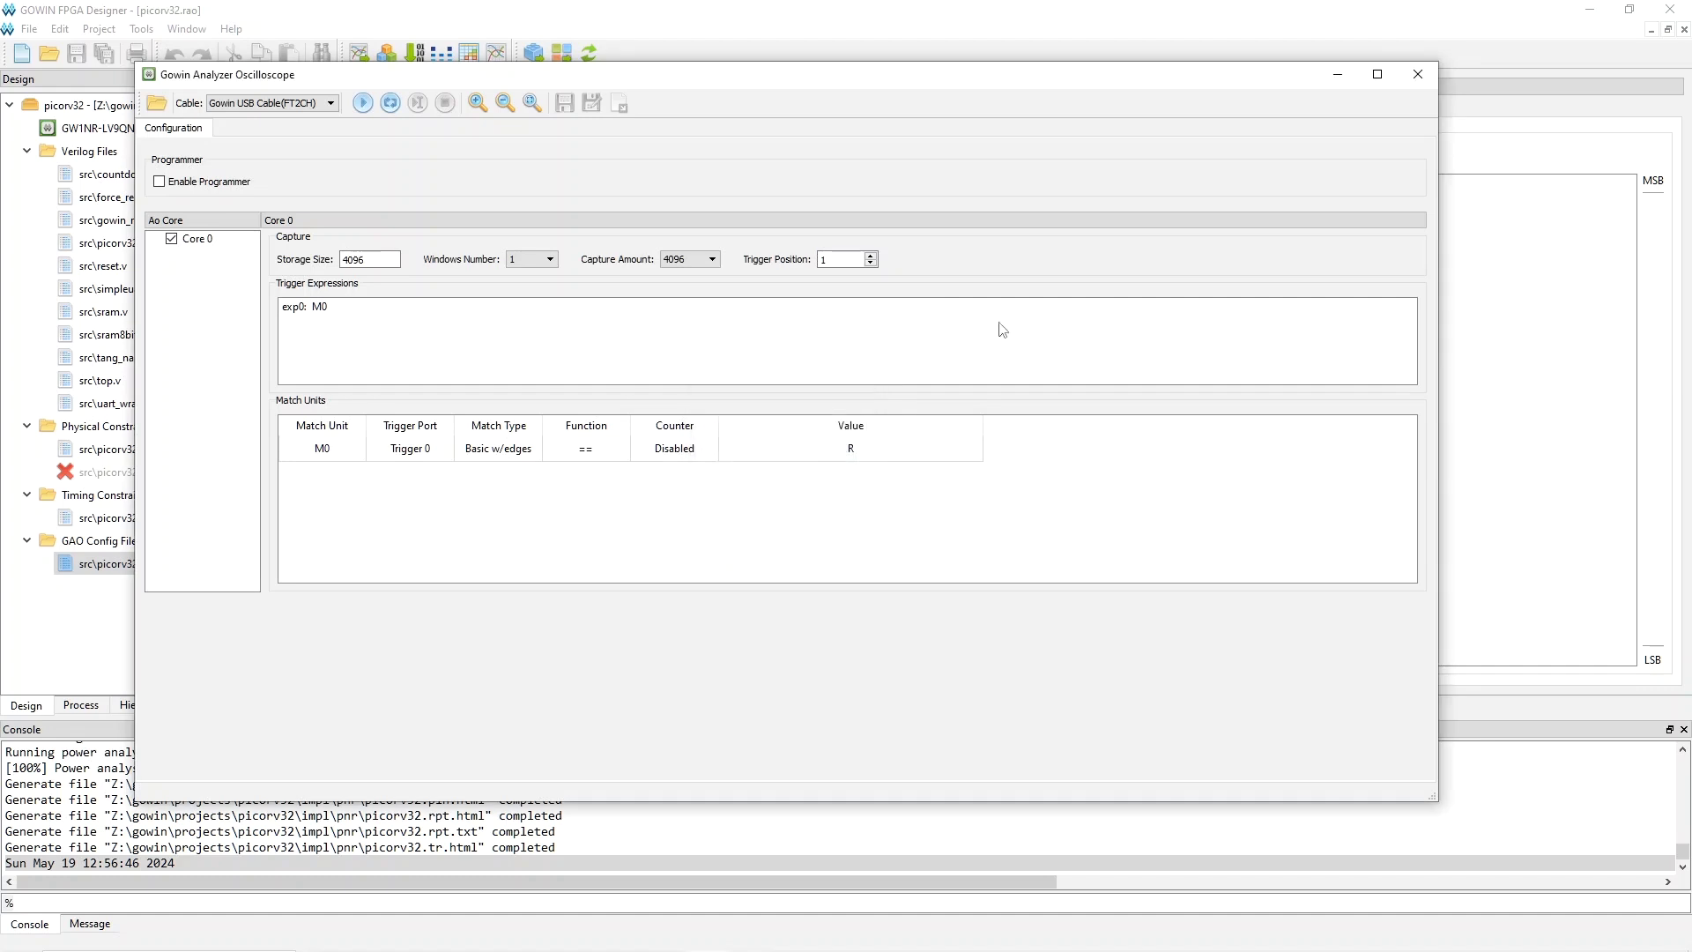
left_click(1416, 74)
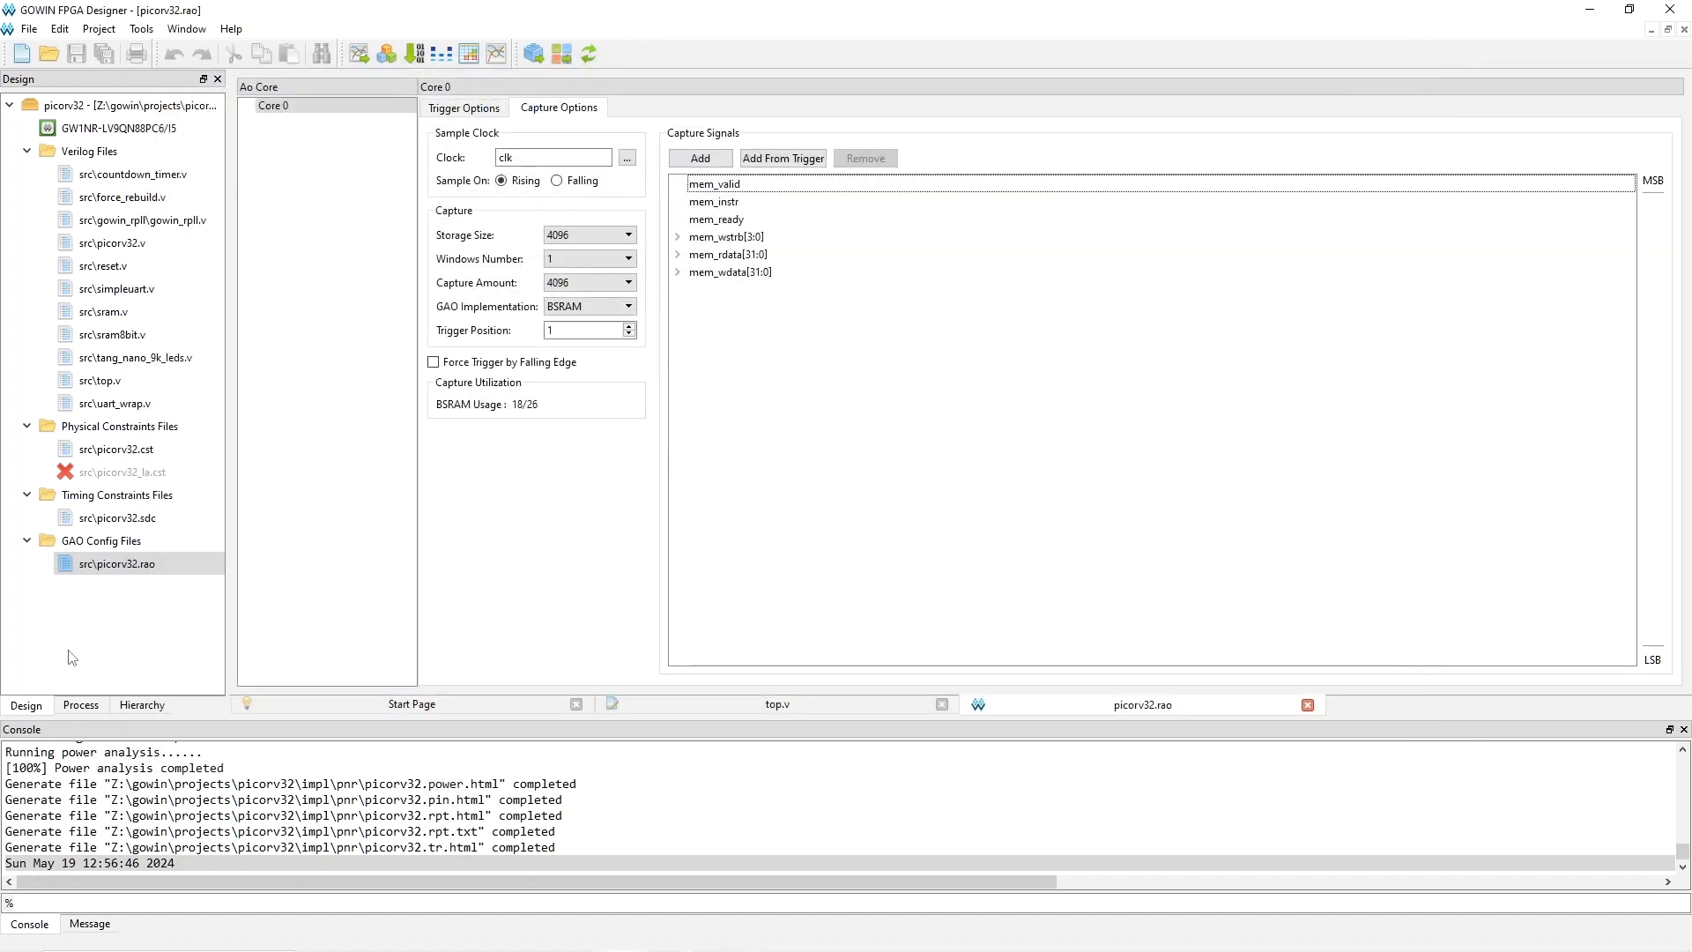
left_click(84, 705)
double_click(115, 309)
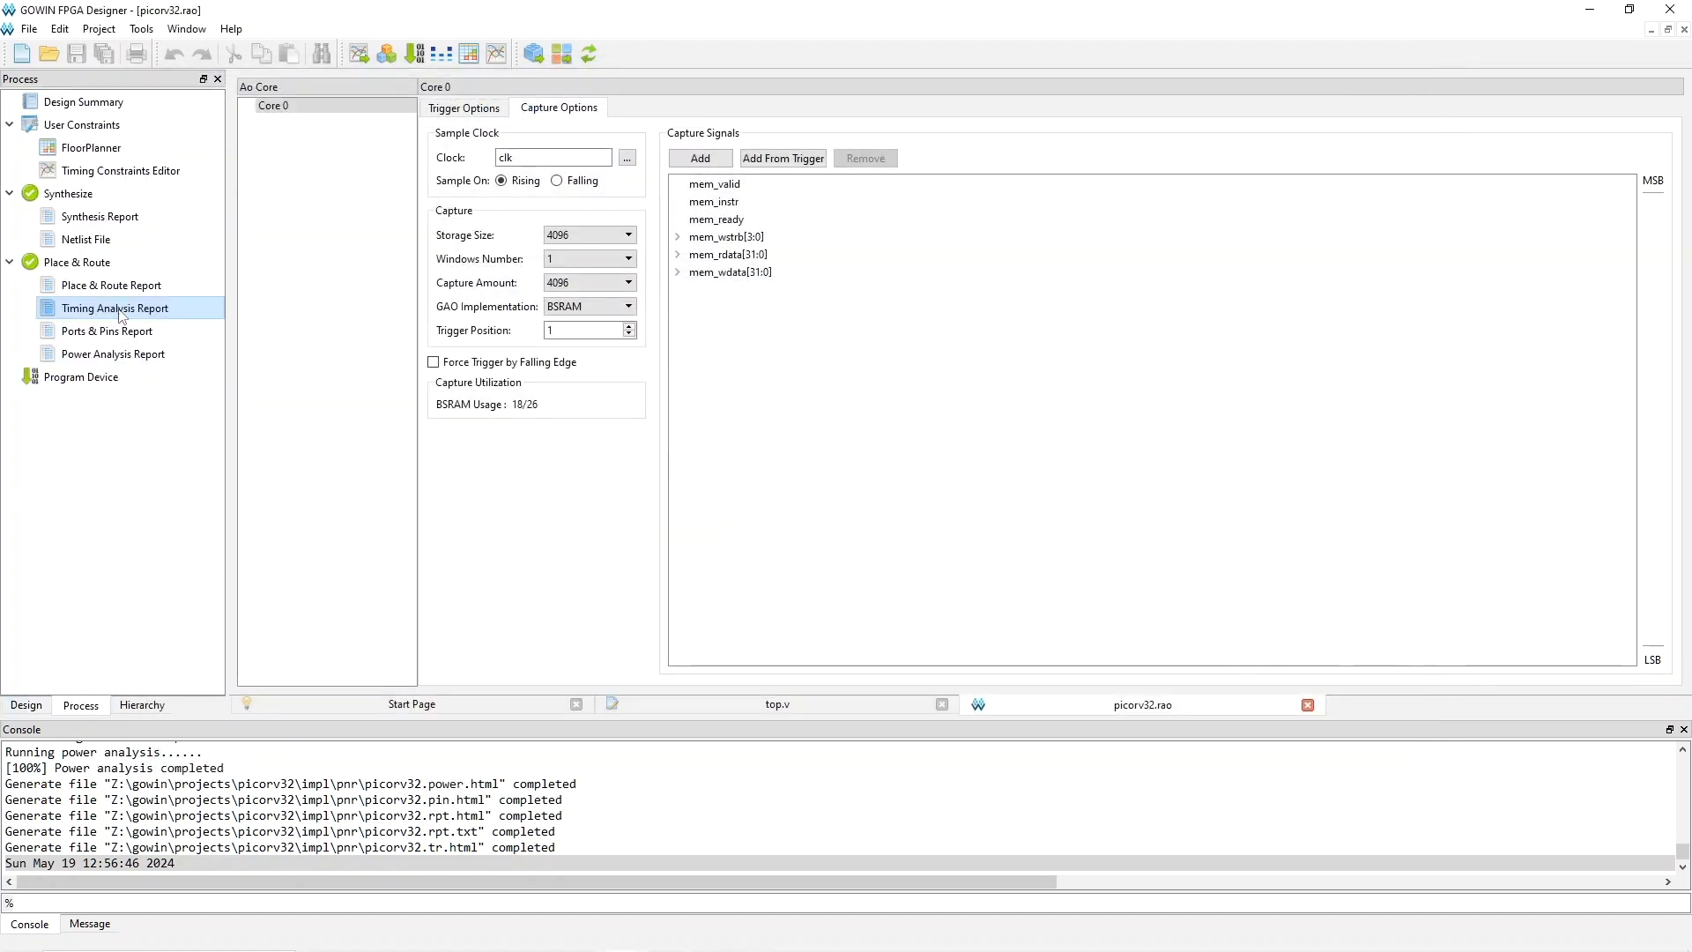
scroll(378, 432, "down", 1)
scroll(379, 431, "up", 1)
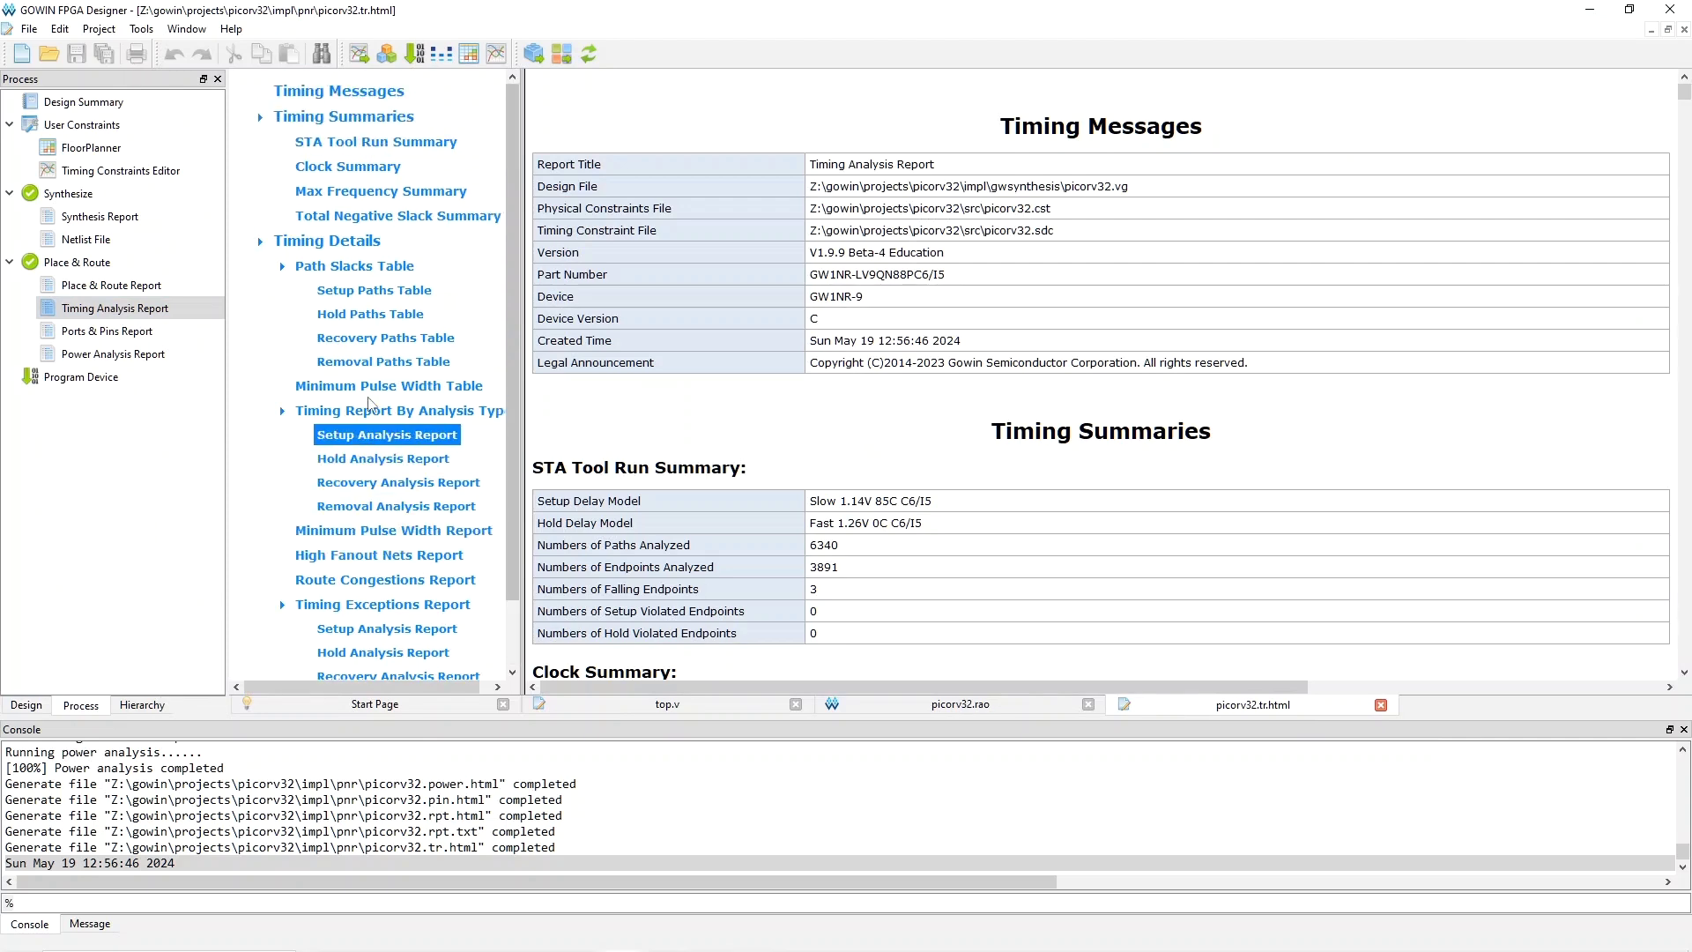
scroll(656, 289, "down", 4)
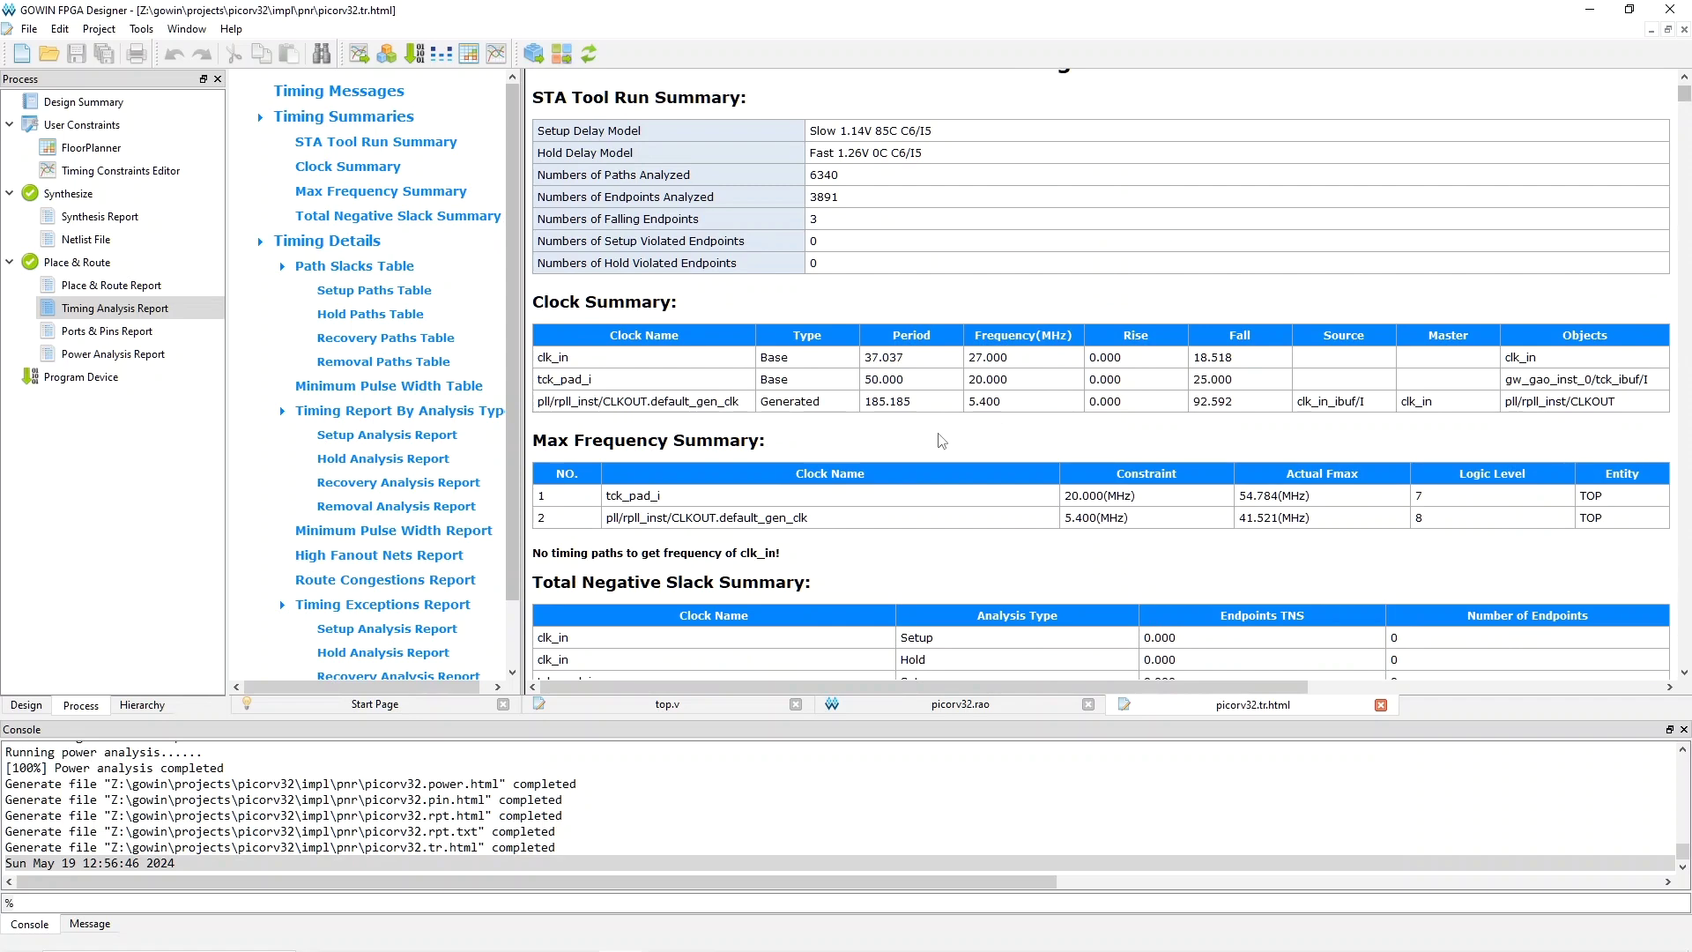
left_click(1381, 705)
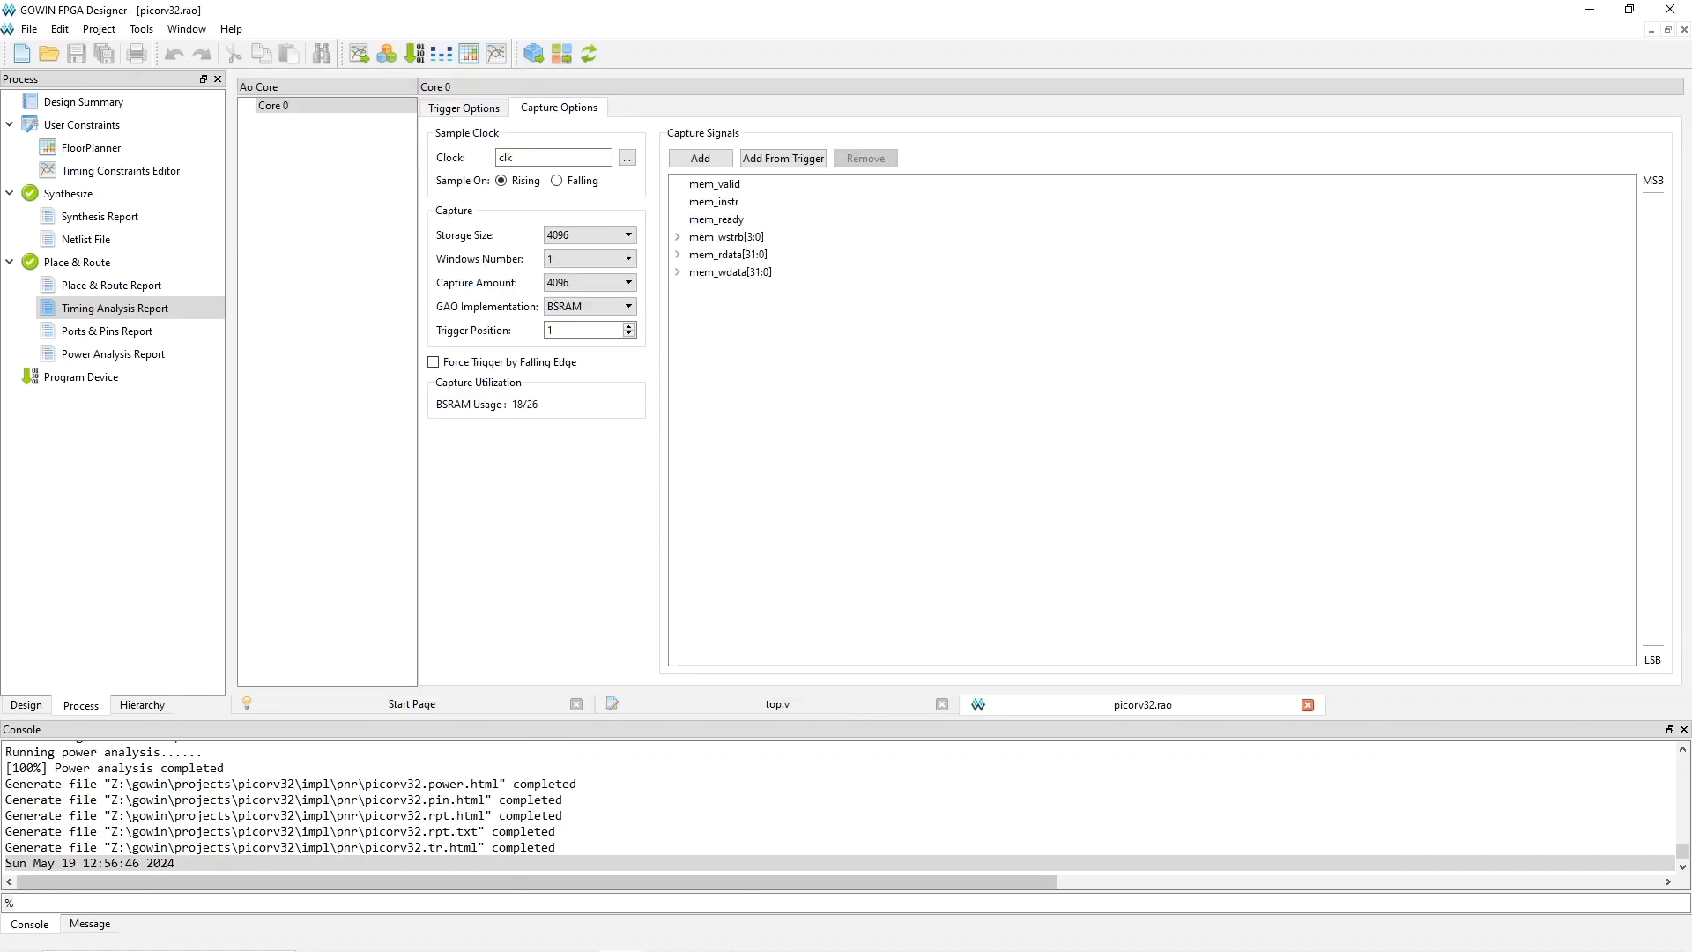
mouse_move(704, 946)
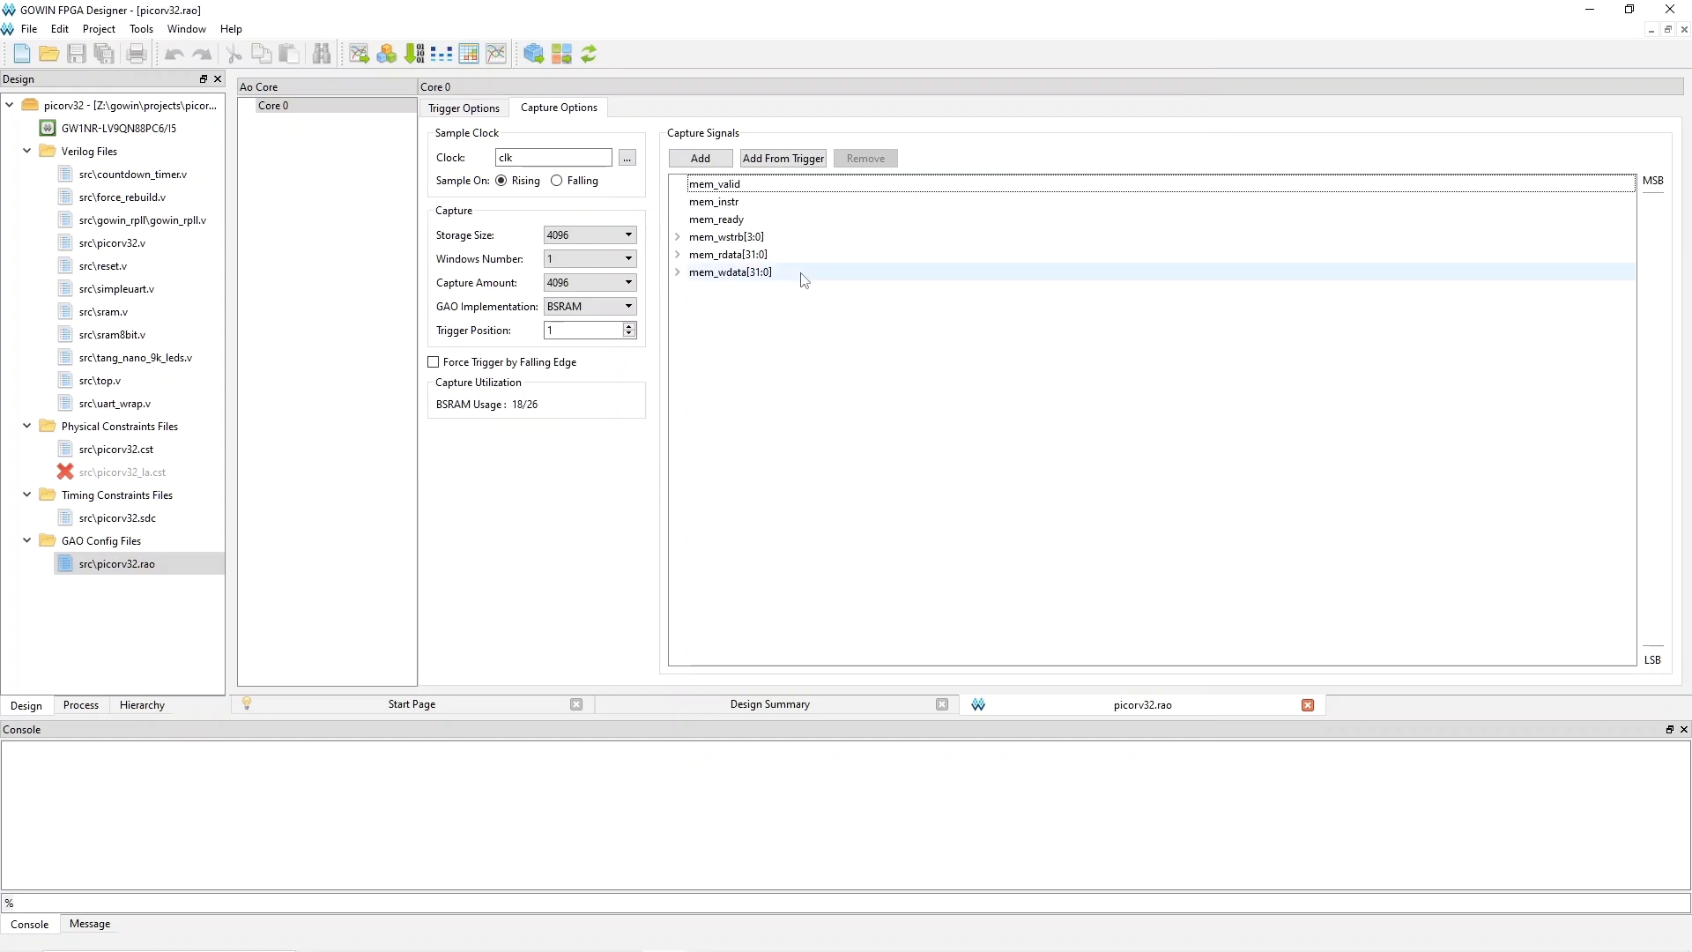
Step: Remove mem_wdata[31:0] from the capture signals, save the config, and rerun synthesis
left_click(721, 273)
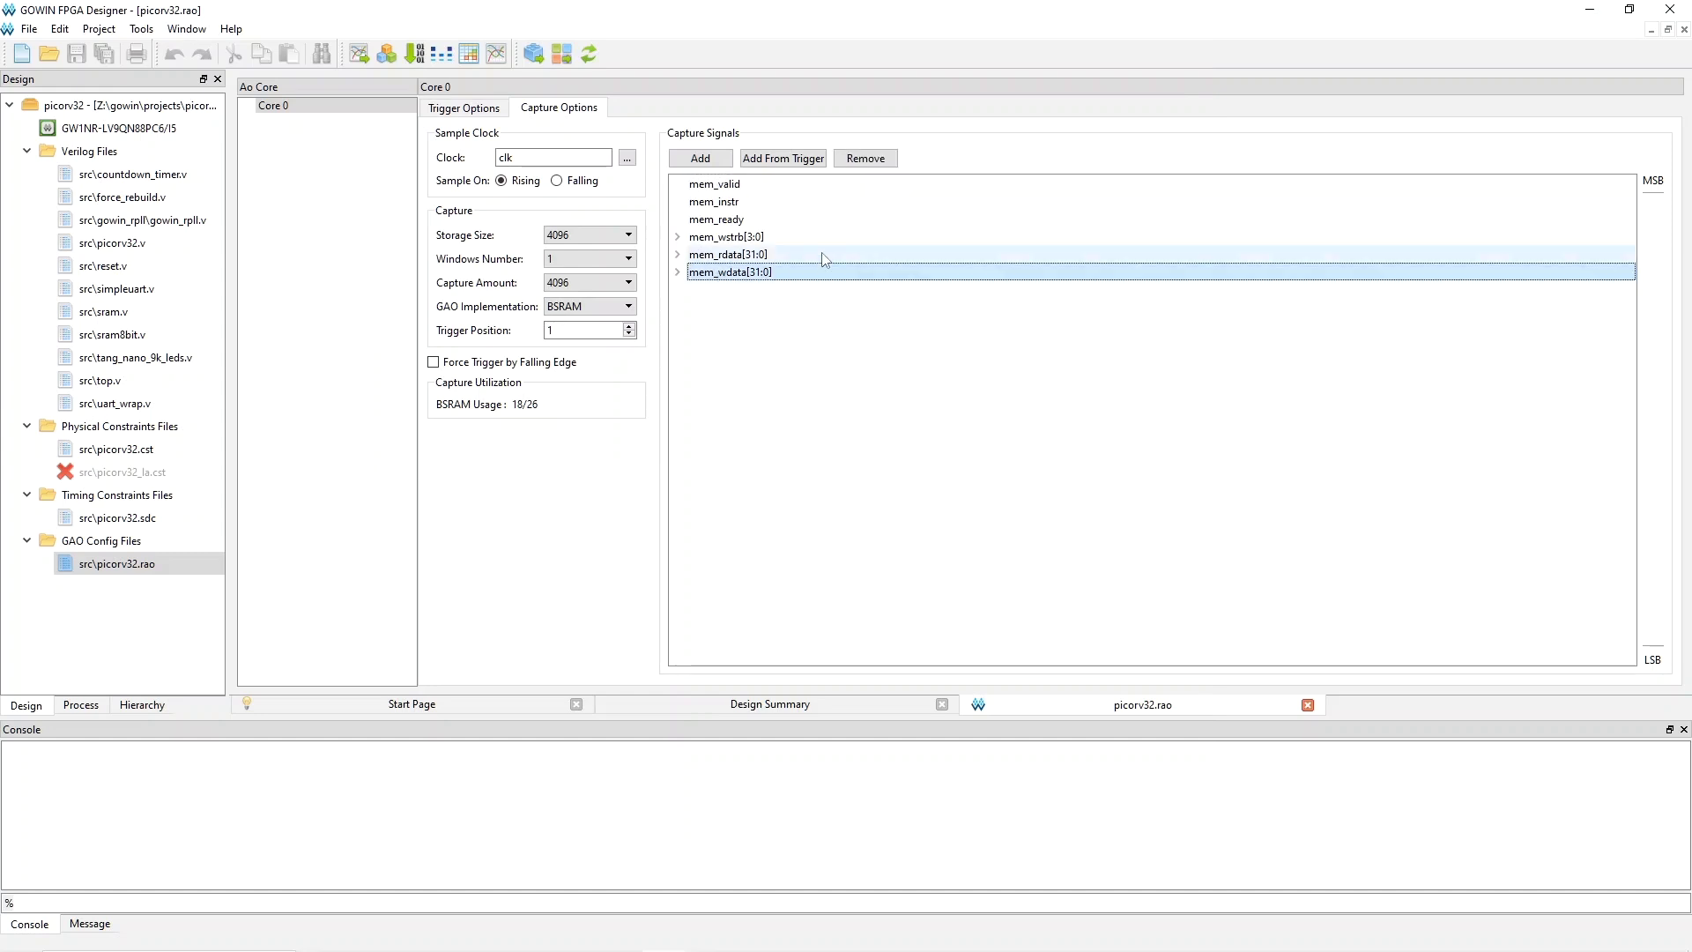
left_click(866, 160)
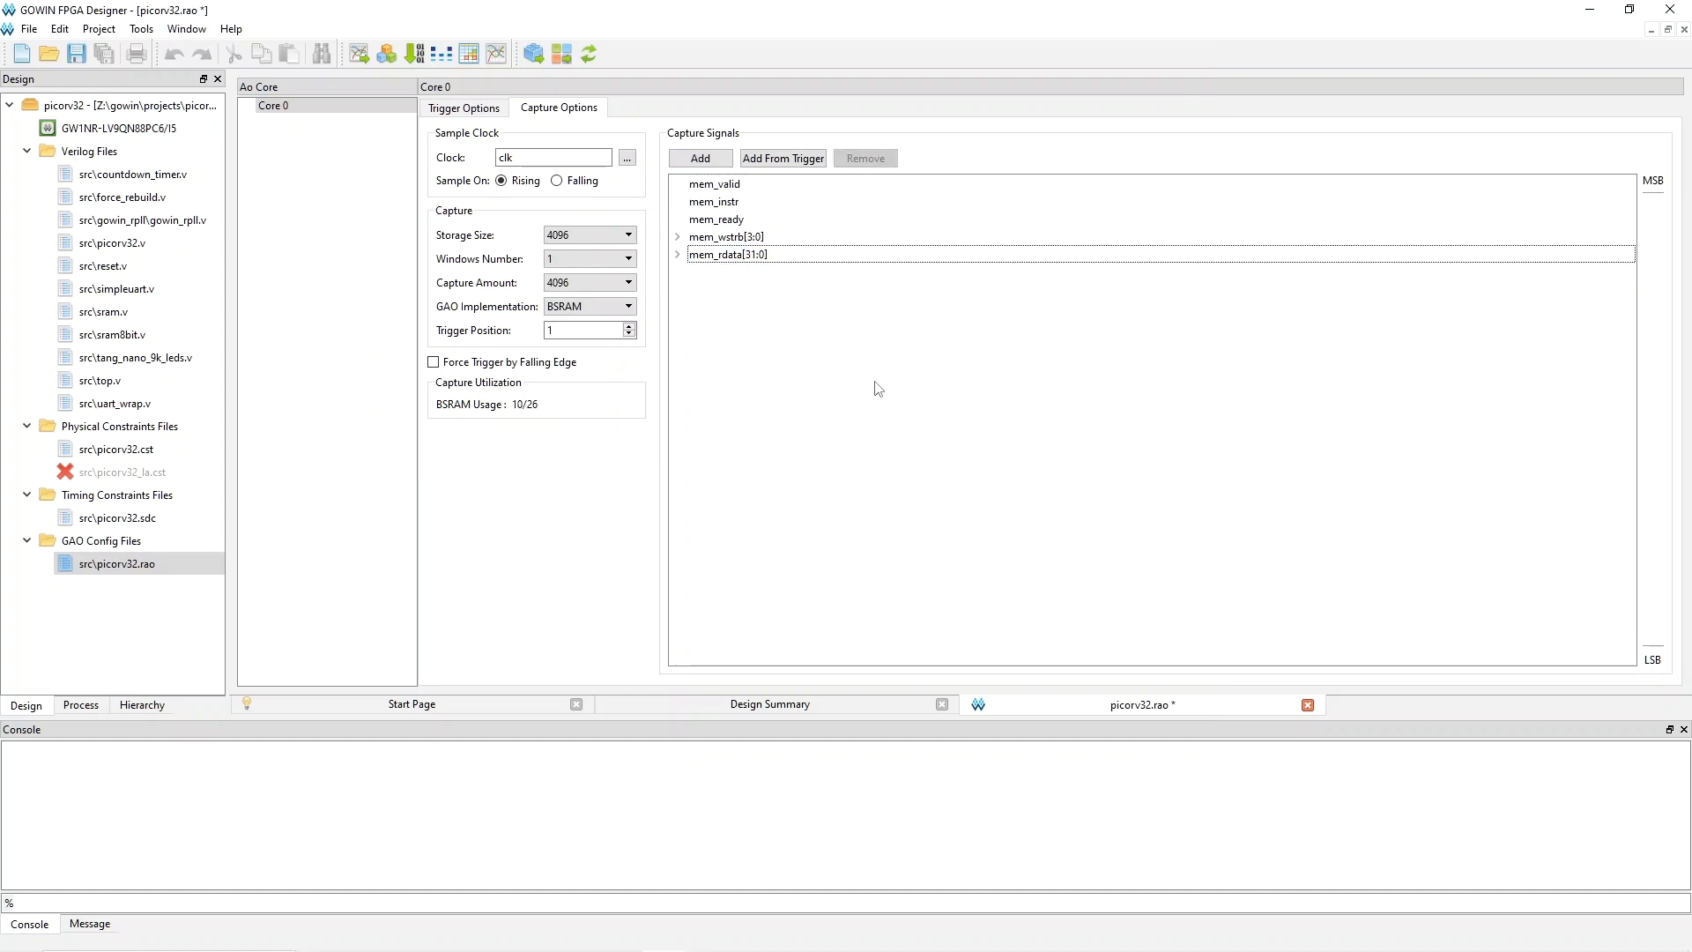
key("ctrl+s")
left_click(590, 53)
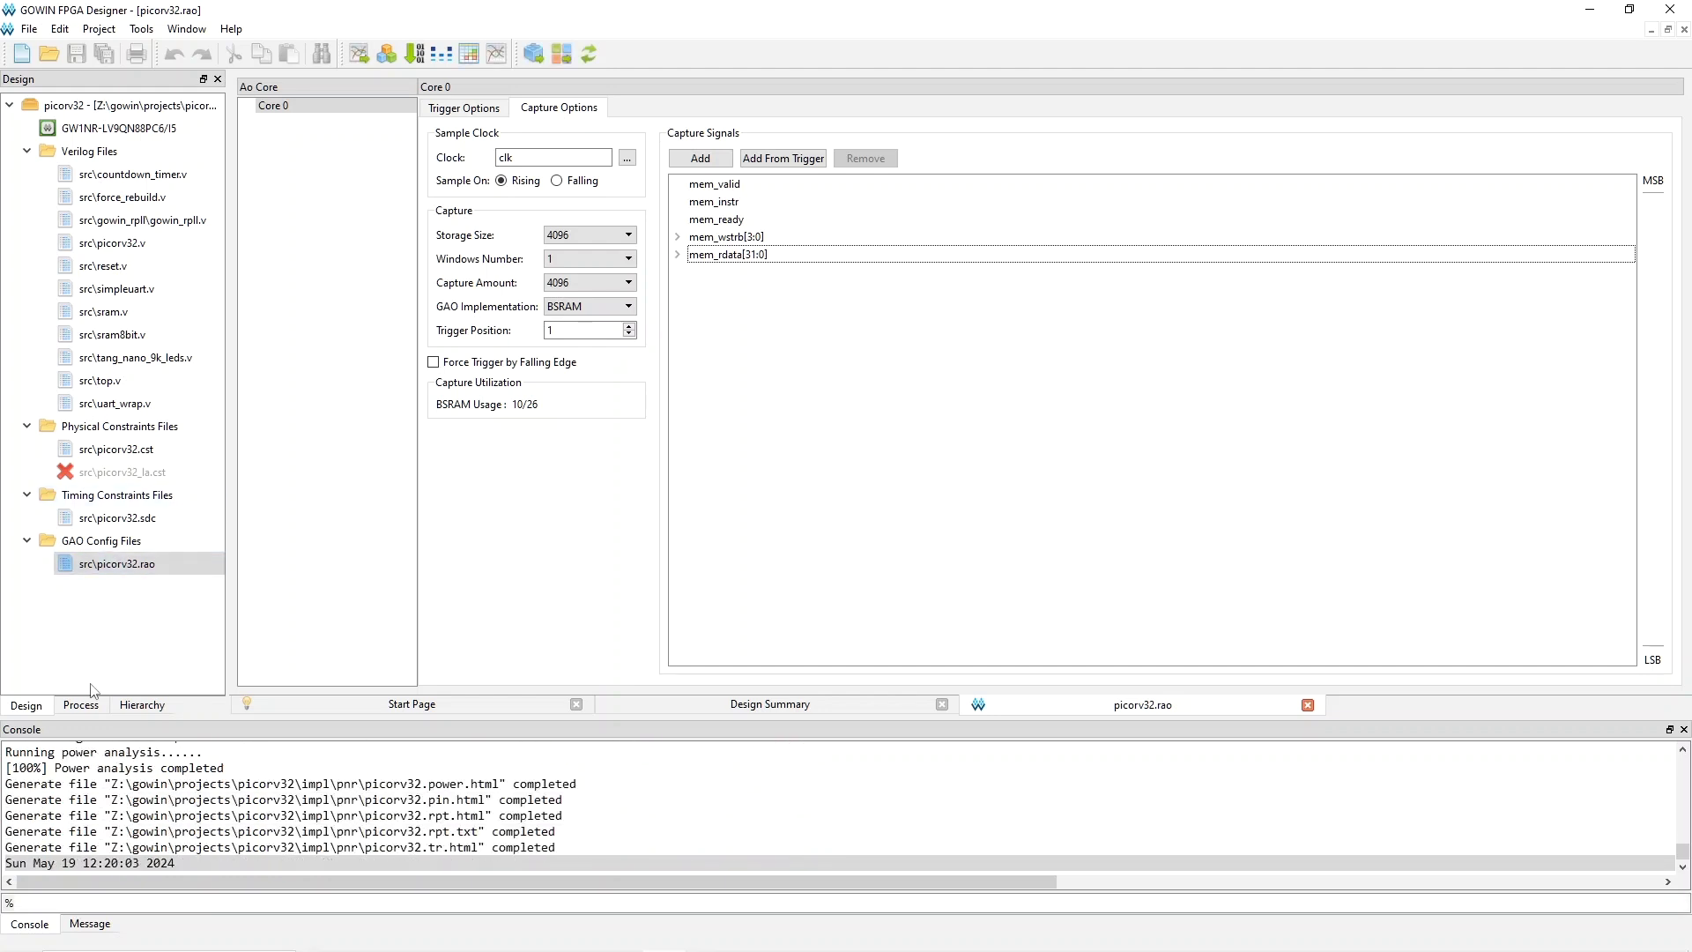
Step: Review the Timing Analysis Report from the Process list, then close it
left_click(74, 712)
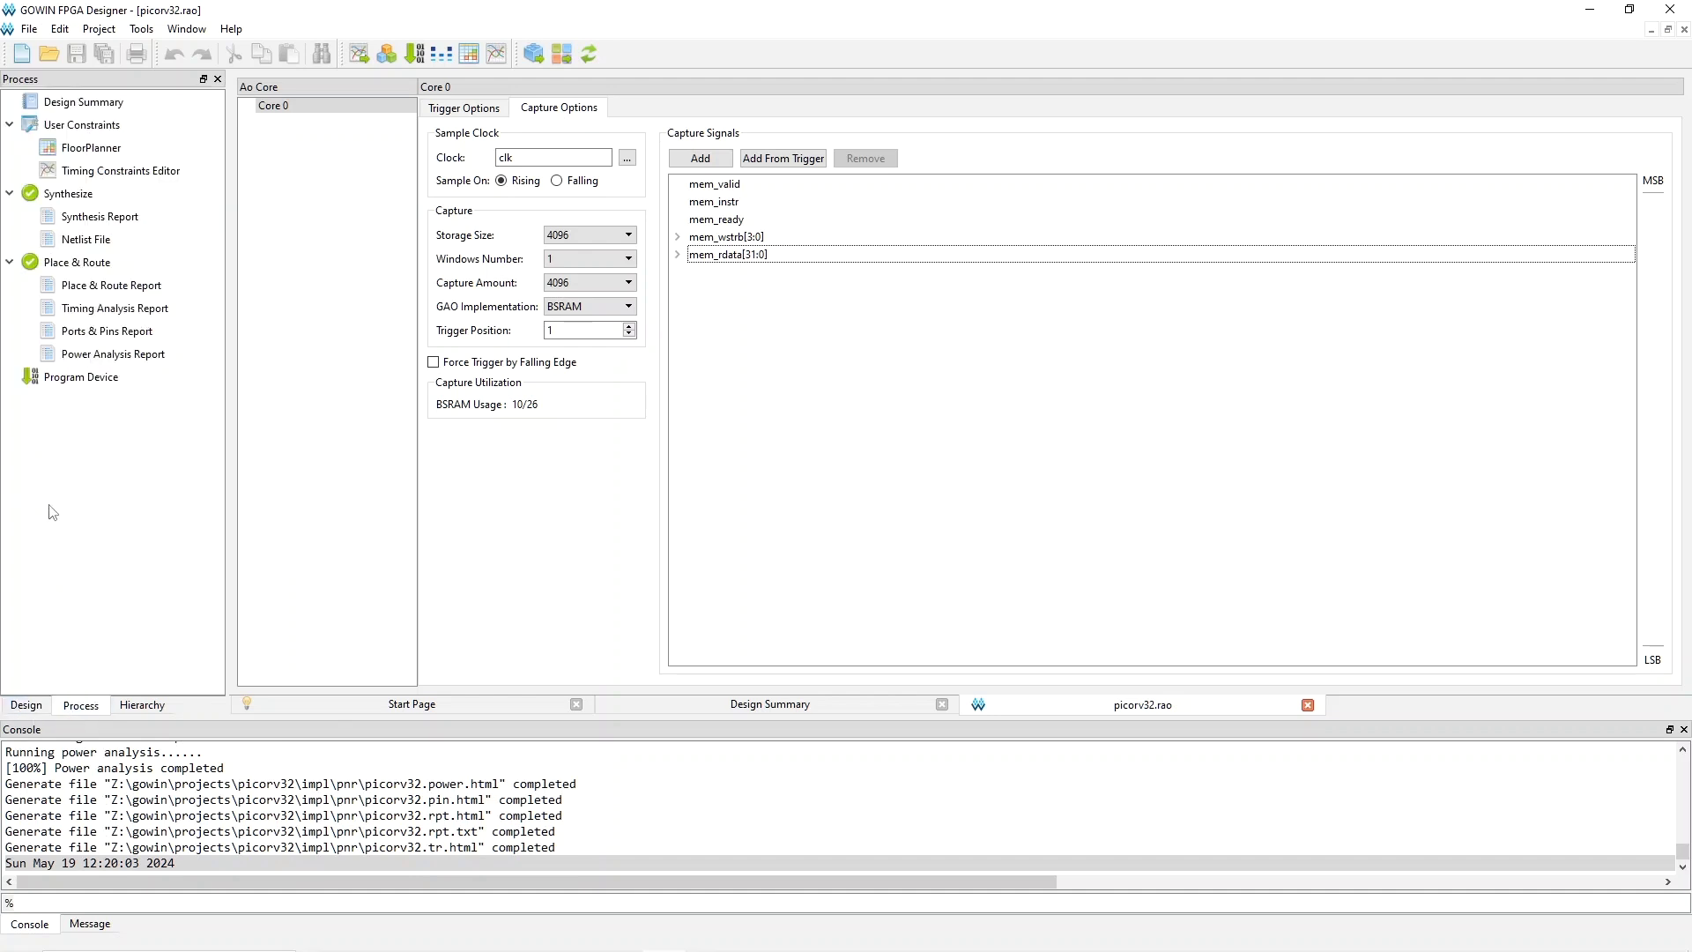
double_click(115, 310)
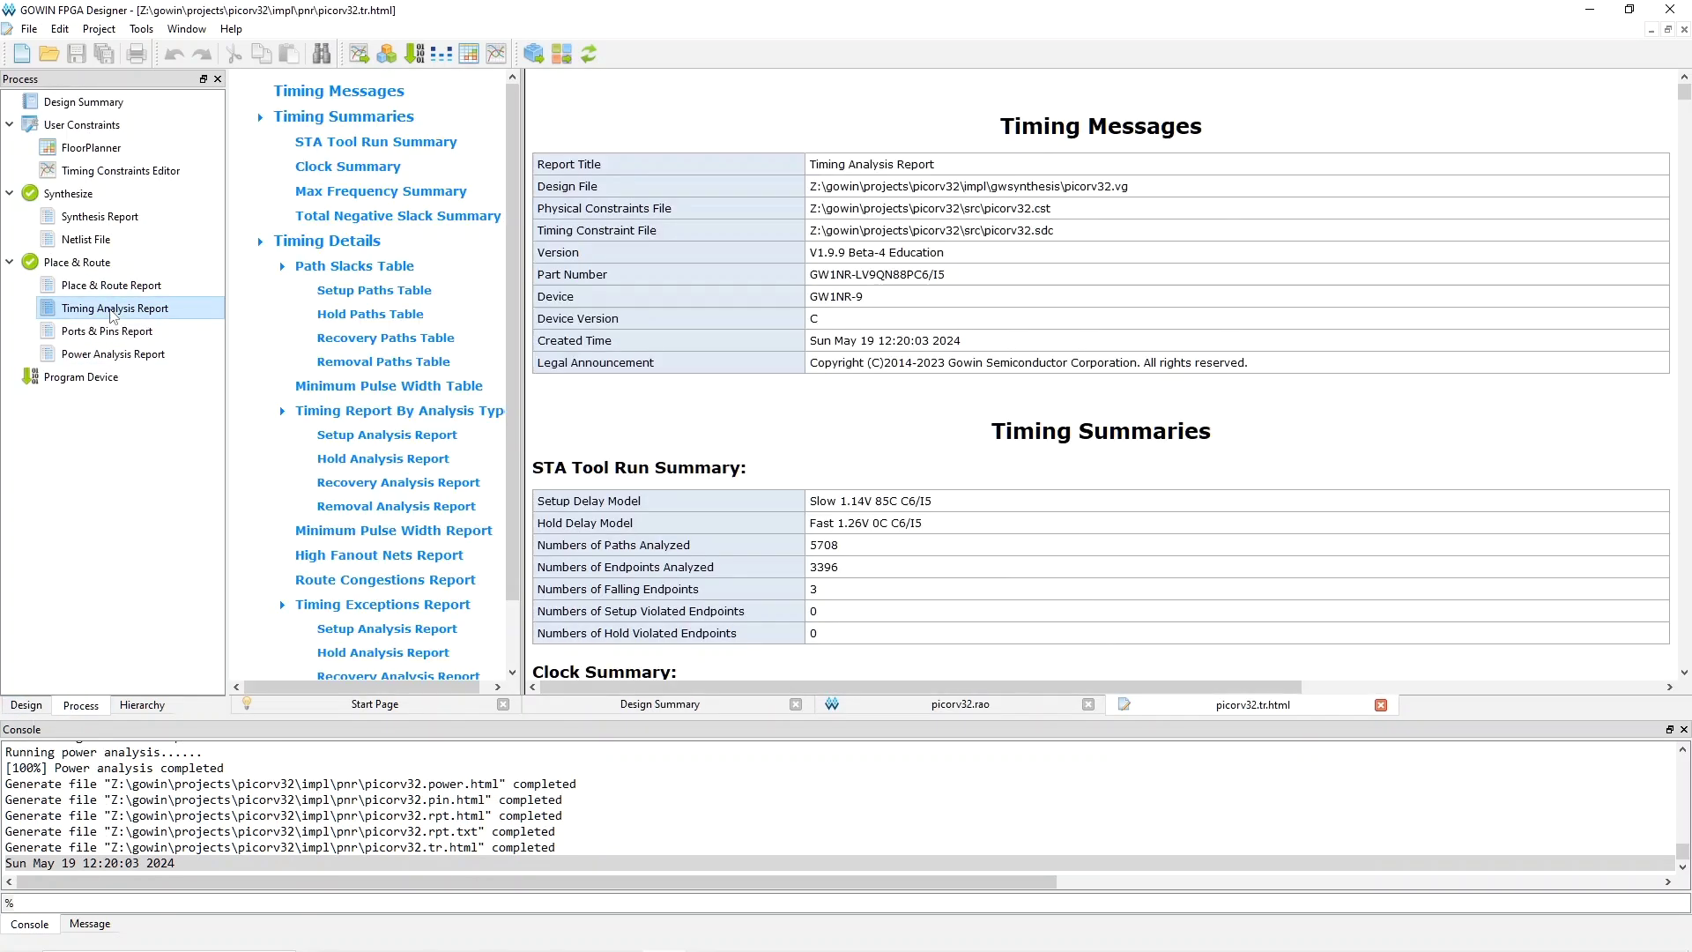
scroll(690, 325, "down", 4)
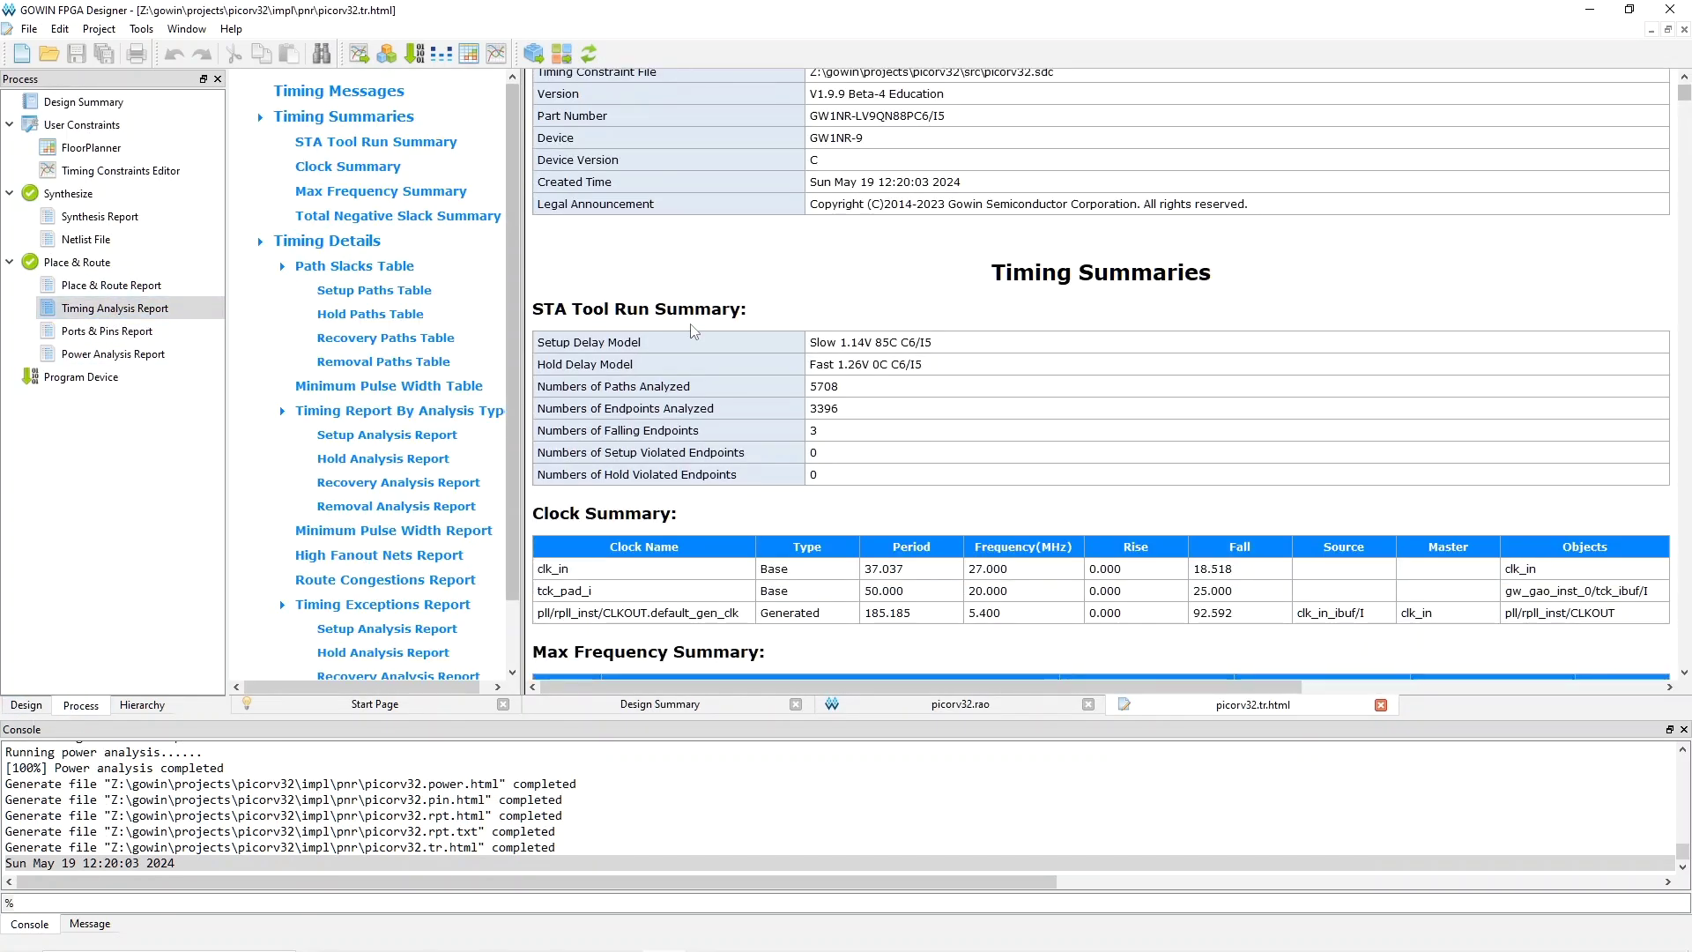
left_click(1380, 704)
left_click(1005, 432)
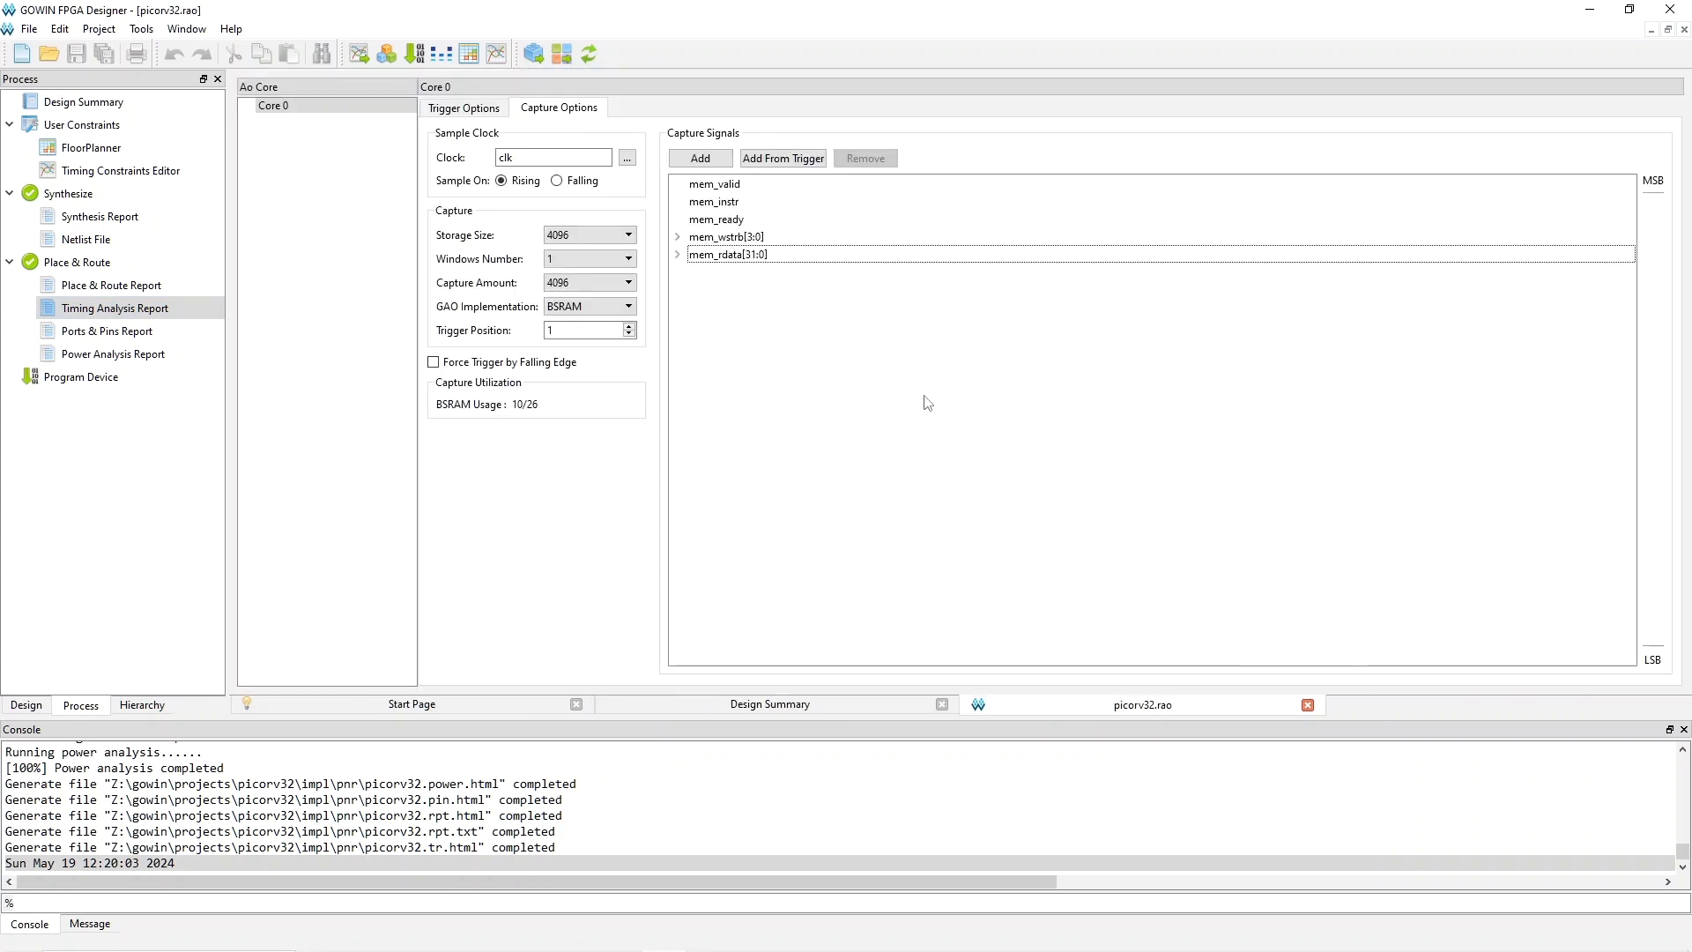
Step: Load the rebuilt ao_0.fs into the GW1NR-9C's SRAM with Gowin Programmer, then close it
left_click(413, 54)
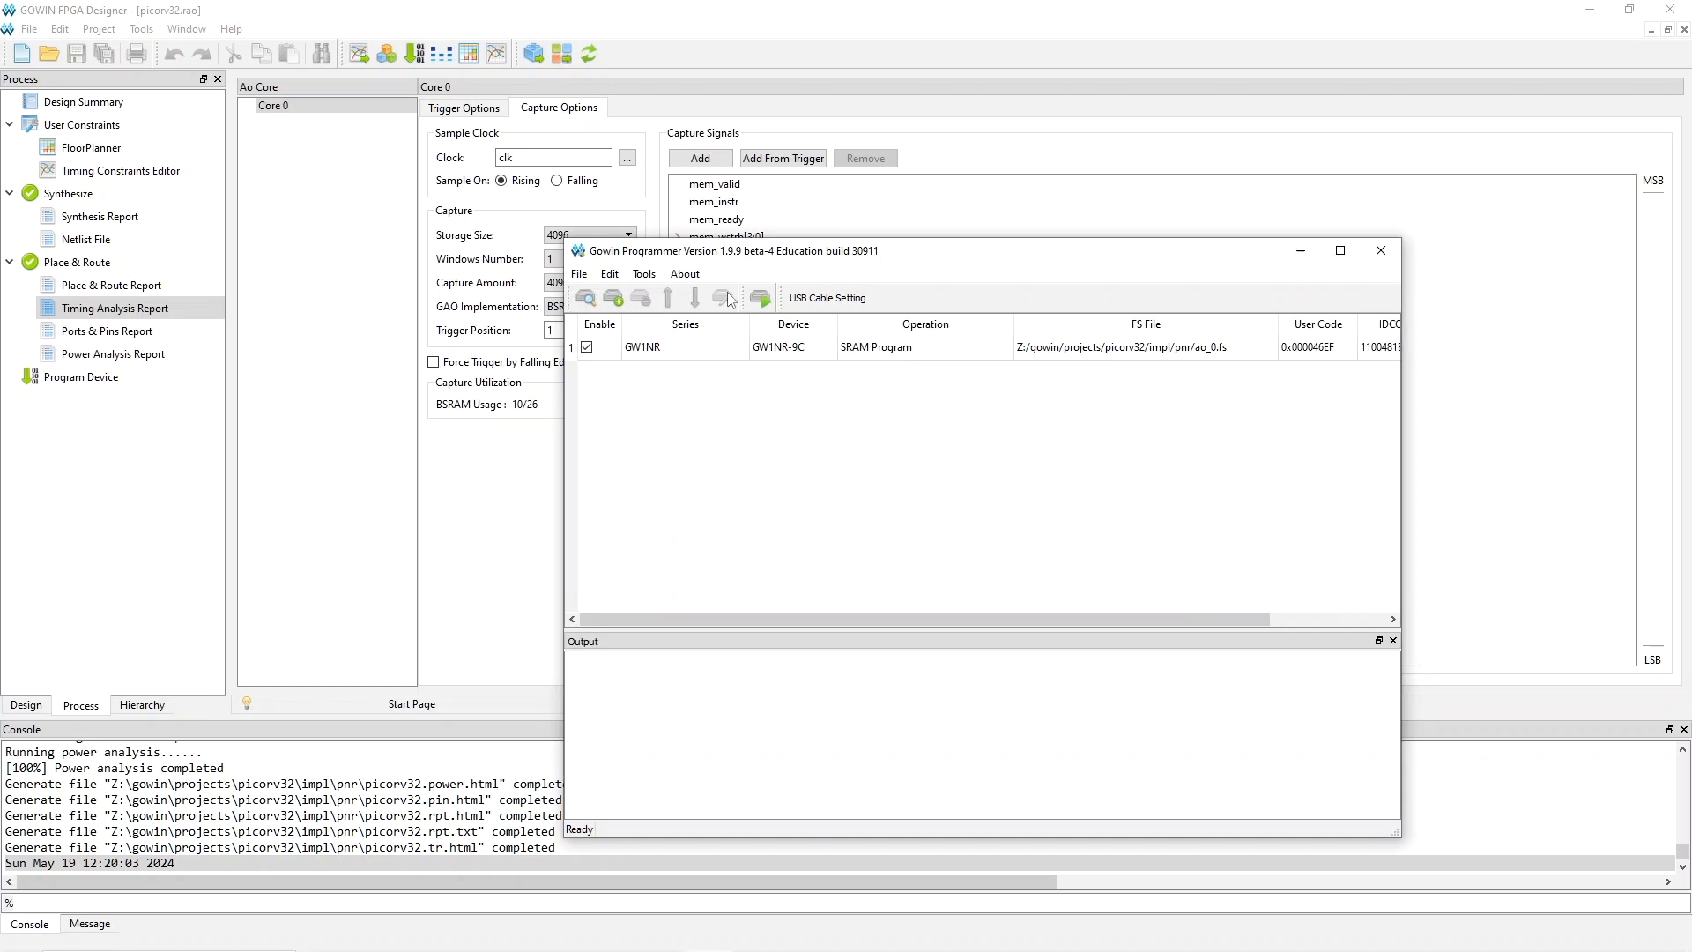
left_click(758, 299)
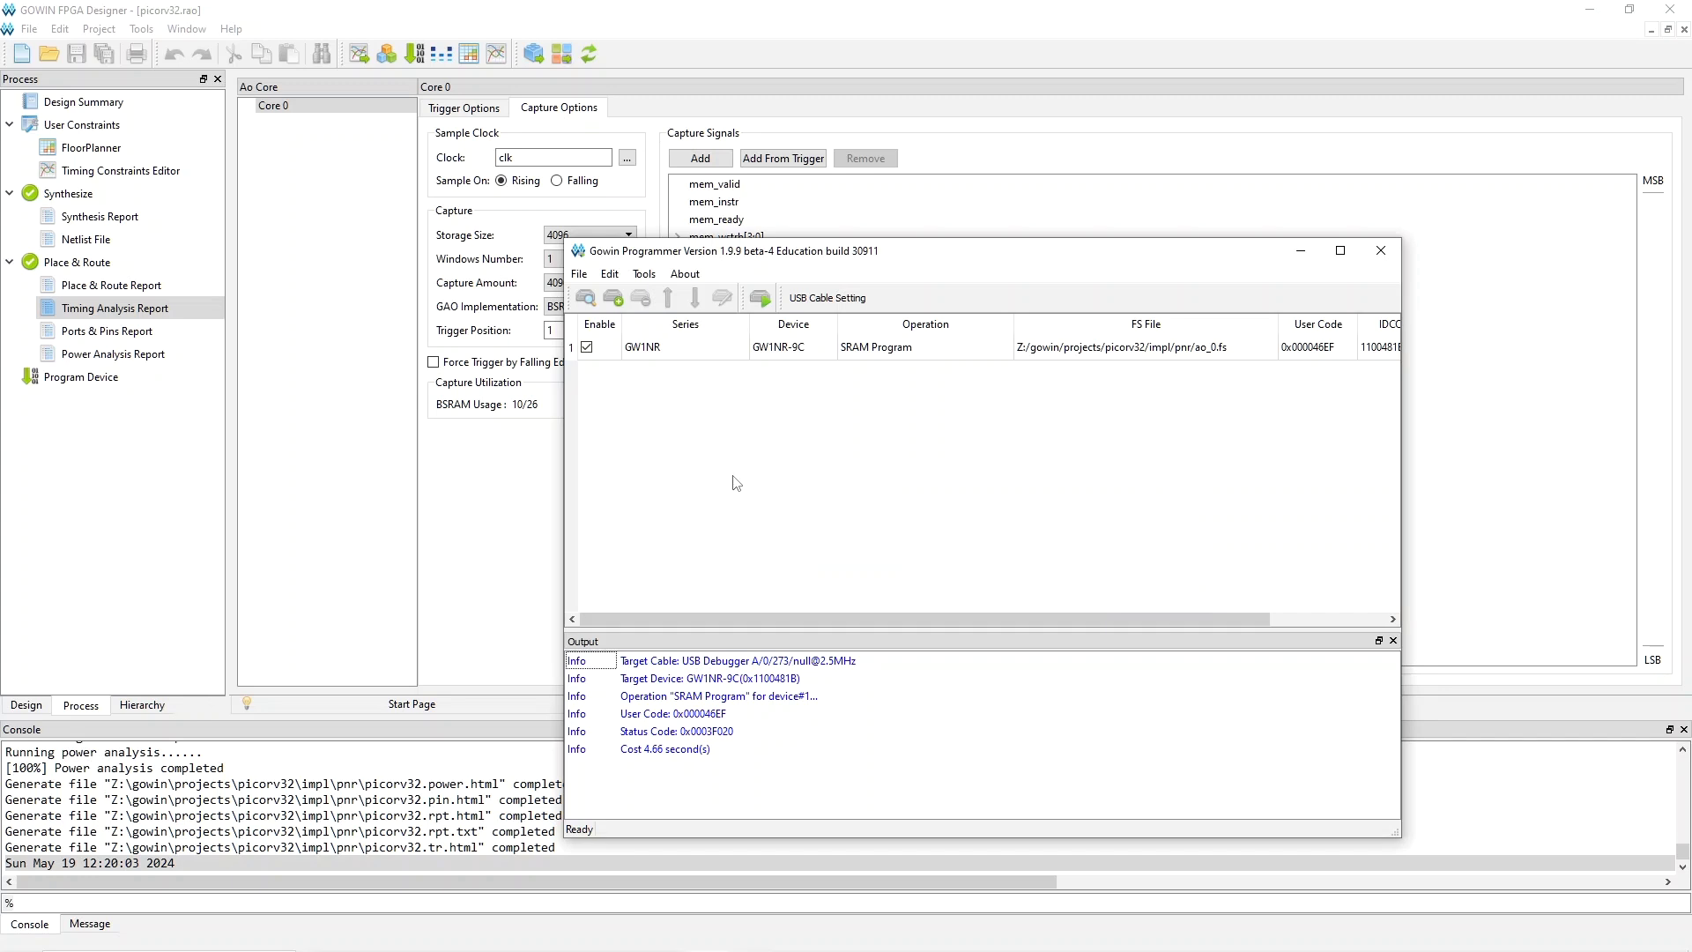
left_click(1381, 257)
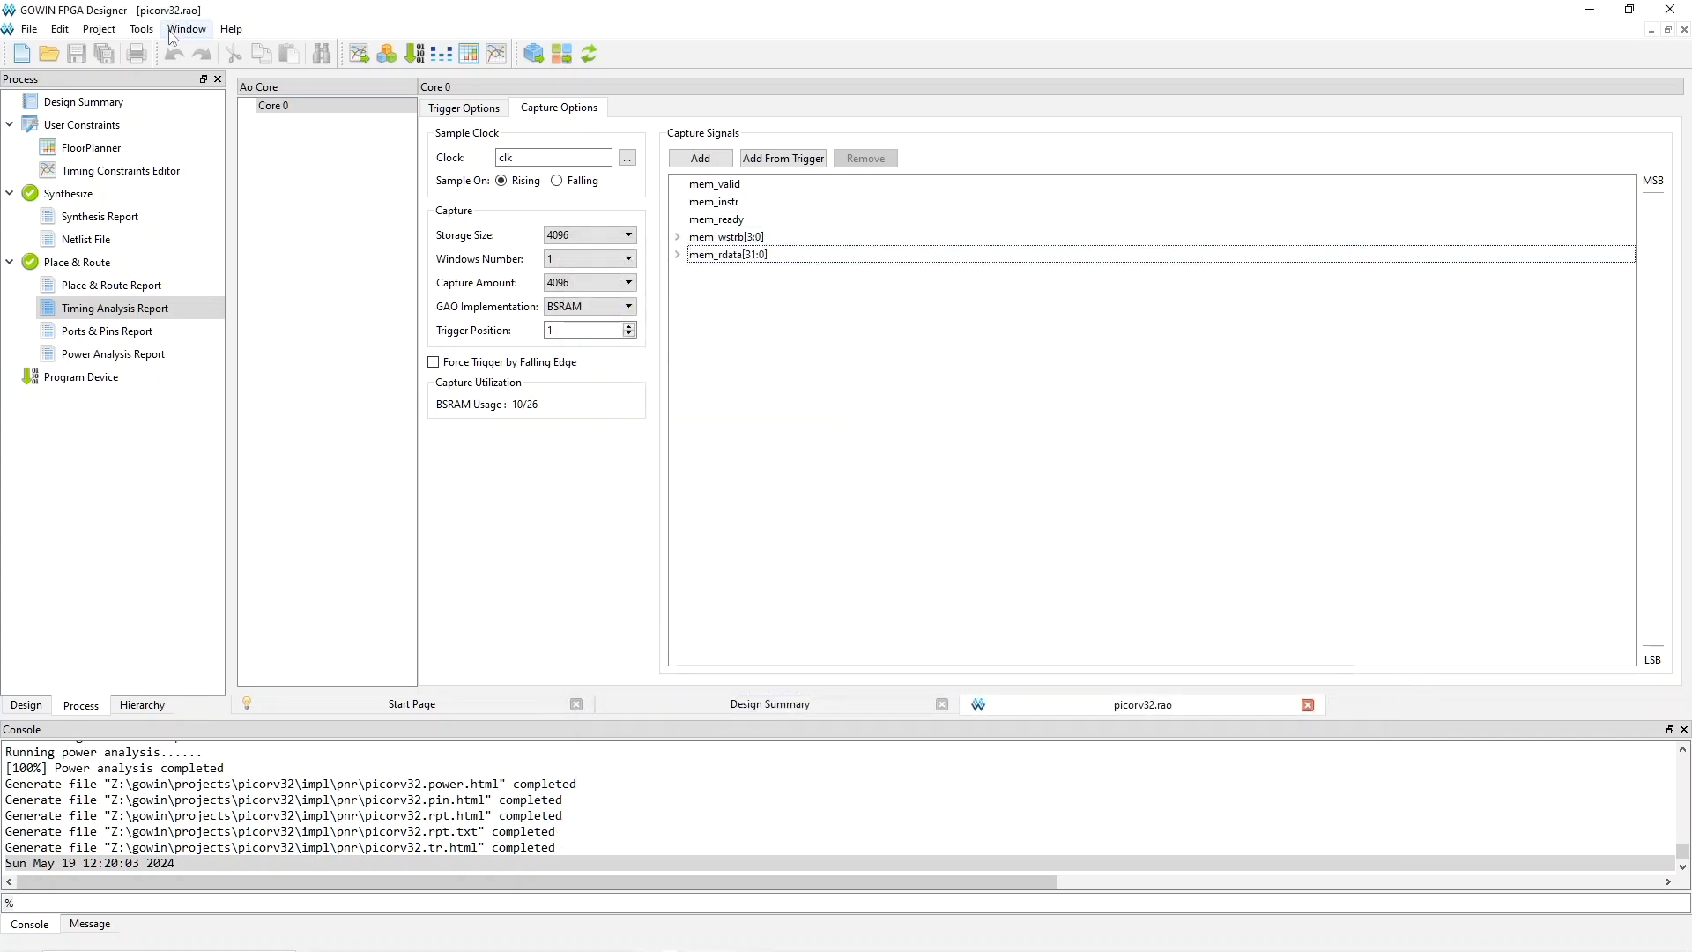
Step: Open the Analyzer Oscilloscope on Gowin USB Cable(FT2CH) and capture the mem_valid, mem_ready, mem_rdata waveforms
left_click(141, 29)
left_click(167, 77)
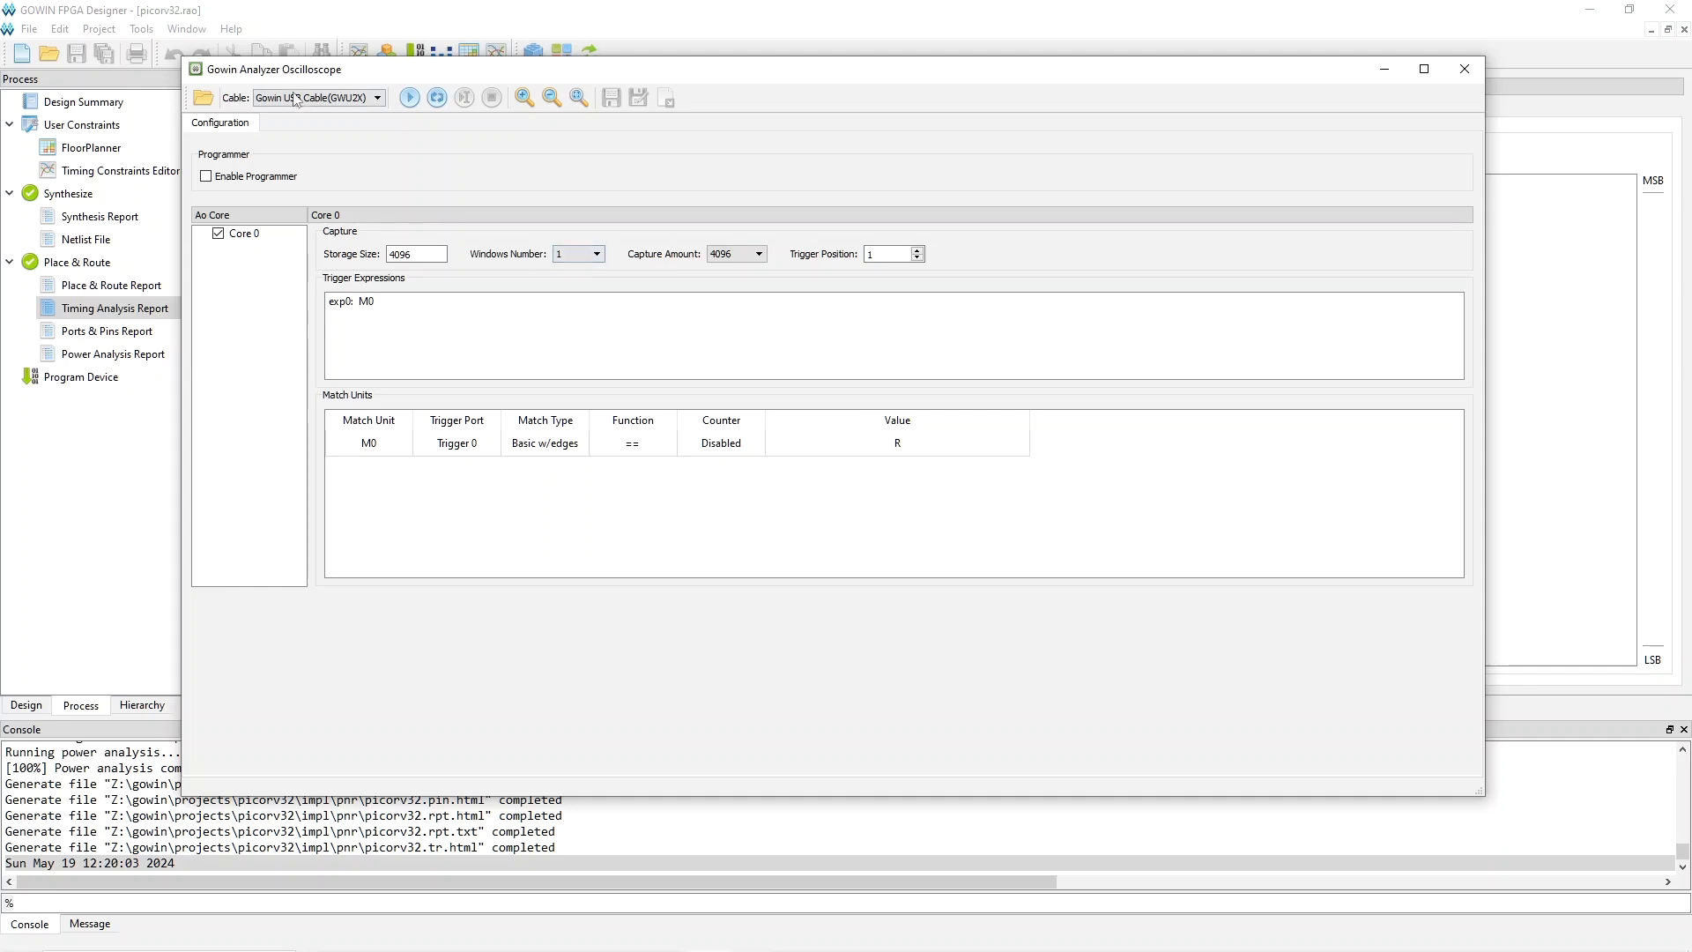
left_click(297, 98)
left_click(316, 124)
left_click(436, 99)
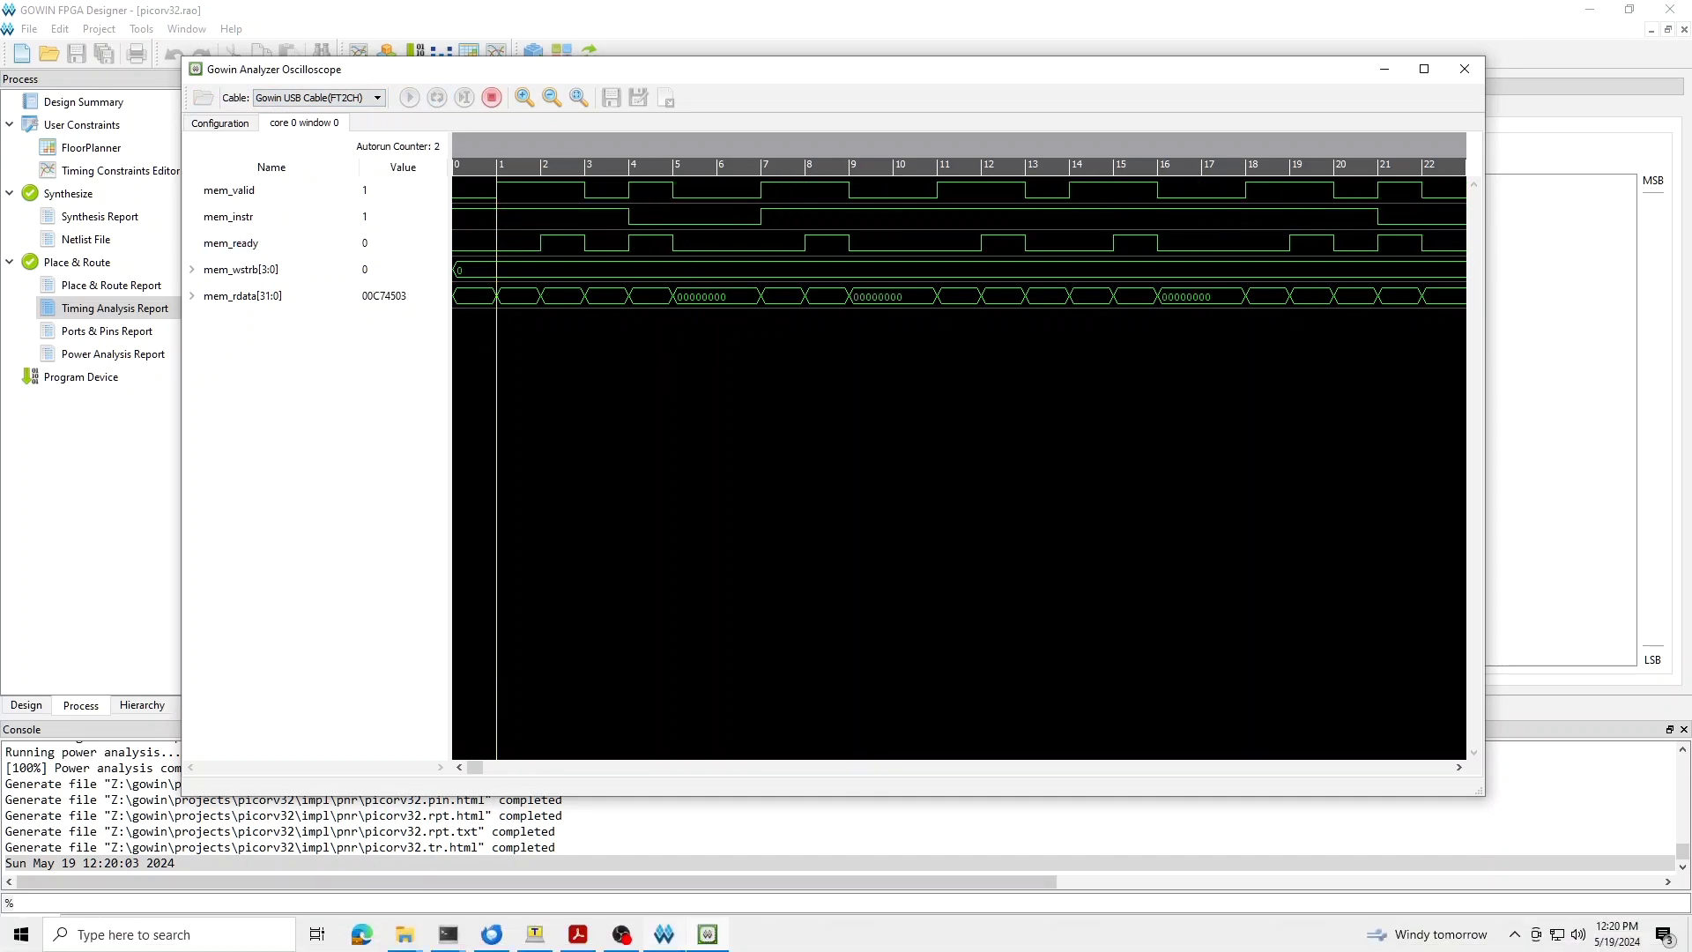
mouse_move(665, 945)
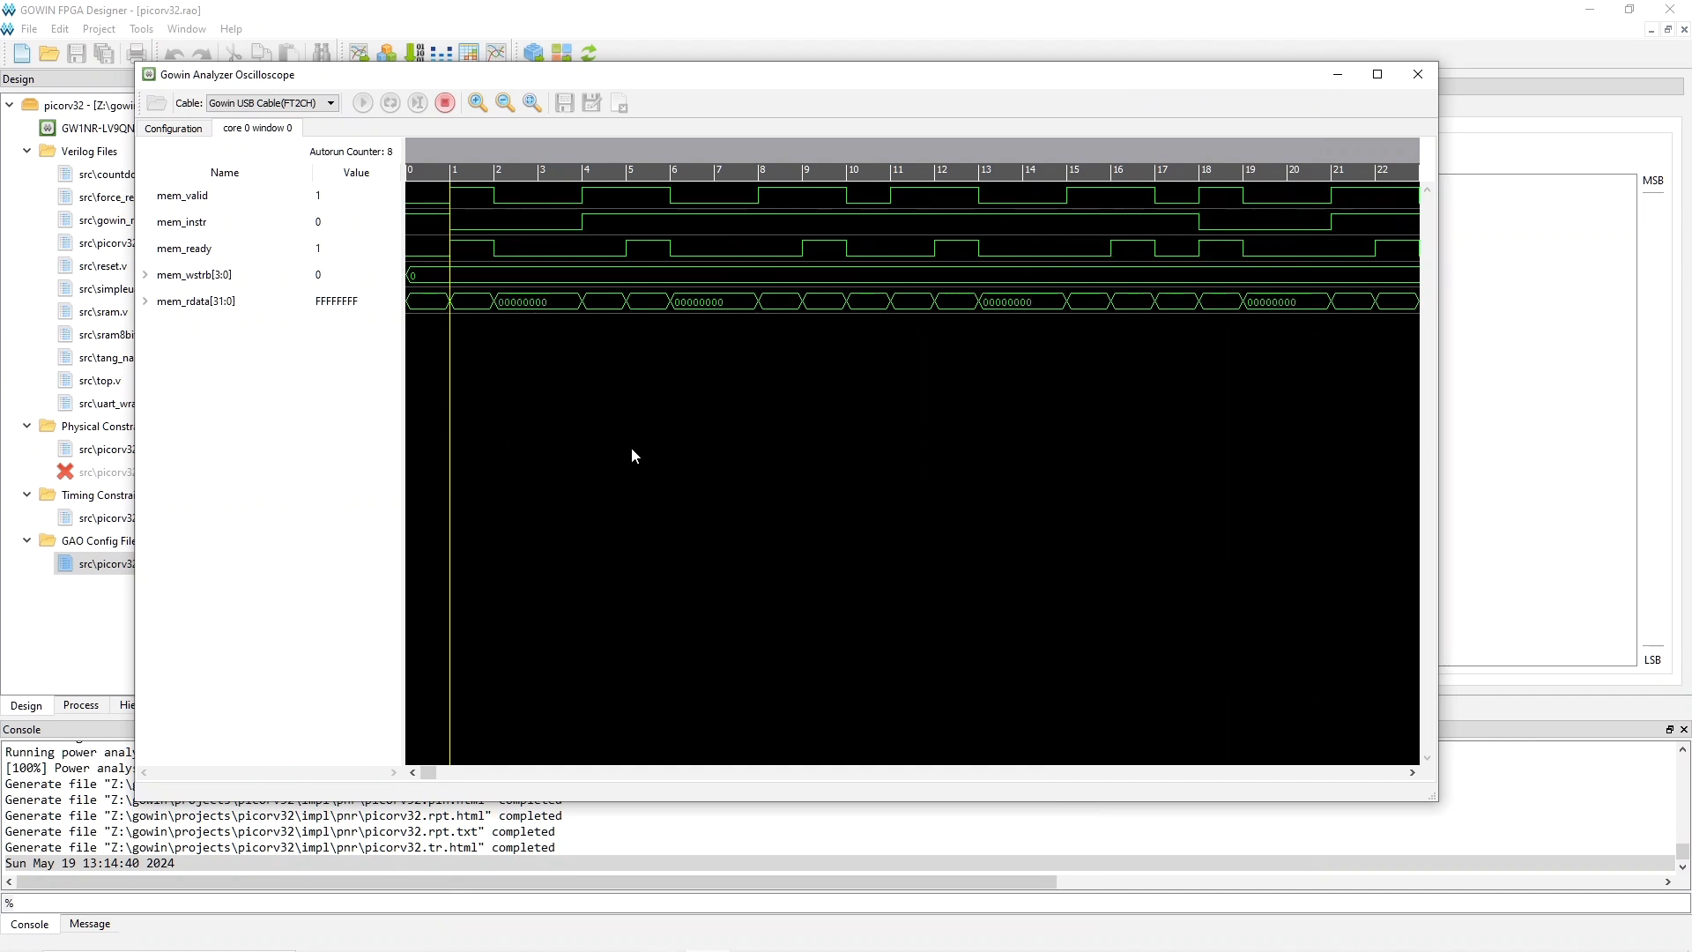
Step: Stop the capture, dismiss the Capture Stopped message, and start a fresh run
left_click(445, 104)
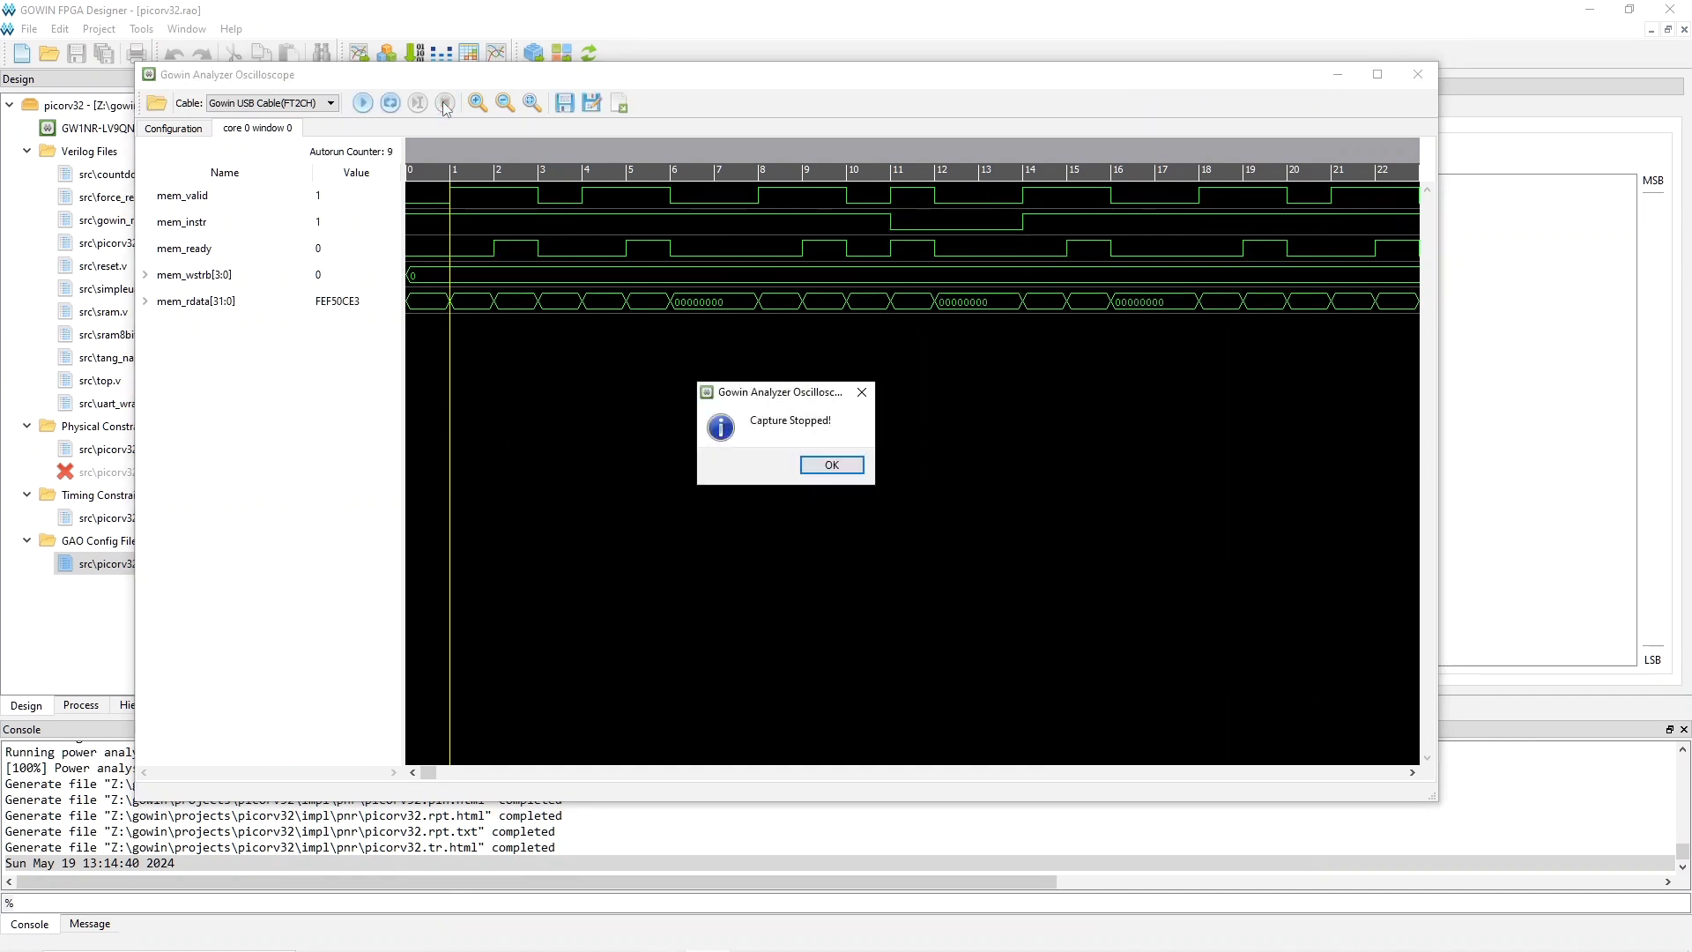
left_click(828, 465)
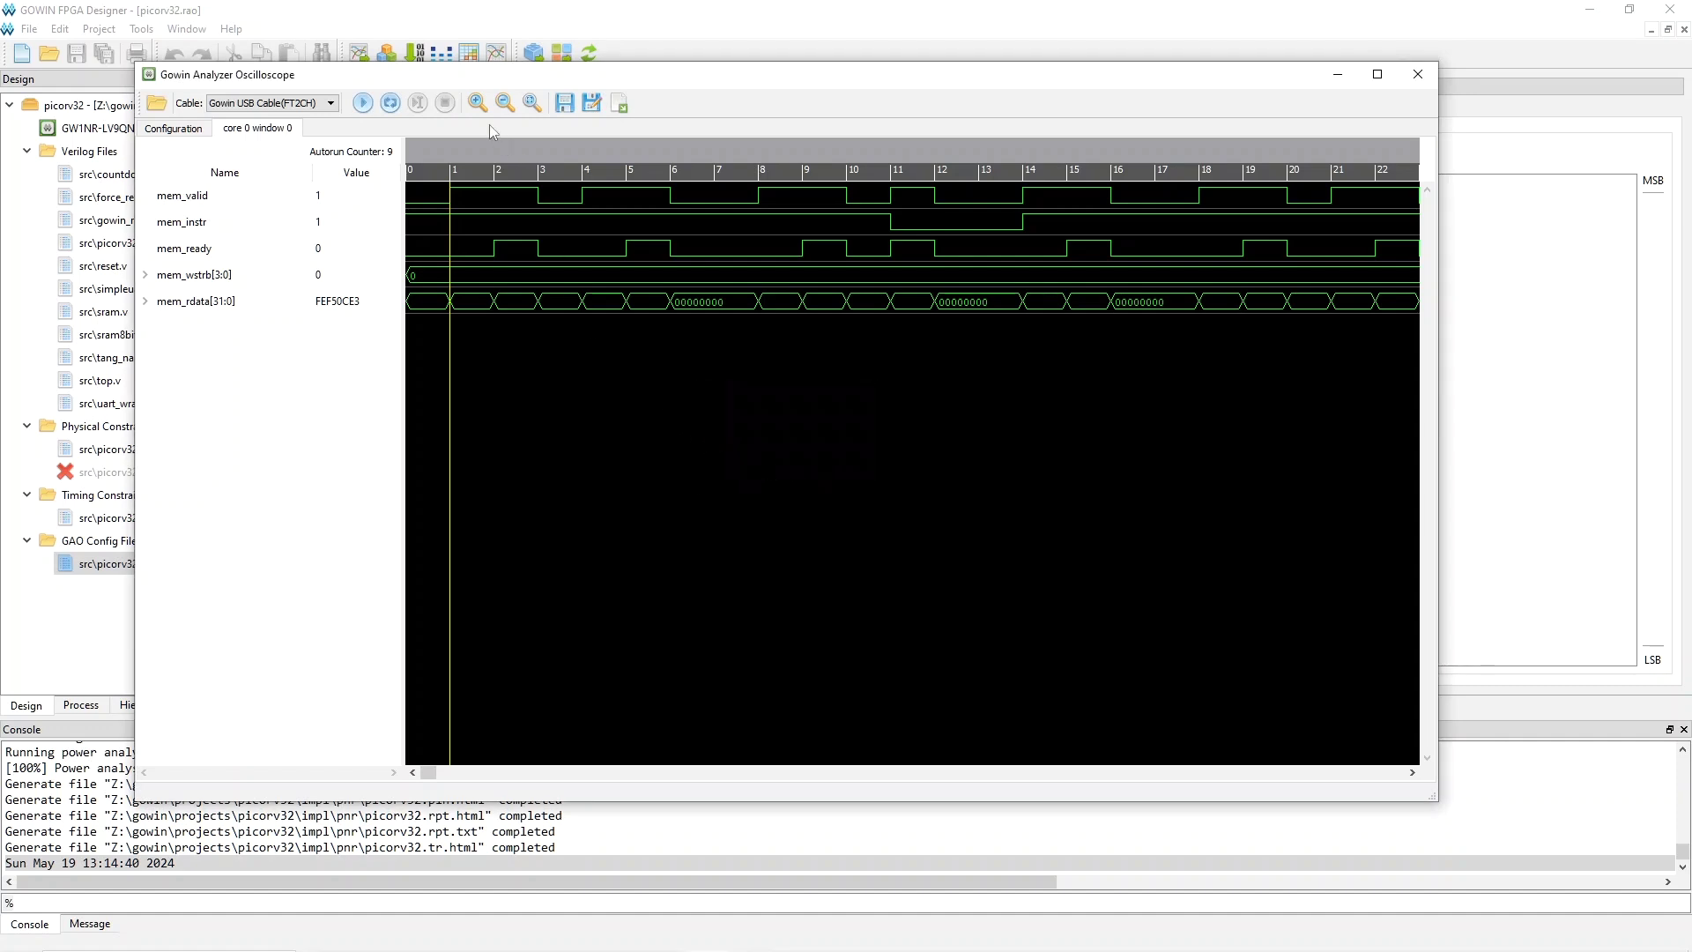
left_click(362, 104)
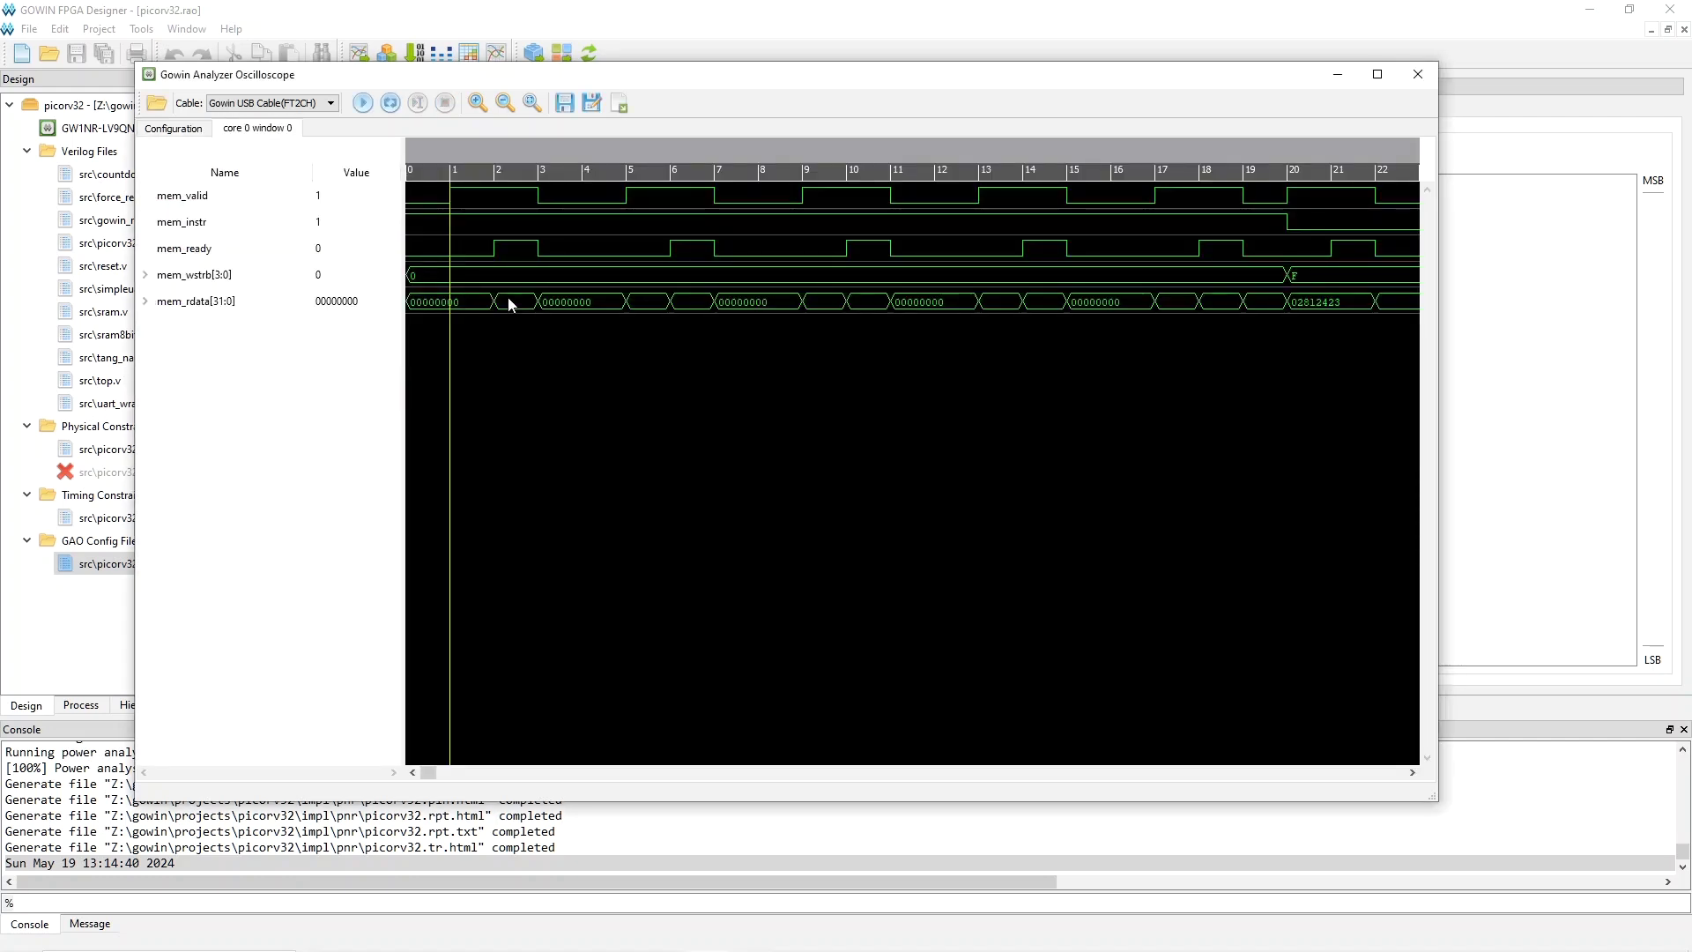
Step: Zoom into the waveform so mem_rdata reads 00002137, 398000EF and FD010113
right_click(524, 360)
left_click(554, 368)
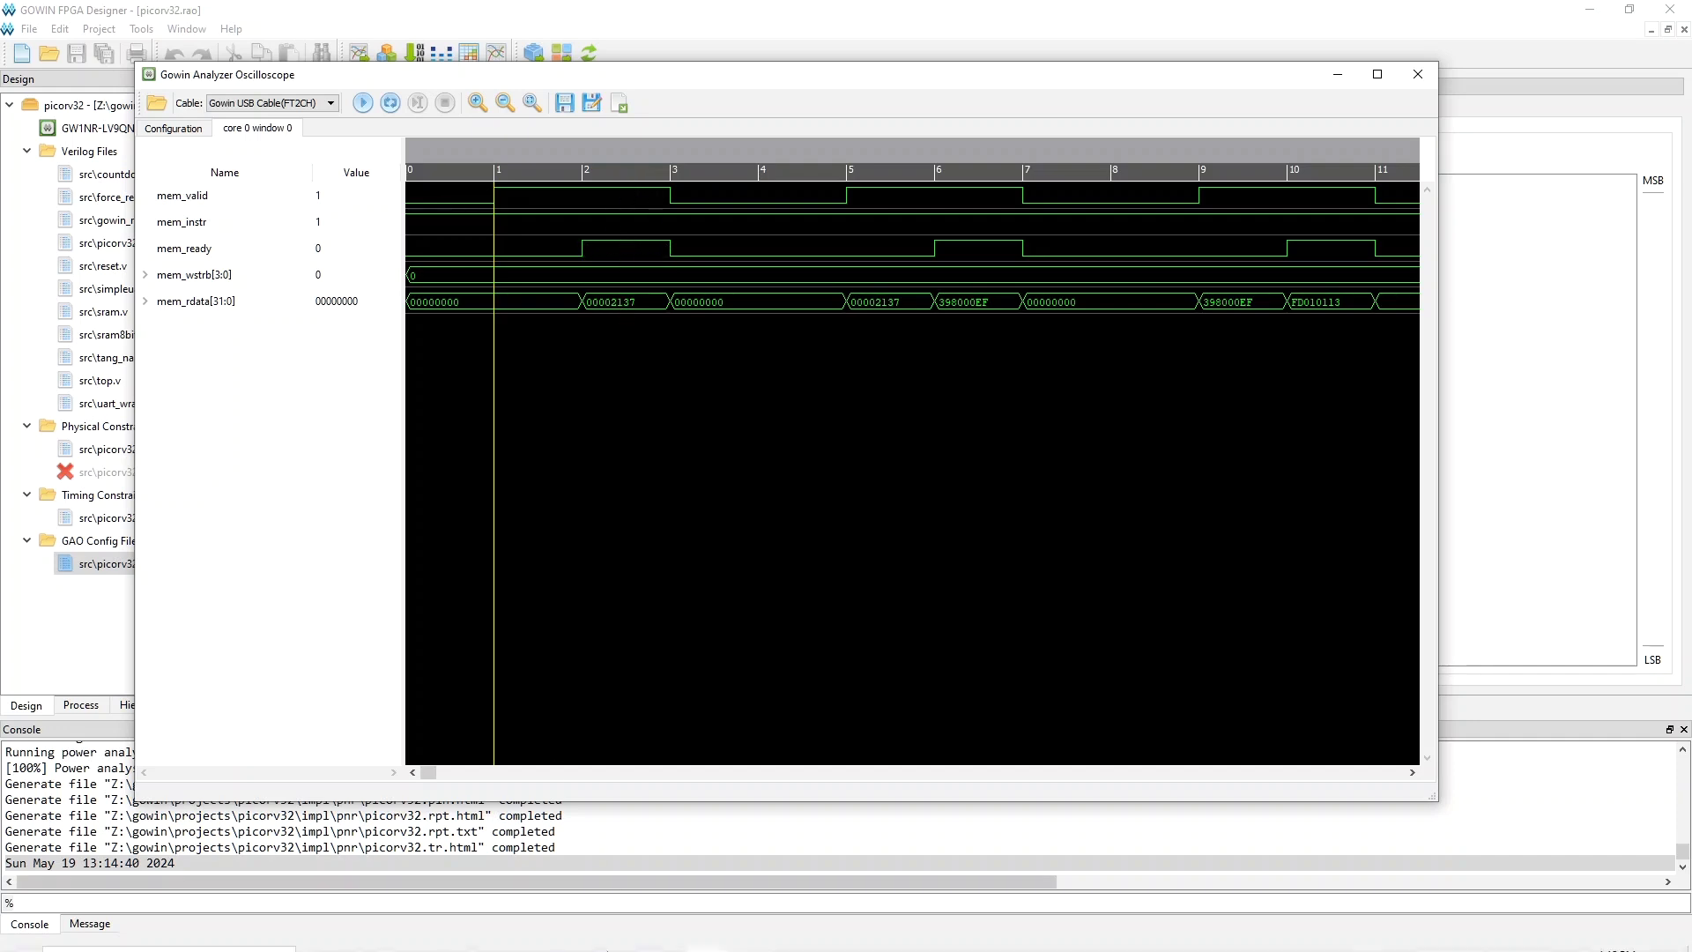
left_click(449, 937)
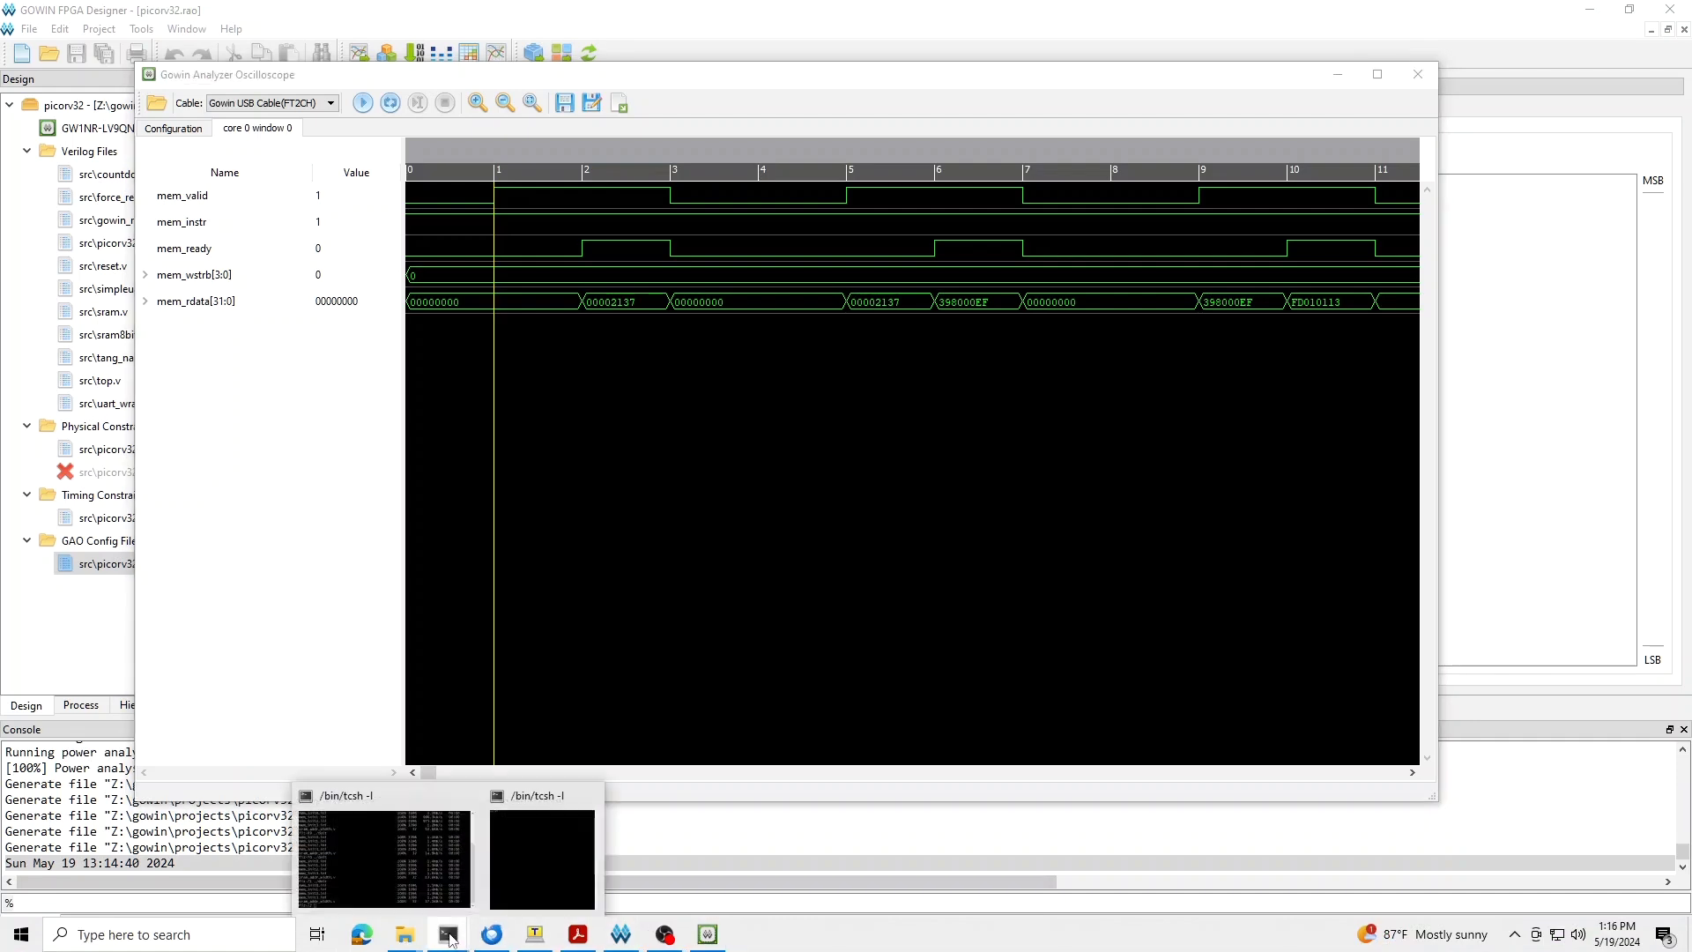
Step: Rerun riscv64-unknown-elf-objdump -d ./prog.elf | less in the tcsh terminal
left_click(453, 873)
type("clear")
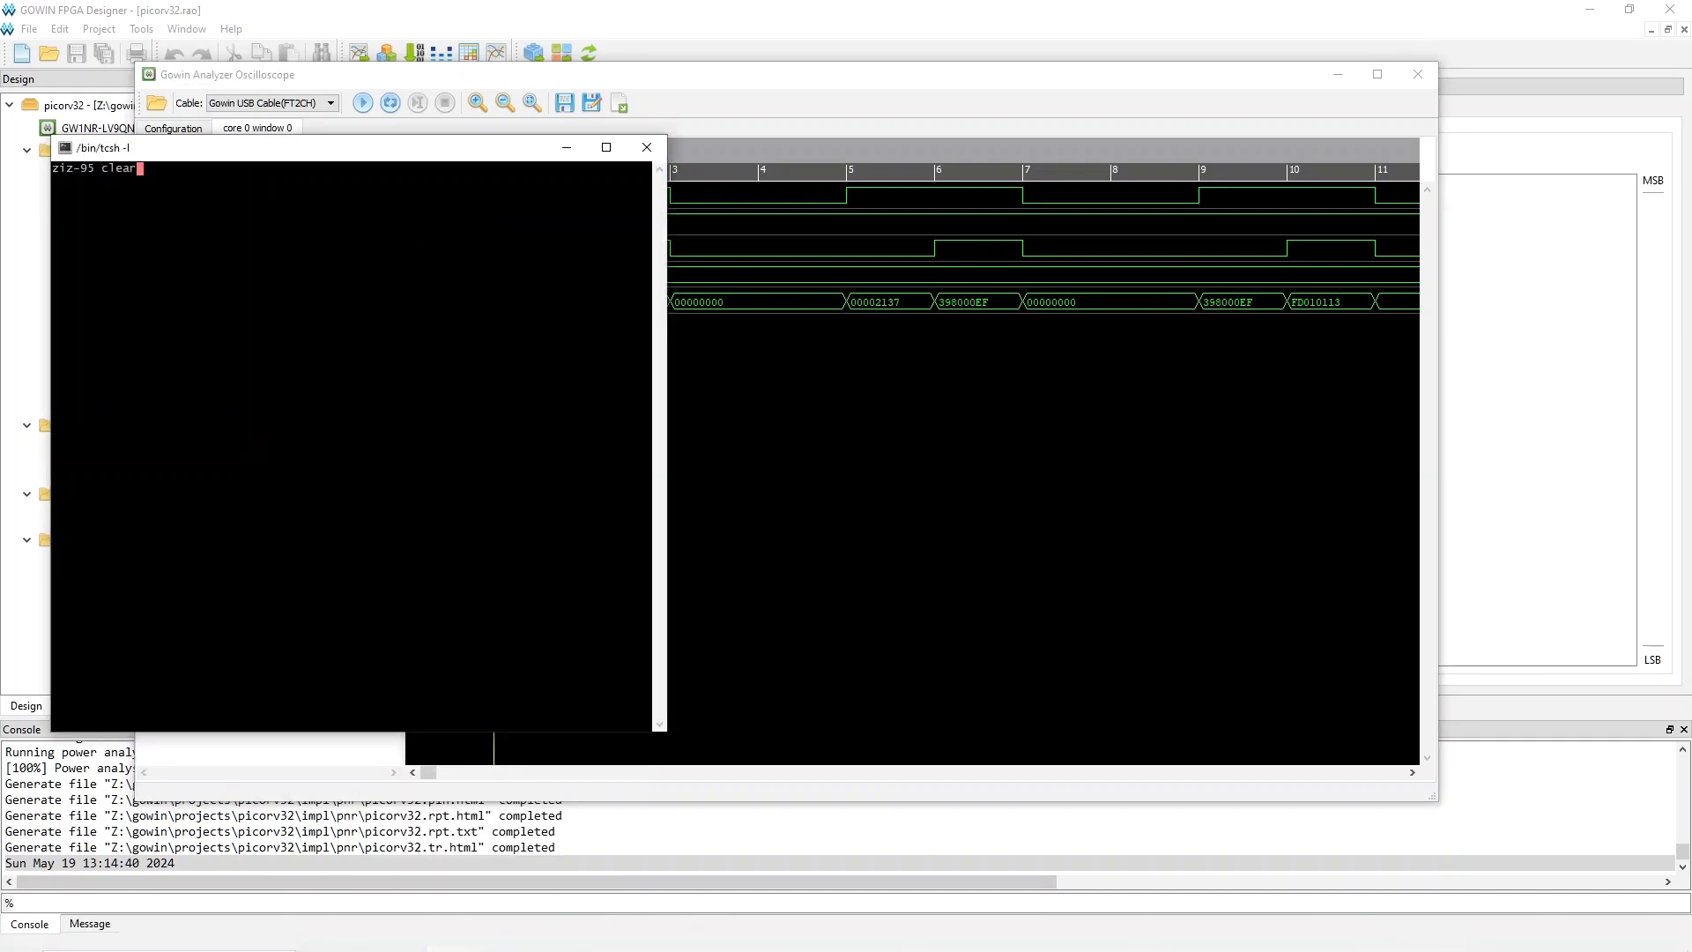
key("Up")
key("Up")
key("Return")
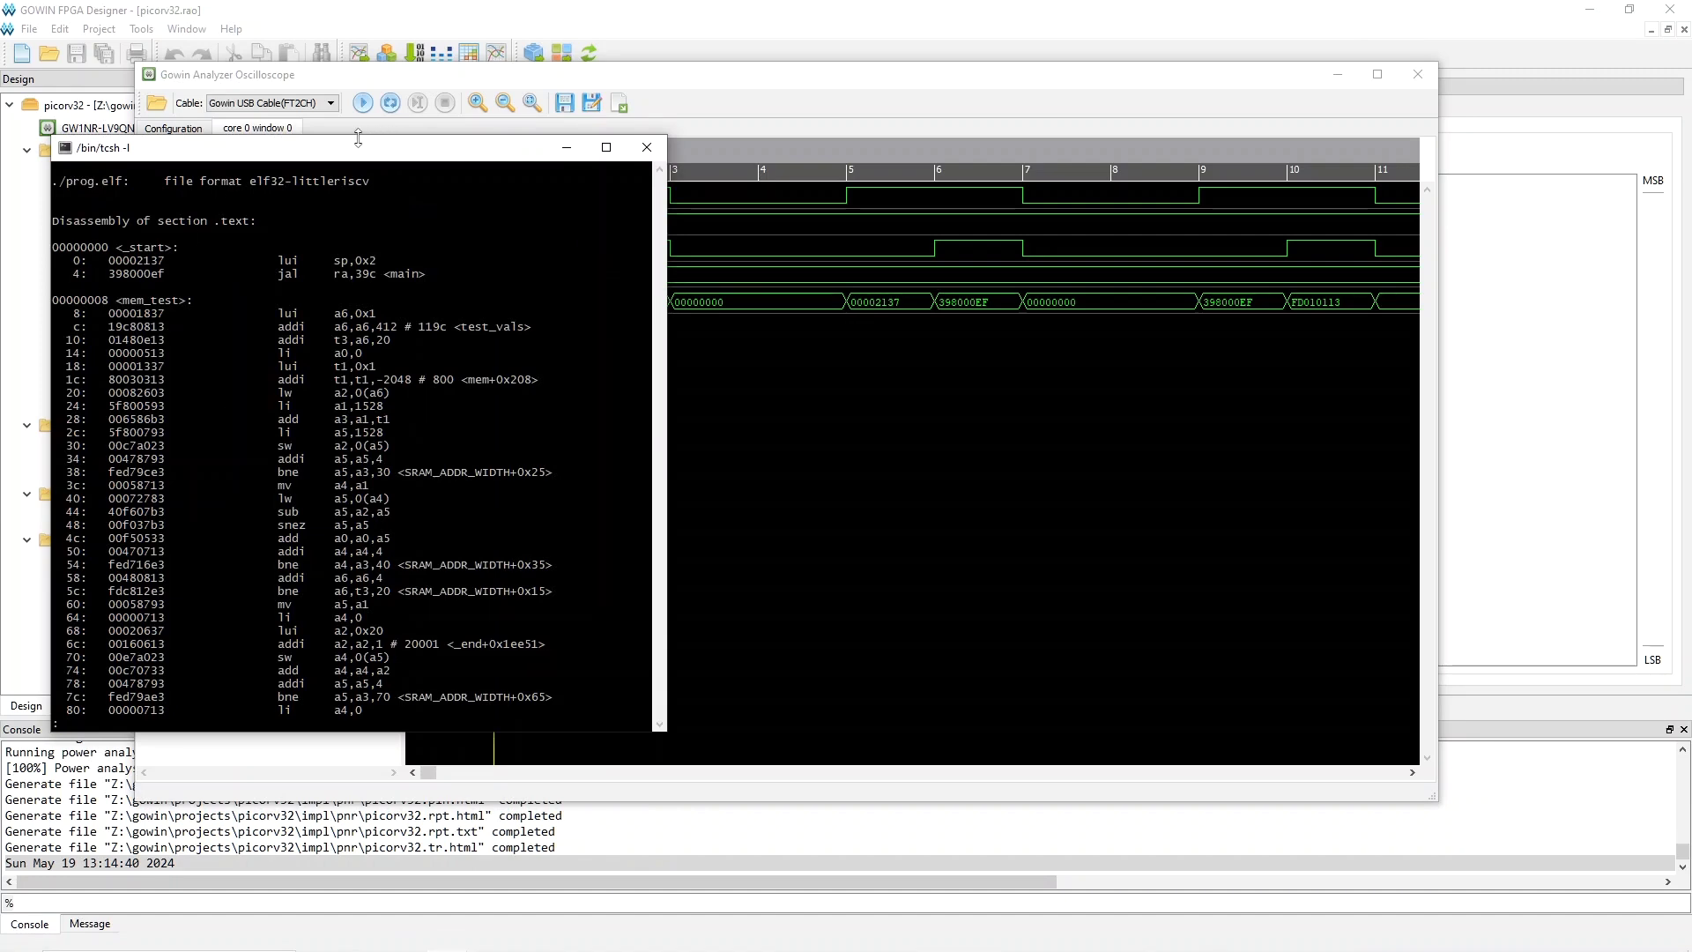
Step: Arrange the terminal beside the oscilloscope waveforms for side-by-side comparison
left_click_drag(378, 148, 304, 123)
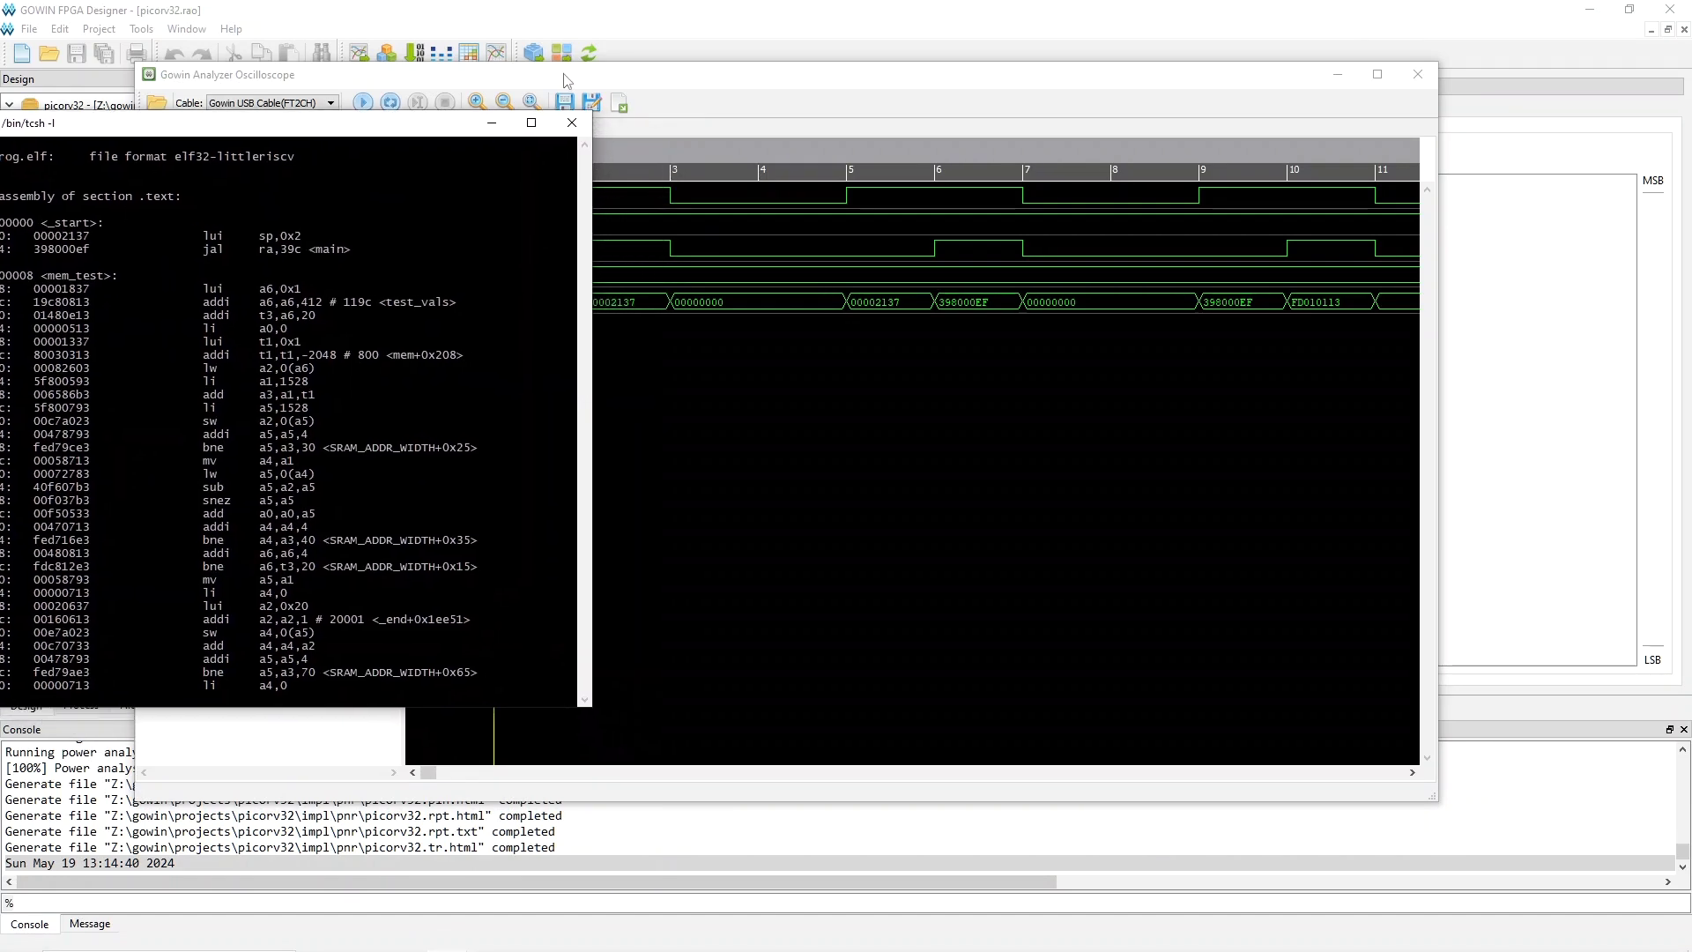
left_click_drag(644, 89, 771, 88)
left_click(219, 138)
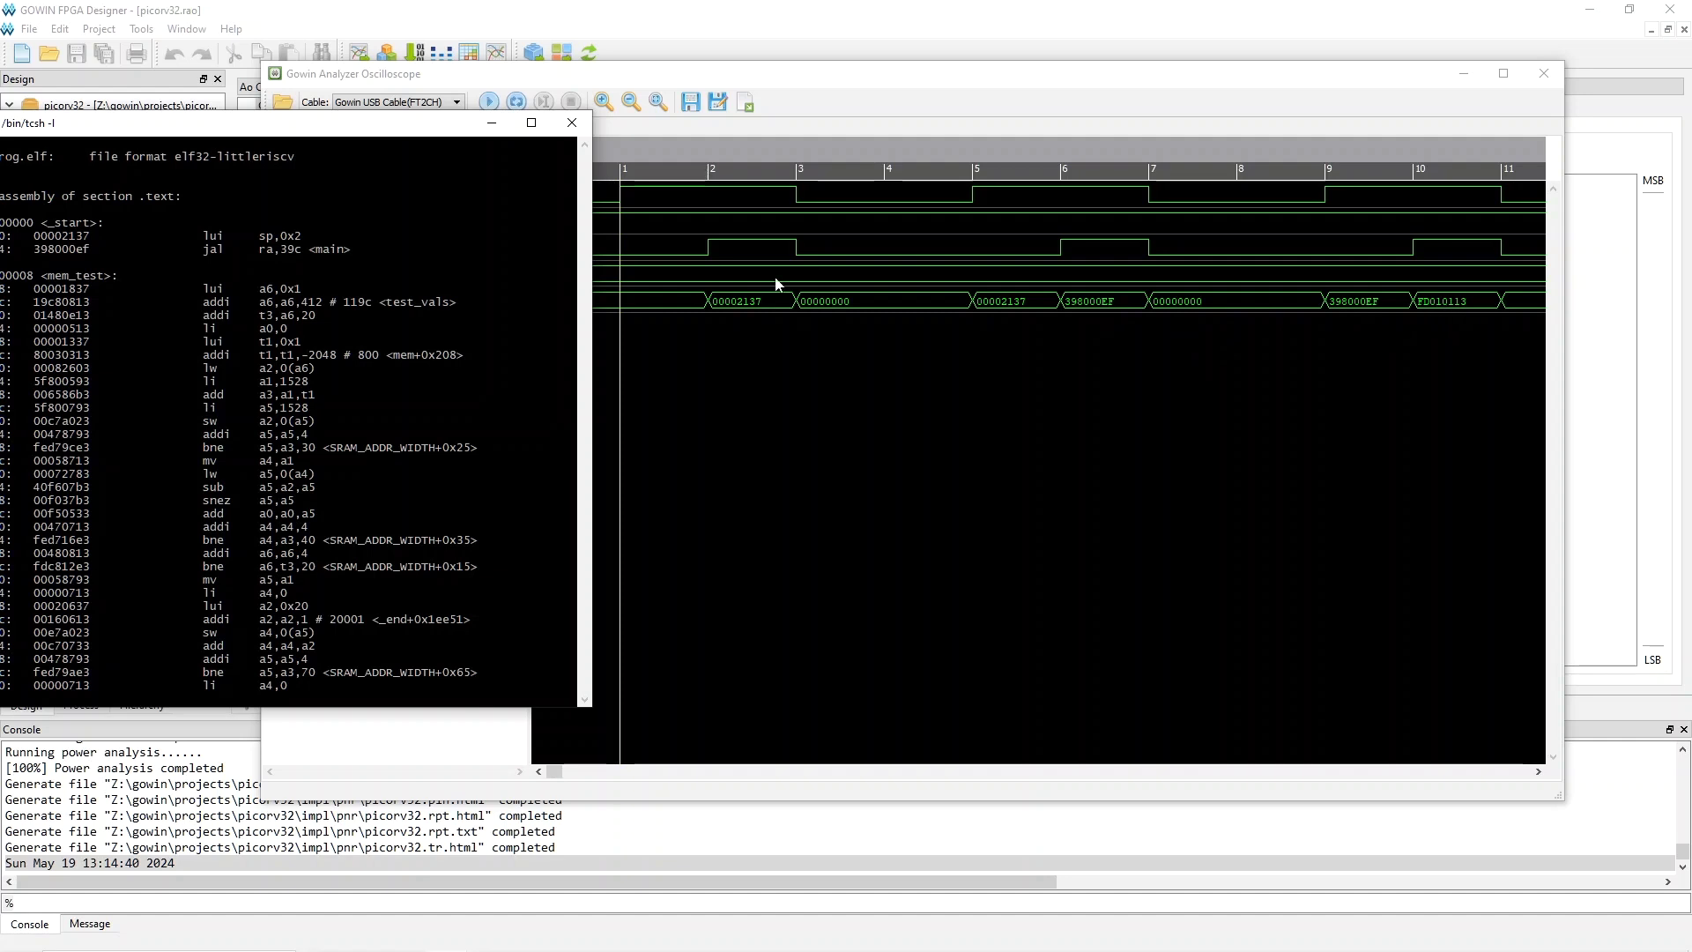
left_click_drag(336, 129, 373, 119)
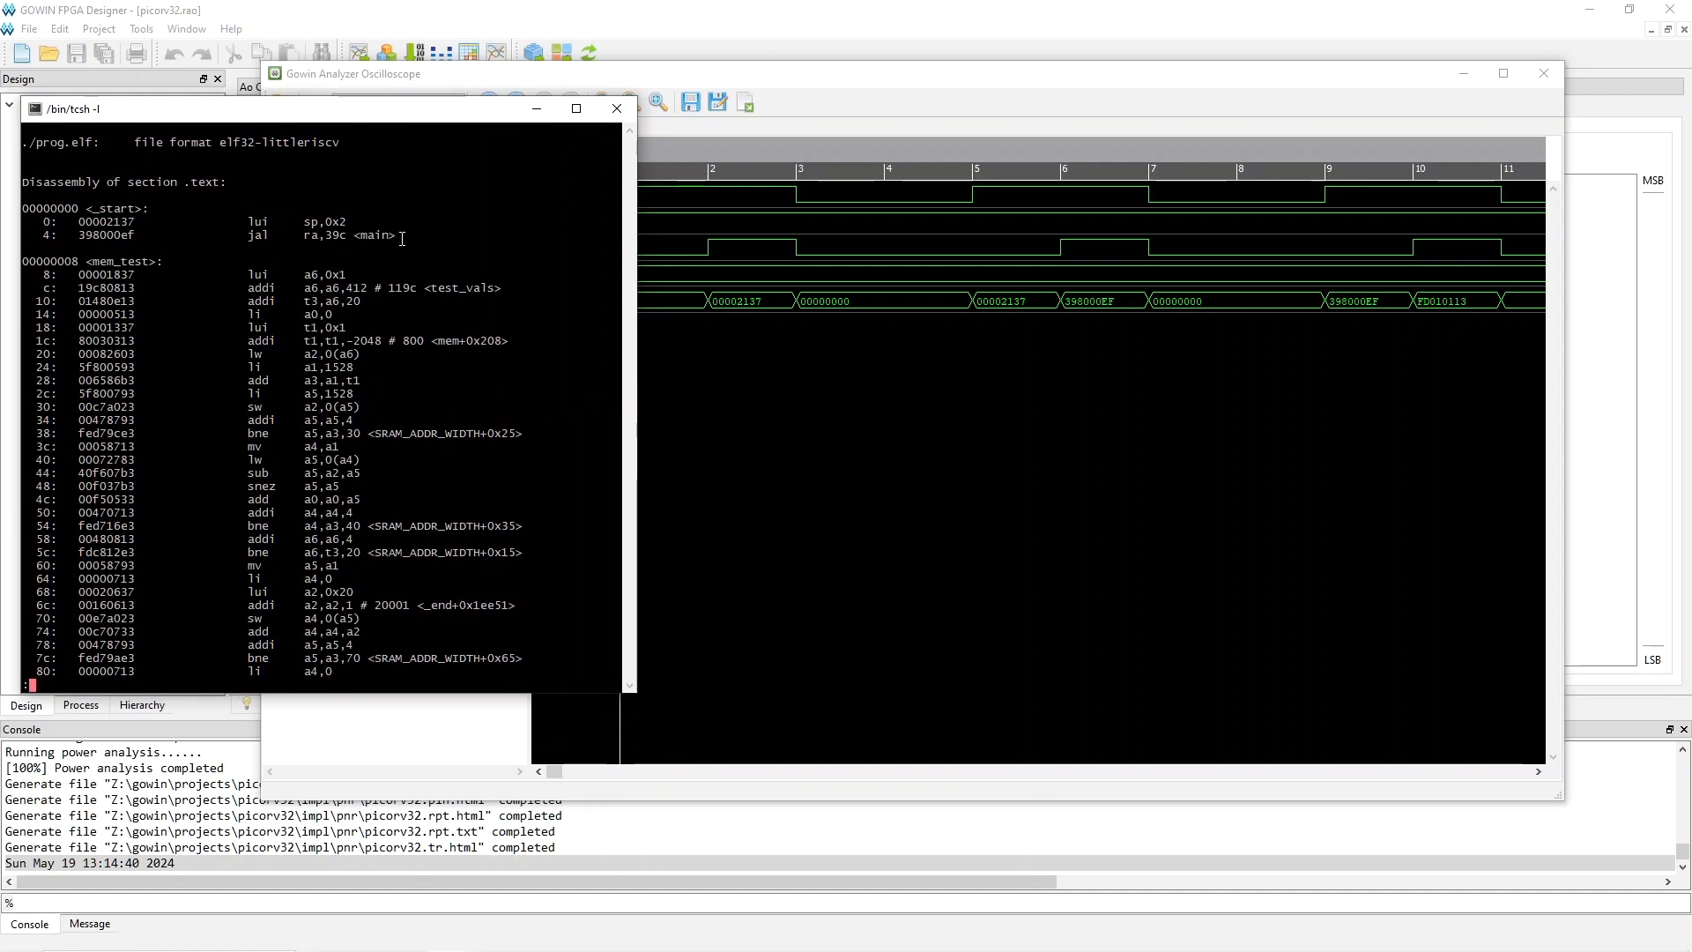
Step: Search the disassembly for main, highlight fd010113 at address 39c, and return to the waveforms
type("/main")
key("Return")
key("n")
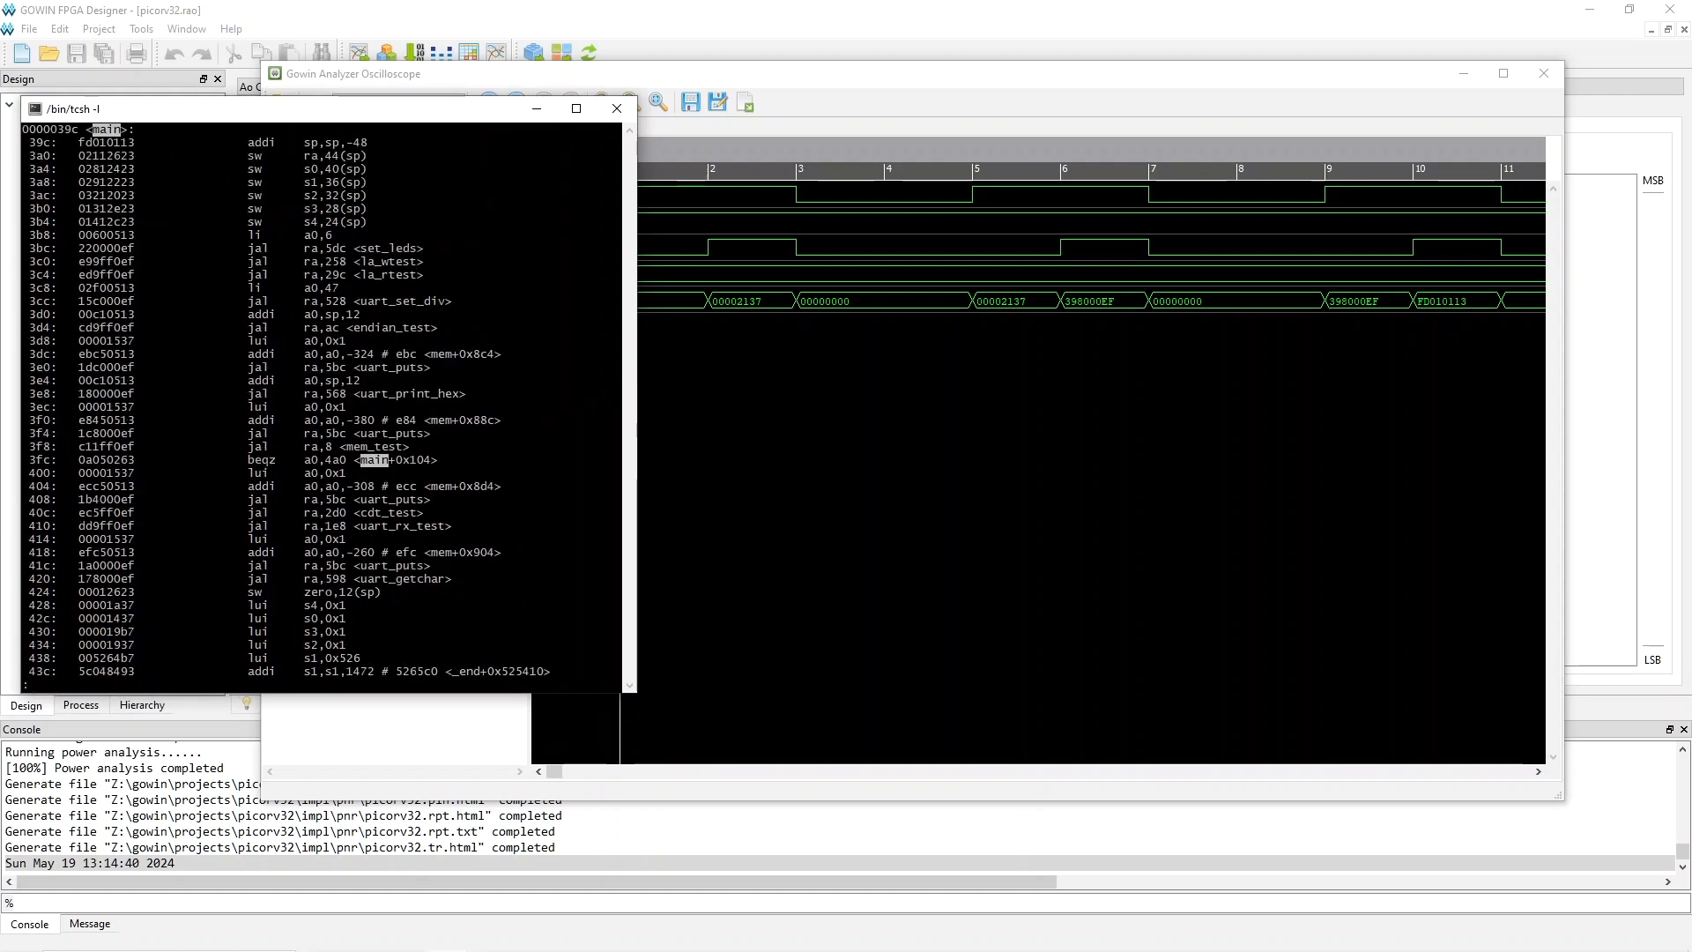
left_click_drag(73, 142, 134, 141)
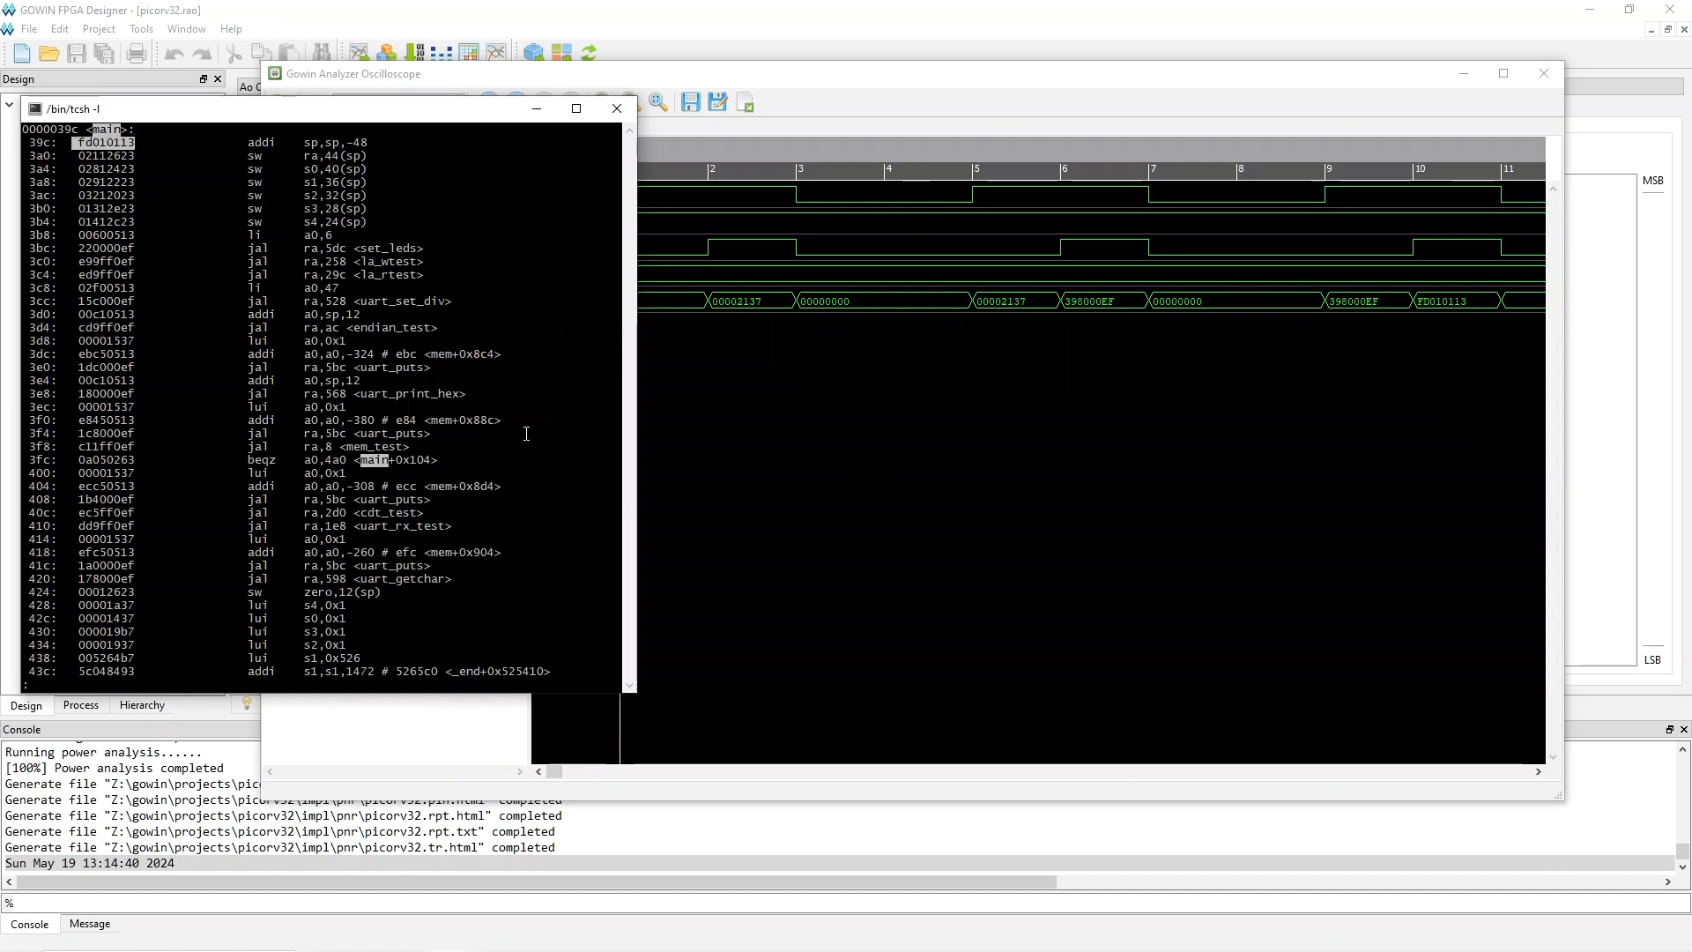
left_click(824, 450)
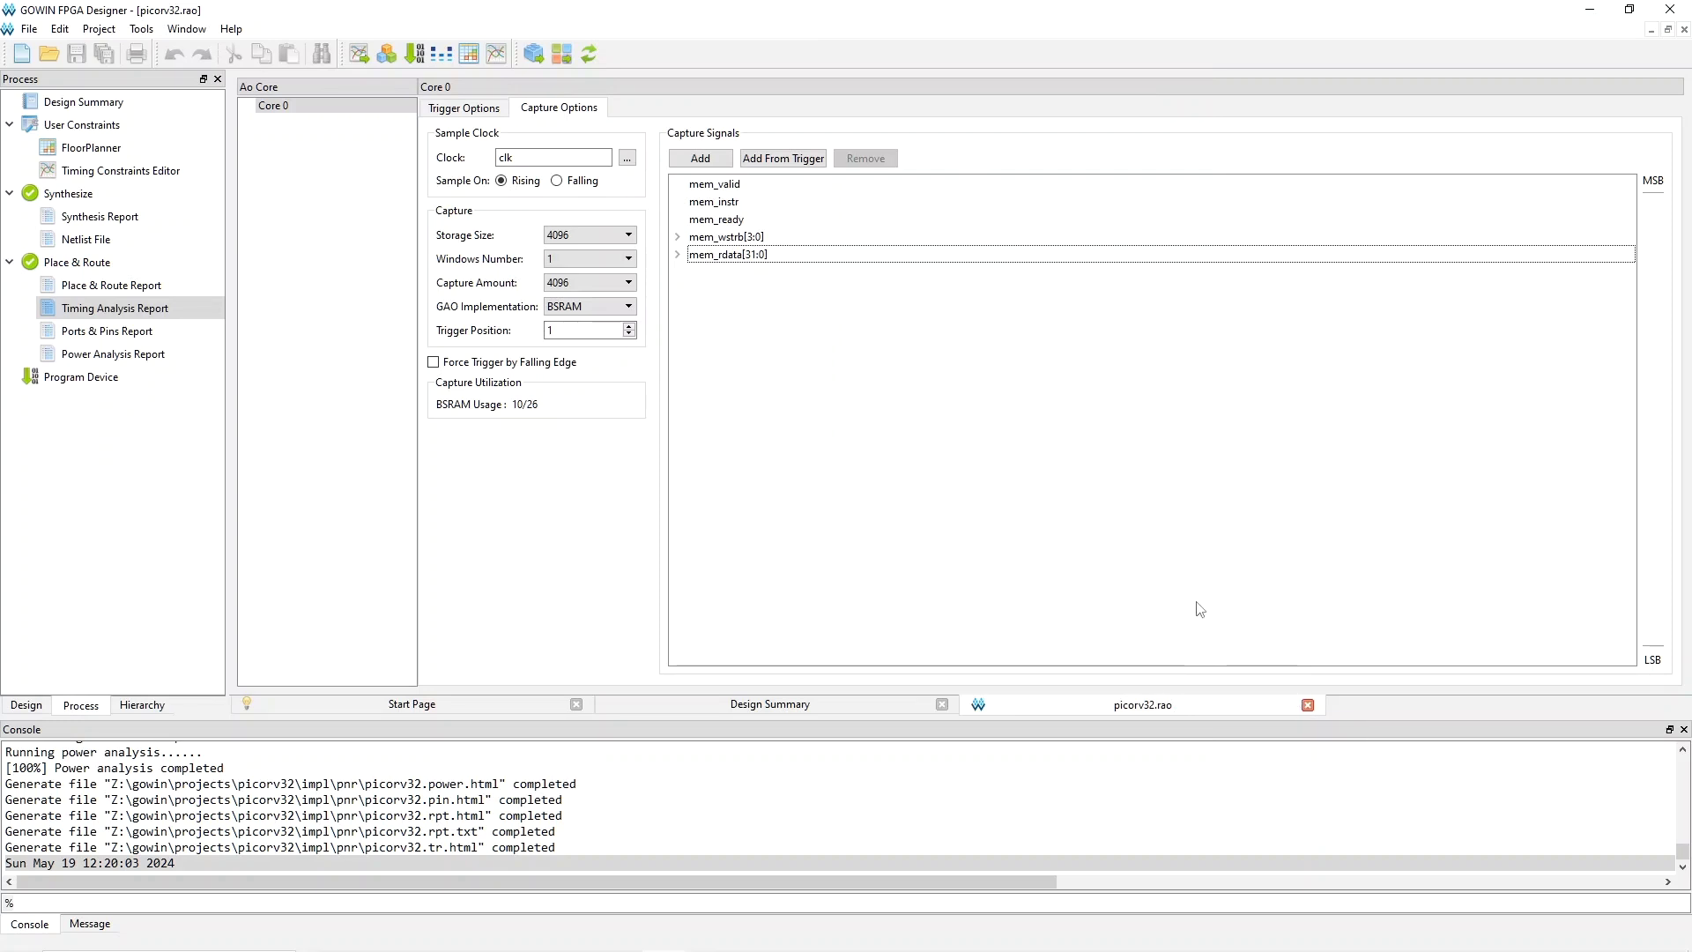
Step: Close the picorv32.rao editor tab and disable src\picorv32.rao in the Design file tree
left_click(1307, 705)
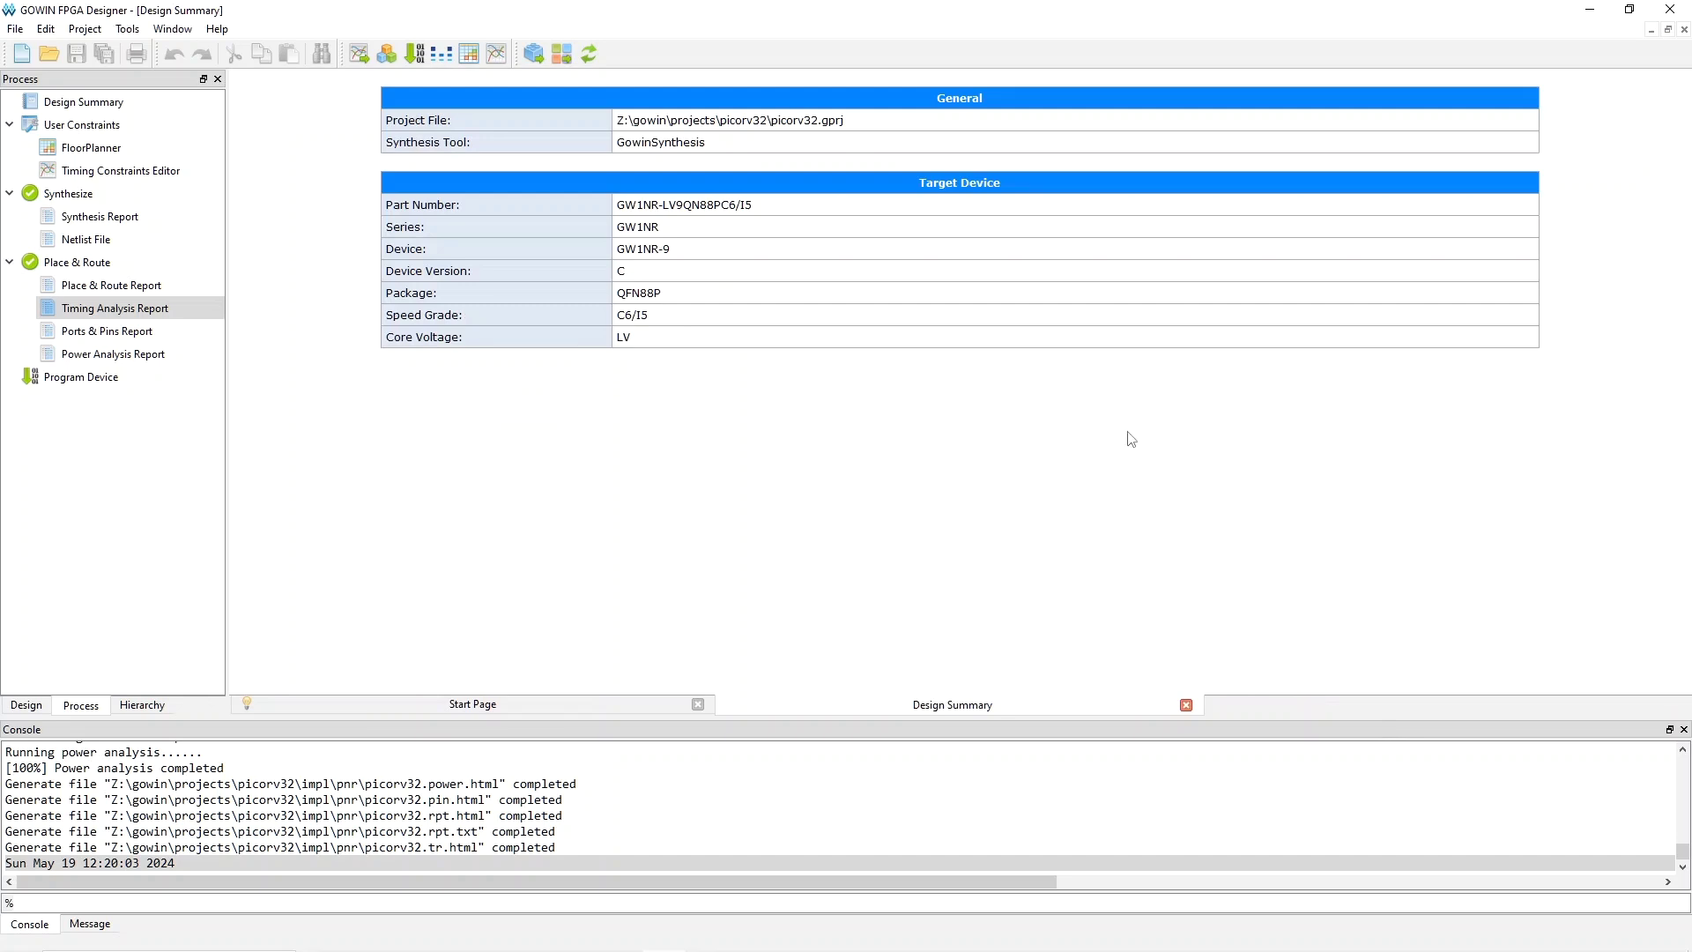
left_click(27, 706)
right_click(122, 569)
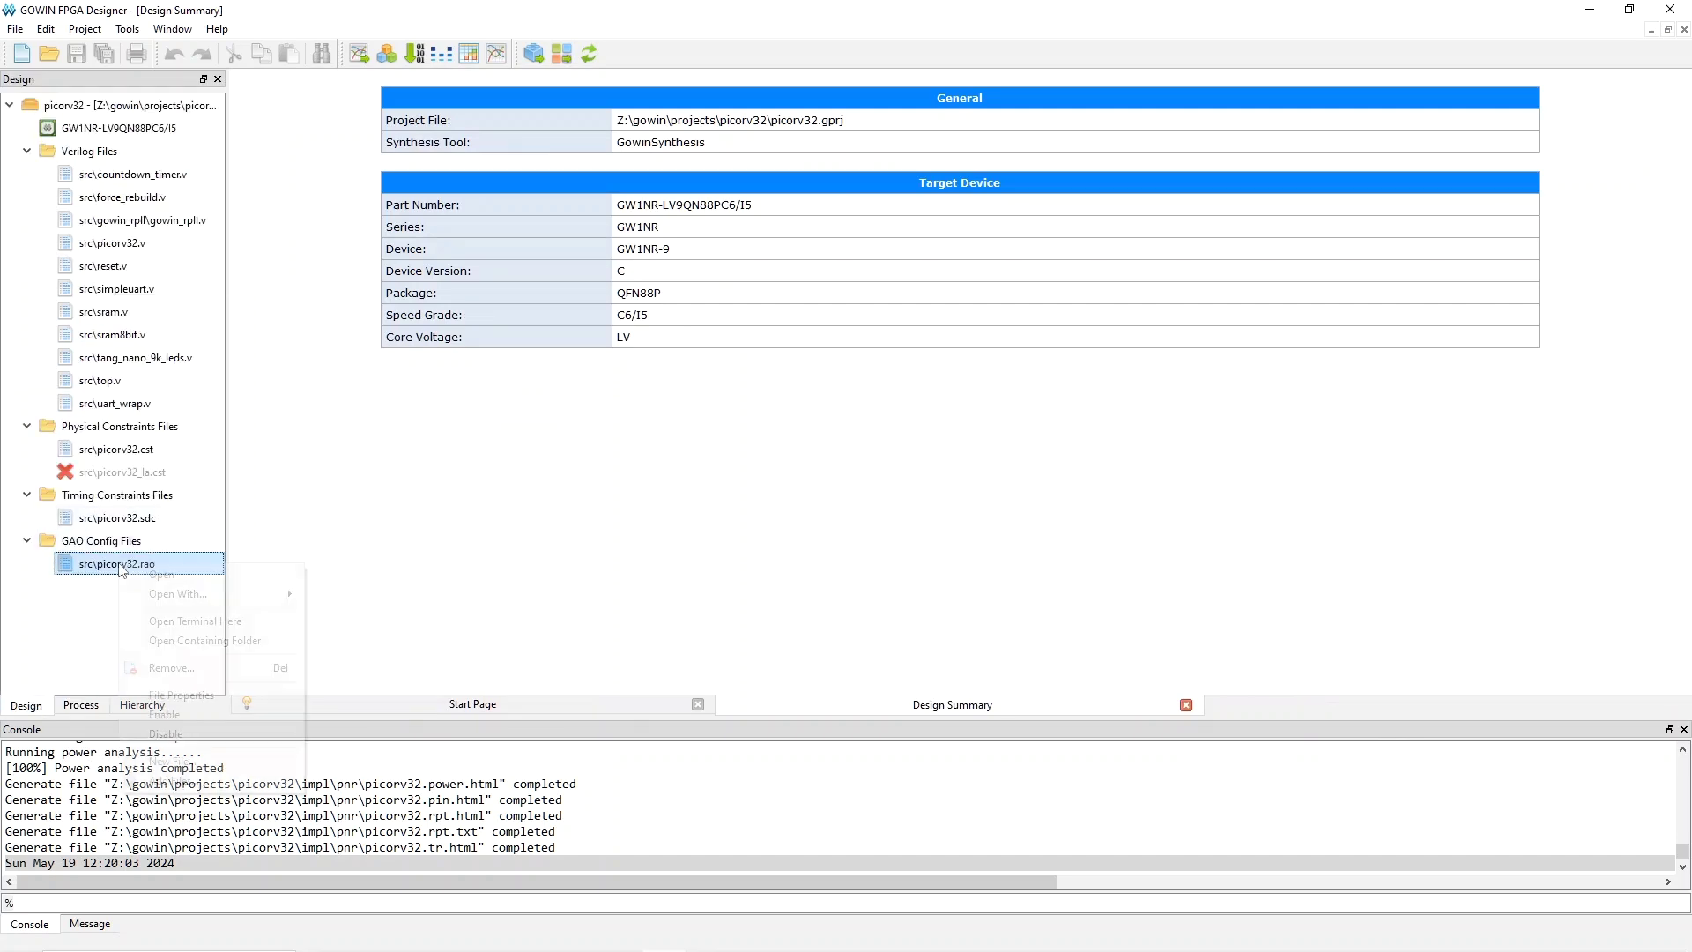
left_click(166, 734)
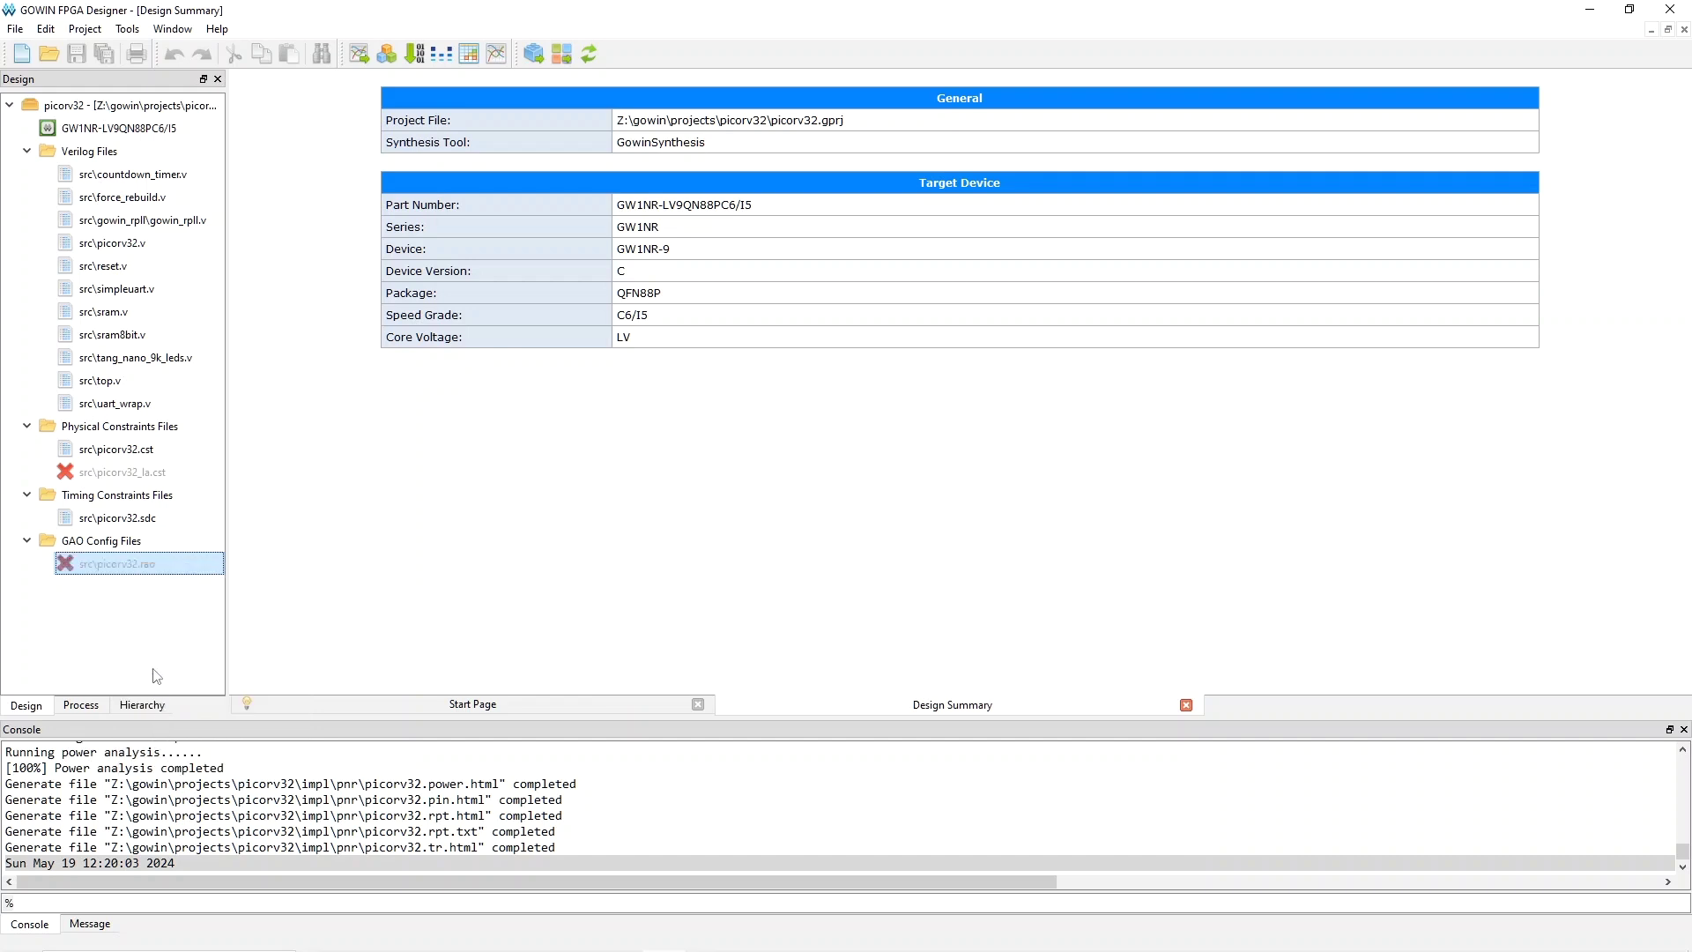